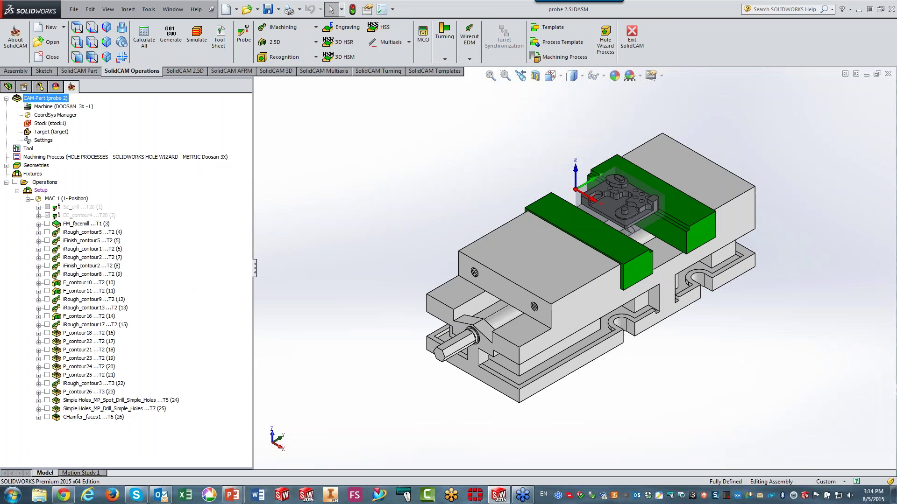
Examine the transparent stock, the part and the coordinate system origin held between the green vise jaws
middle_click_drag(573, 269, 564, 282)
scroll(565, 282, "down", 6)
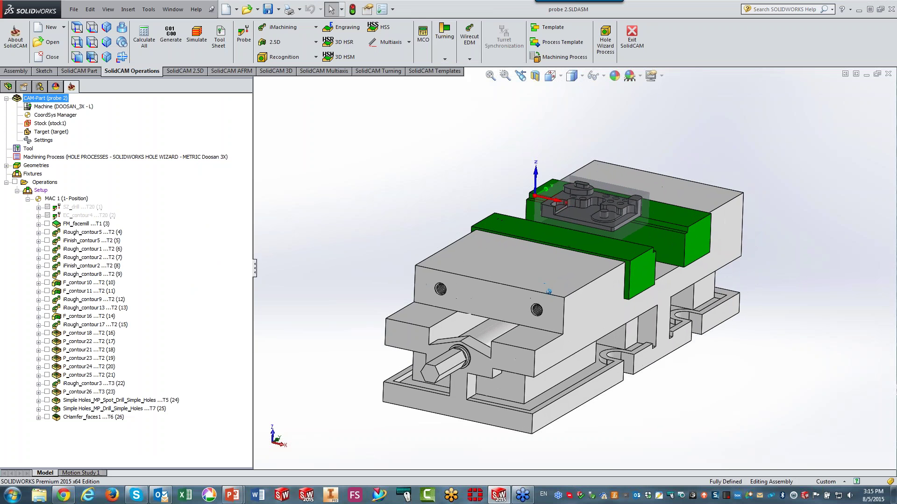
middle_click_drag(531, 310, 500, 286)
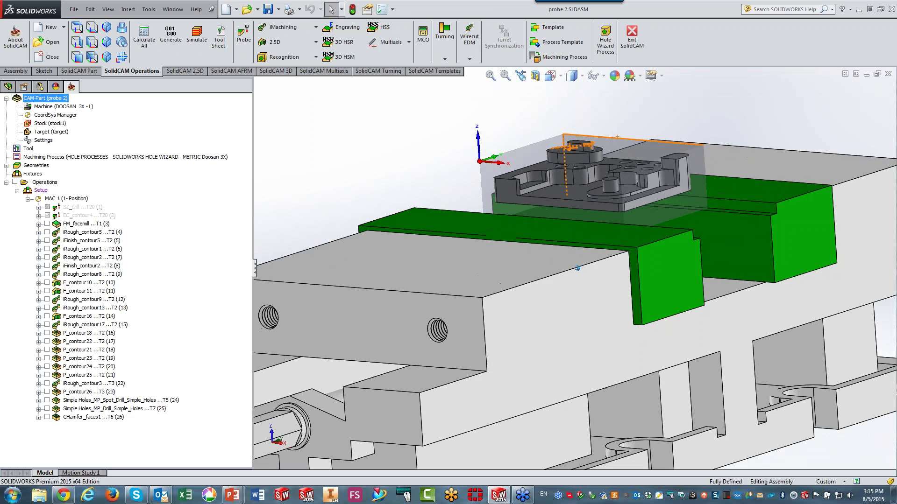
left_click(519, 202)
left_click(490, 122)
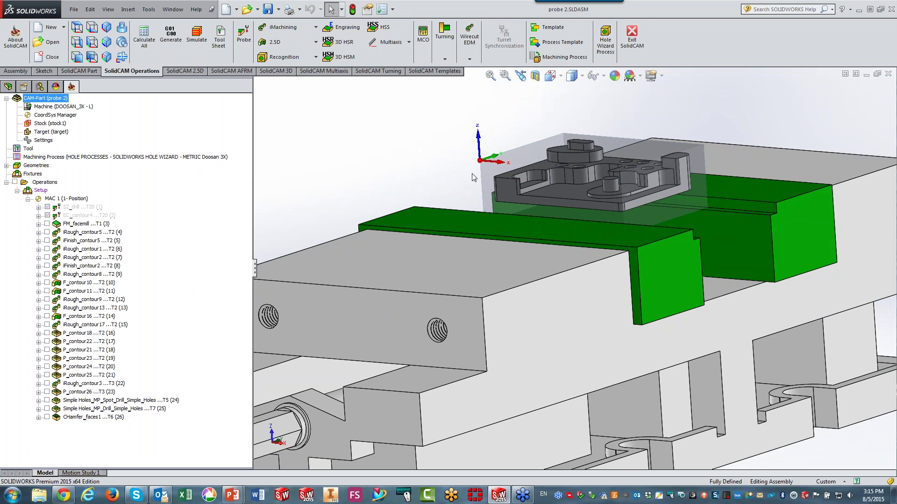
scroll(486, 168, "down", 5)
scroll(536, 209, "down", 2)
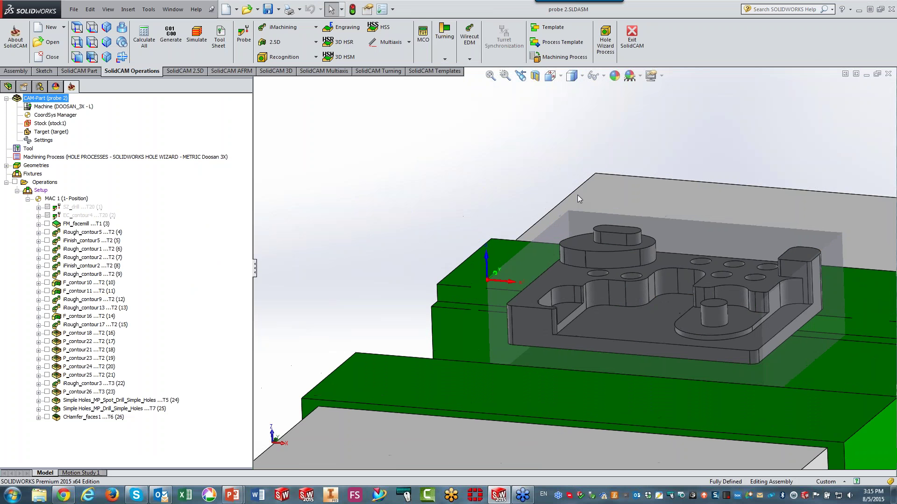
left_click(620, 228)
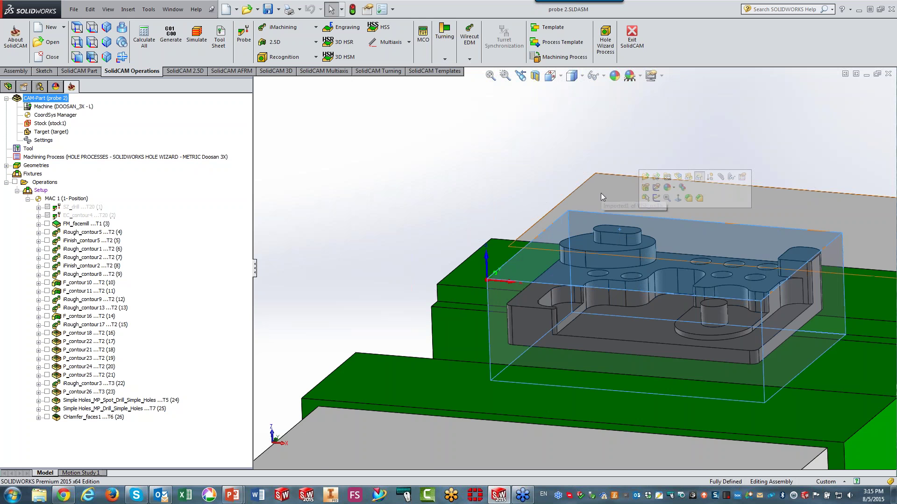
left_click(544, 194)
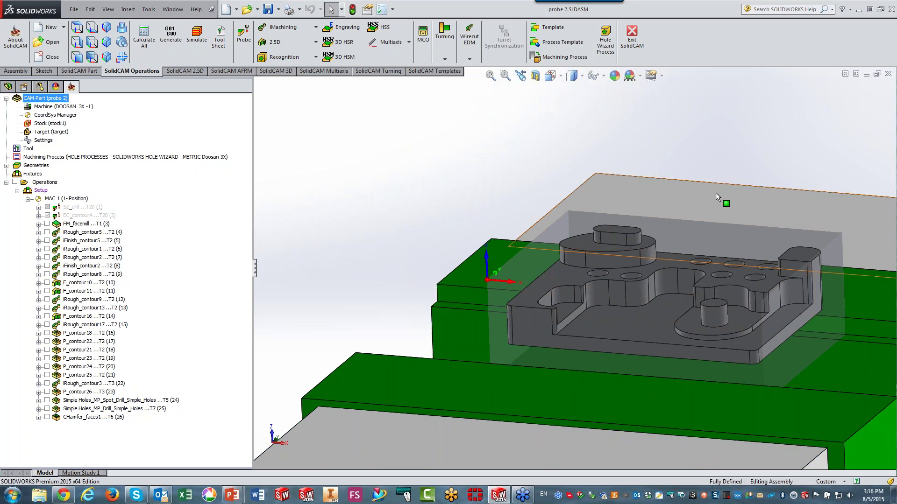
scroll(771, 212, "up", 5)
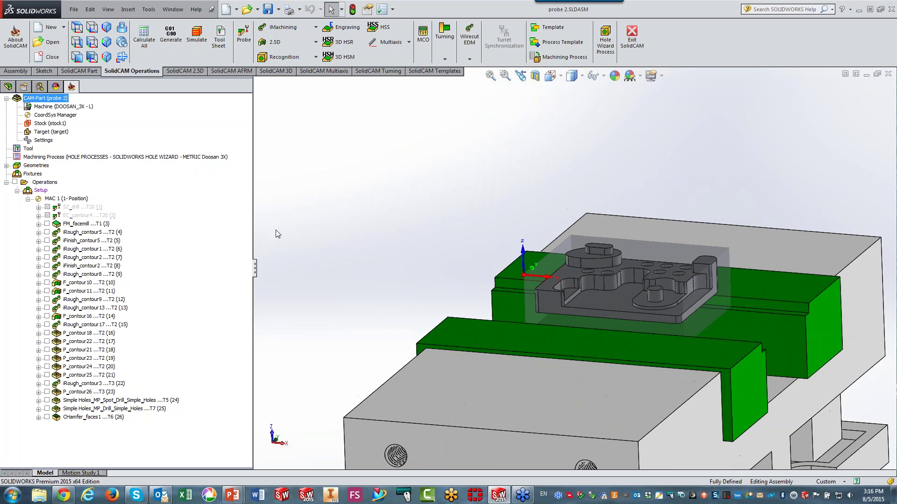
Create a new probe operation after EC_contour4 using the Single point Z technology
left_click(86, 215)
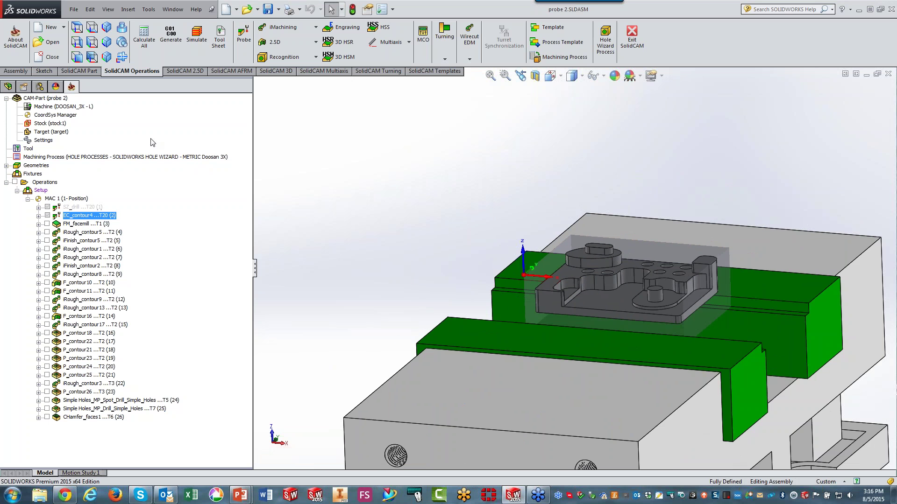
left_click(243, 42)
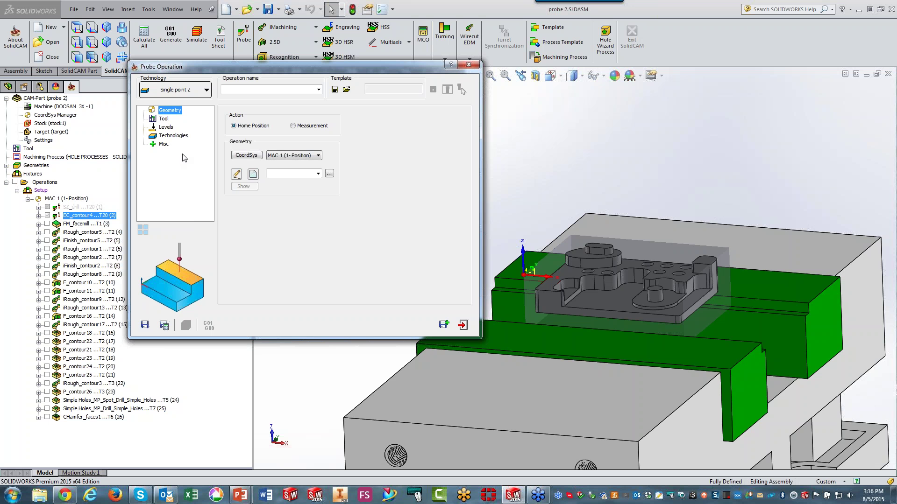
left_click(186, 91)
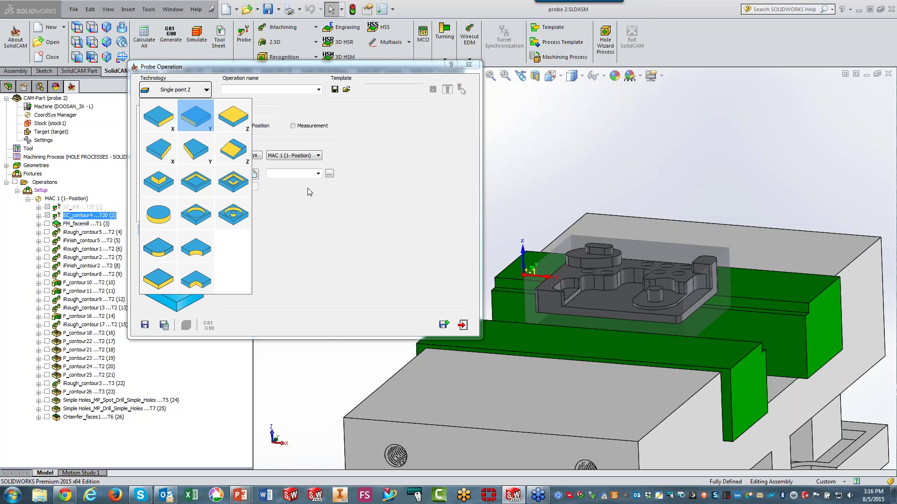
left_click(233, 126)
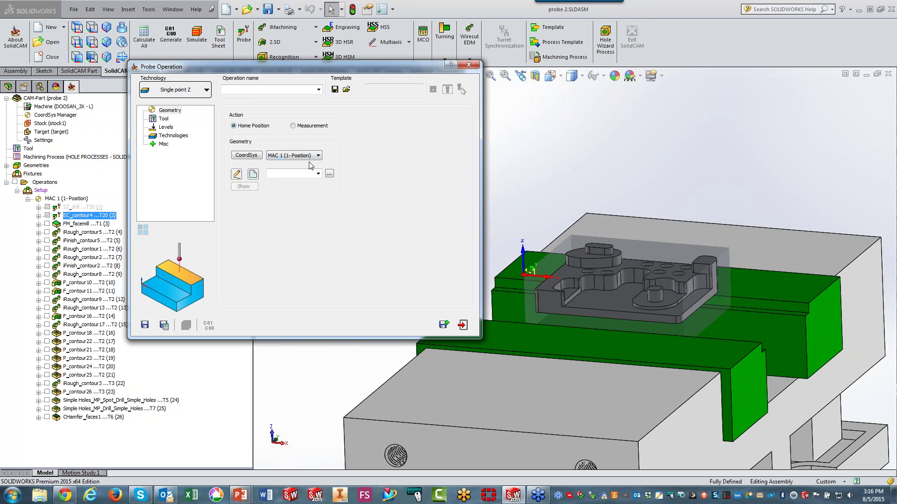
Define the point geometry drill2 by picking one position near the middle of the stock's top face, about X 42.3, Y 33.6
left_click(254, 176)
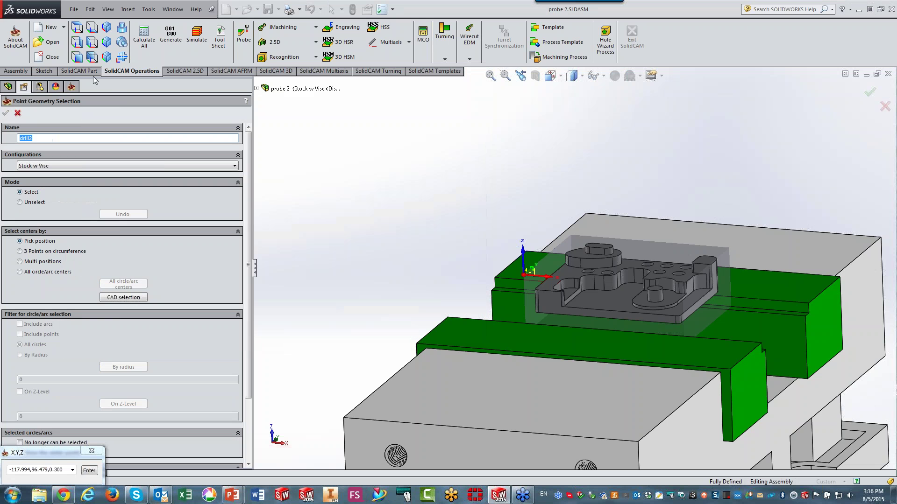
left_click(76, 27)
scroll(603, 204, "down", 3)
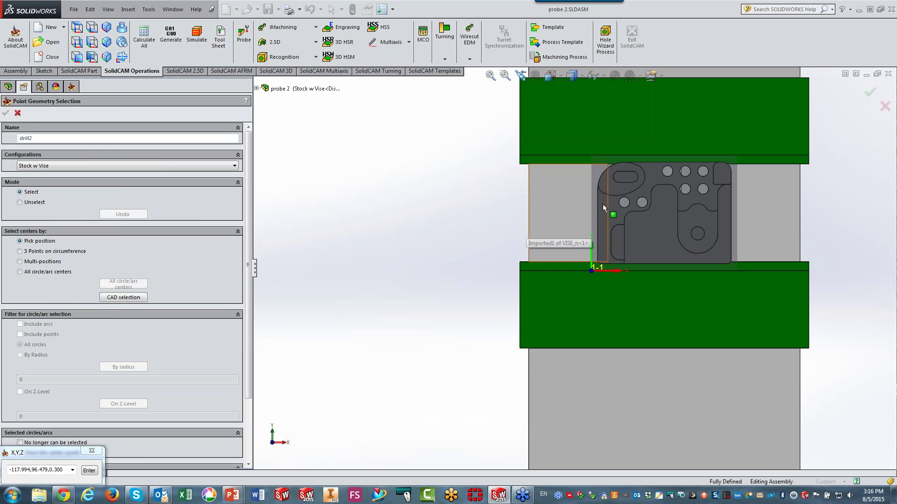
scroll(603, 207, "down", 3)
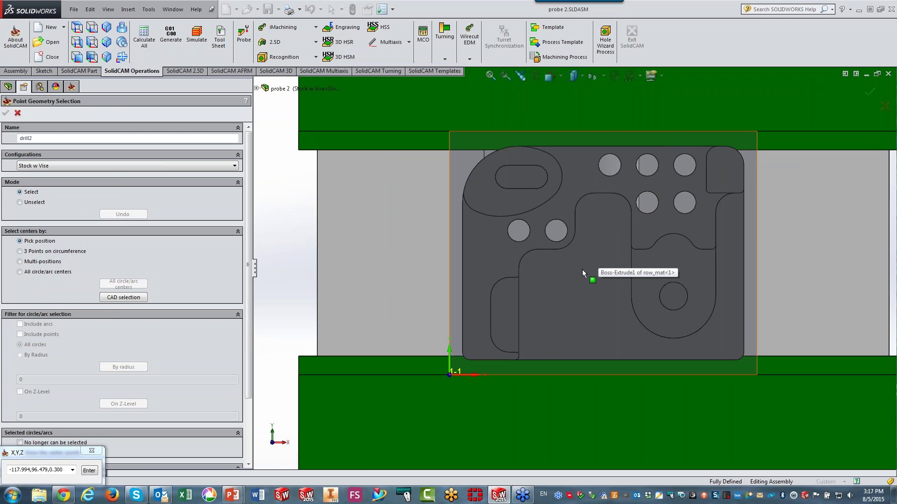
left_click(609, 249)
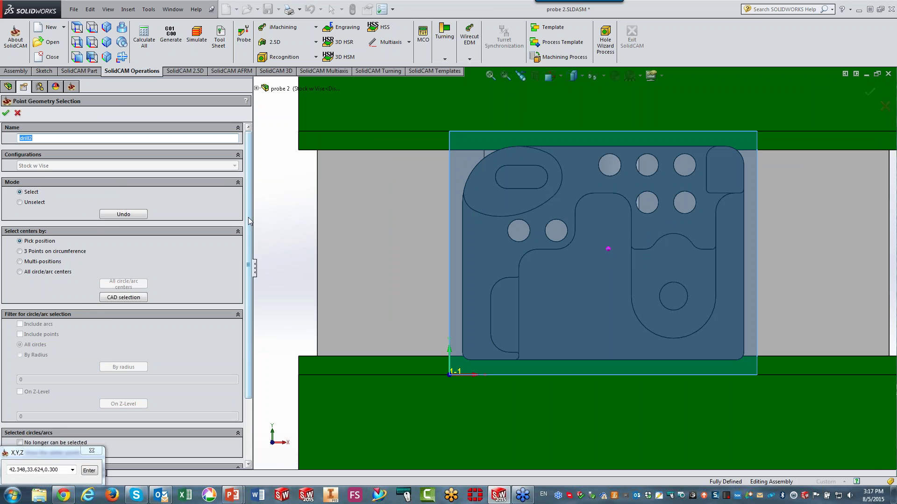
scroll(249, 315, "down", 3)
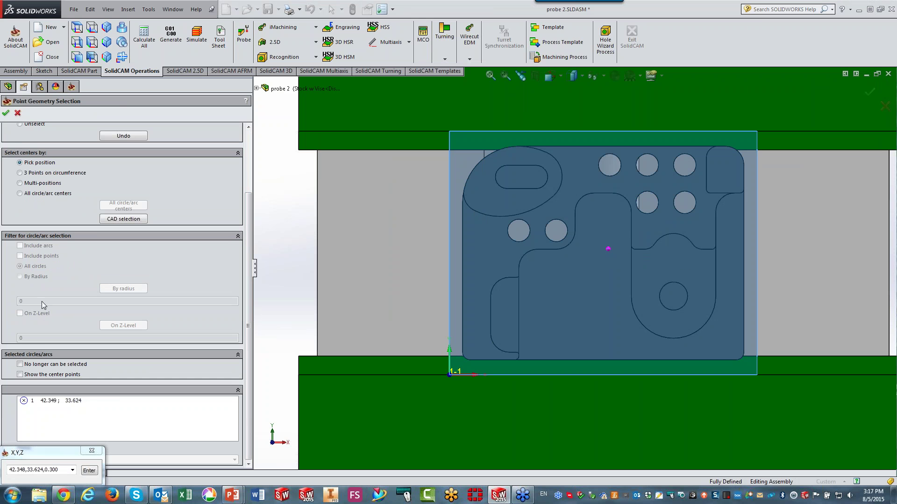
left_click(7, 113)
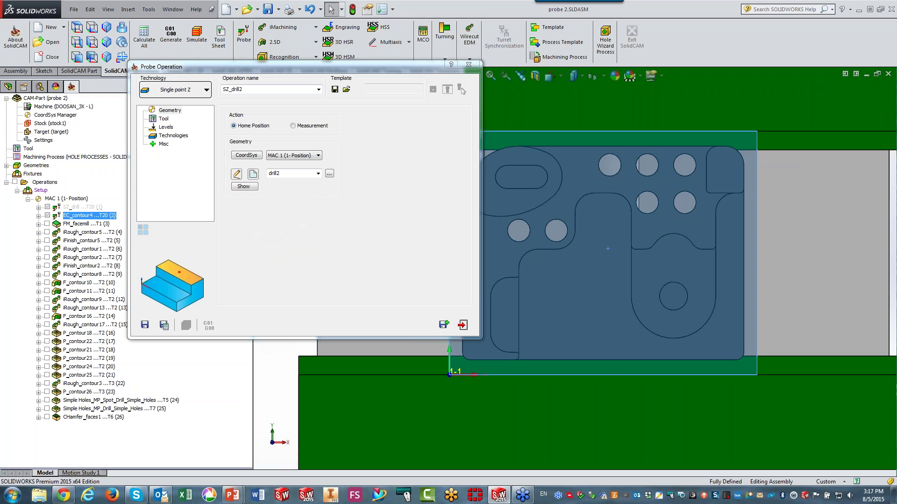
Add a new probe tool to the tool table from the operation's tool selection
left_click(163, 119)
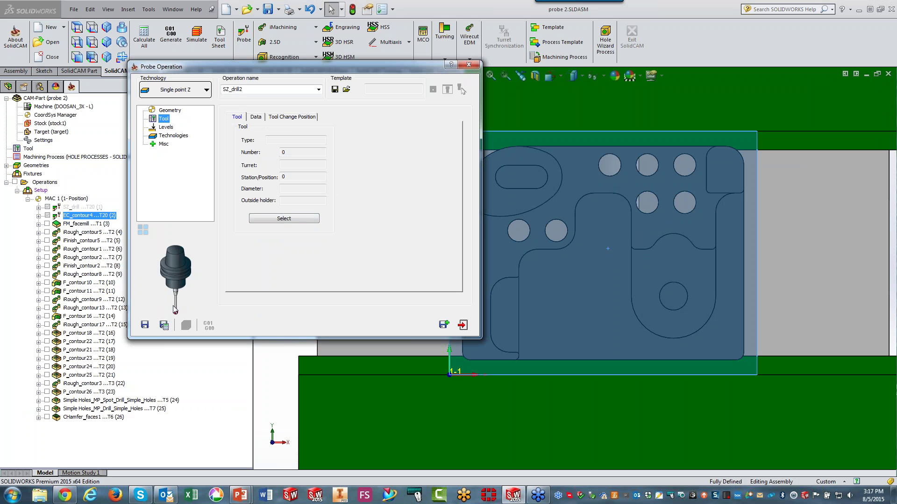
left_click(272, 218)
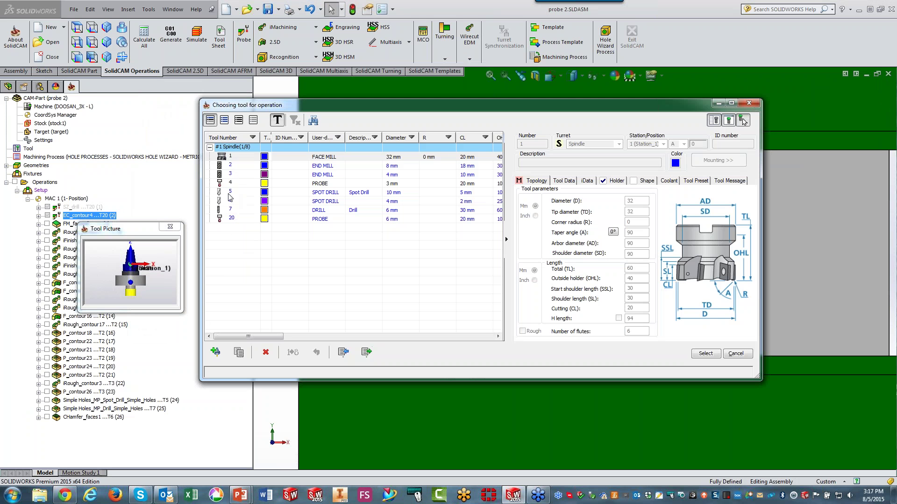
left_click(216, 352)
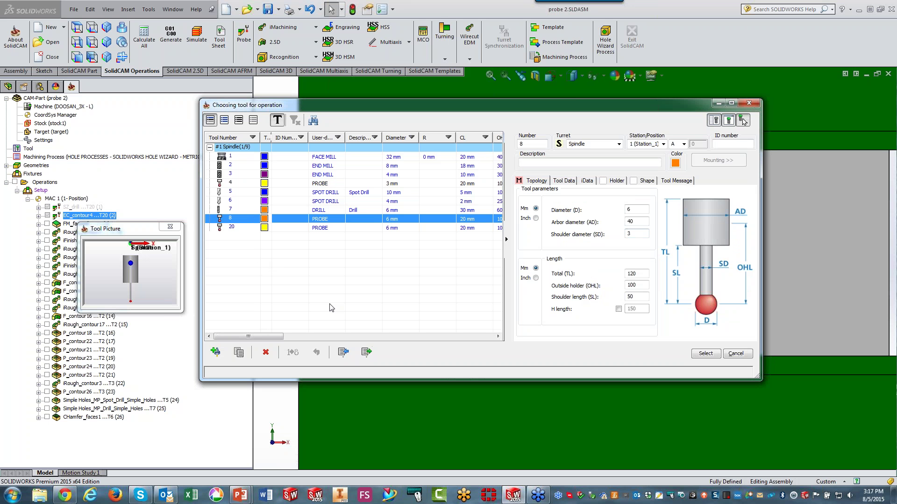
Check the diameter parameters of probe tool number 4 and assign it to the probe operation
left_click(324, 183)
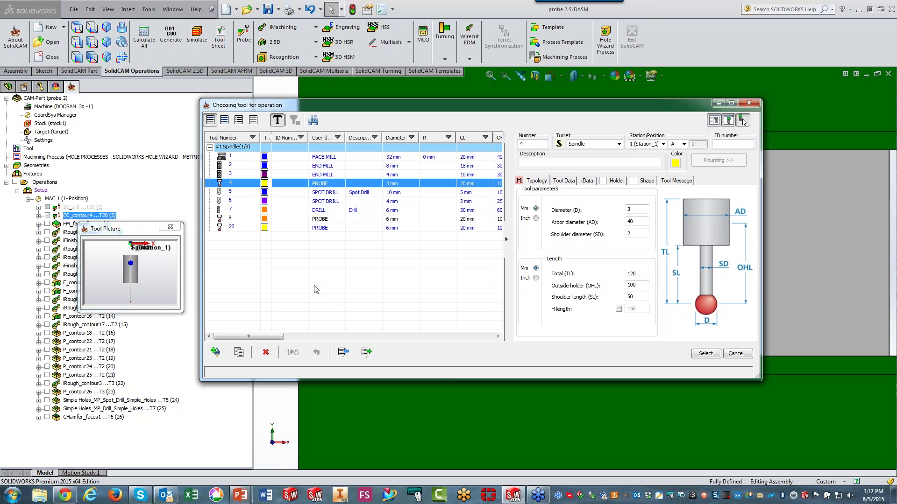
left_click(643, 208)
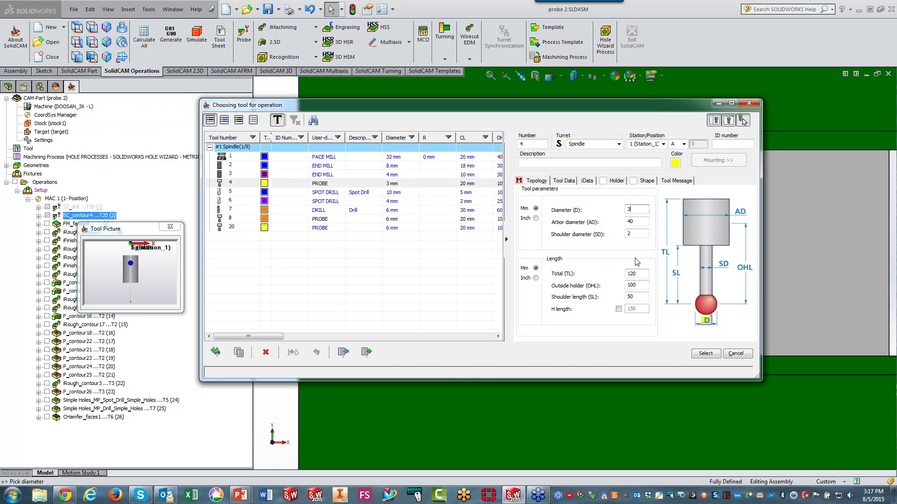
left_click(637, 234)
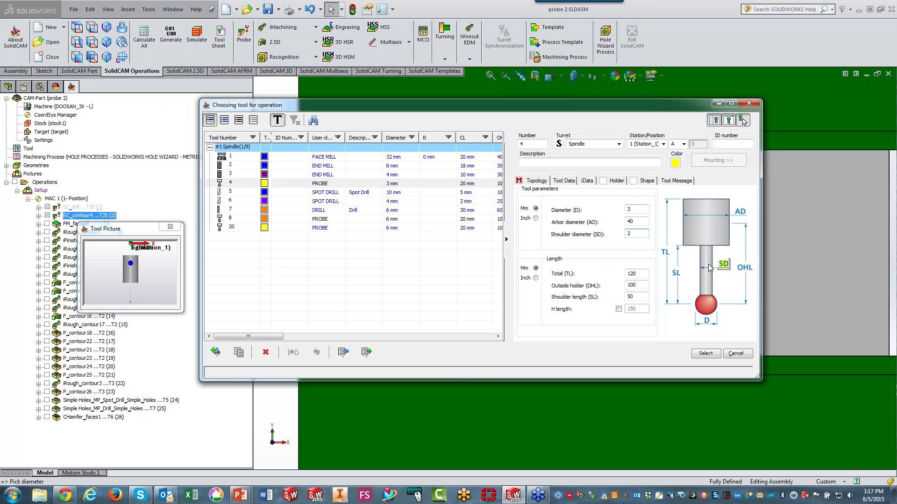
left_click(635, 222)
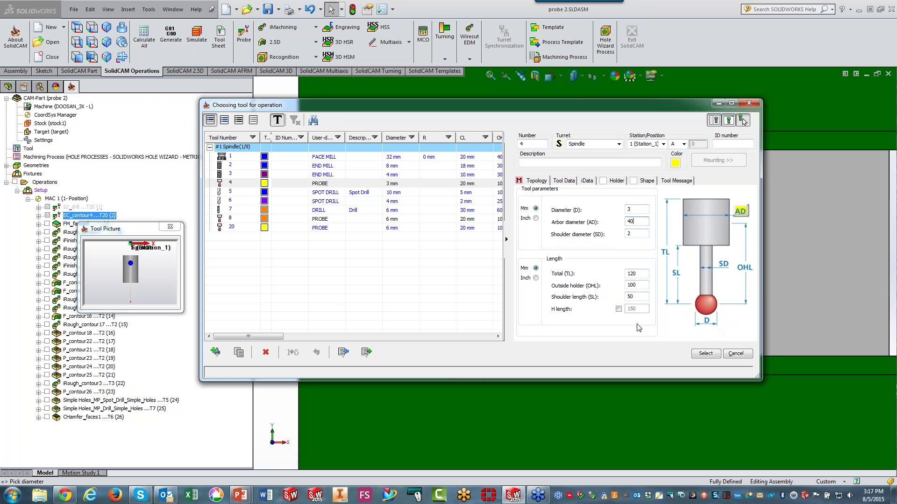
left_click(705, 354)
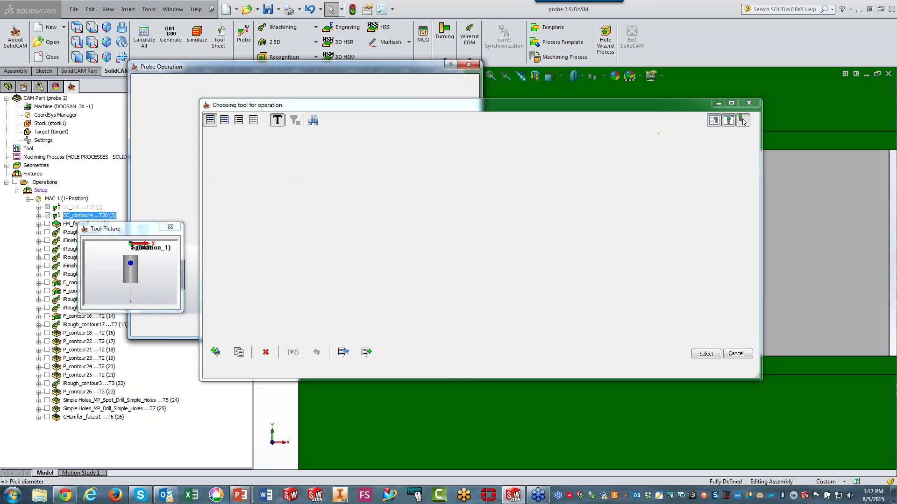
Review the operation's levels and technologies, and preview the Tech1 probe path on the stock
left_click(827, 281)
middle_click_drag(828, 281, 501, 198)
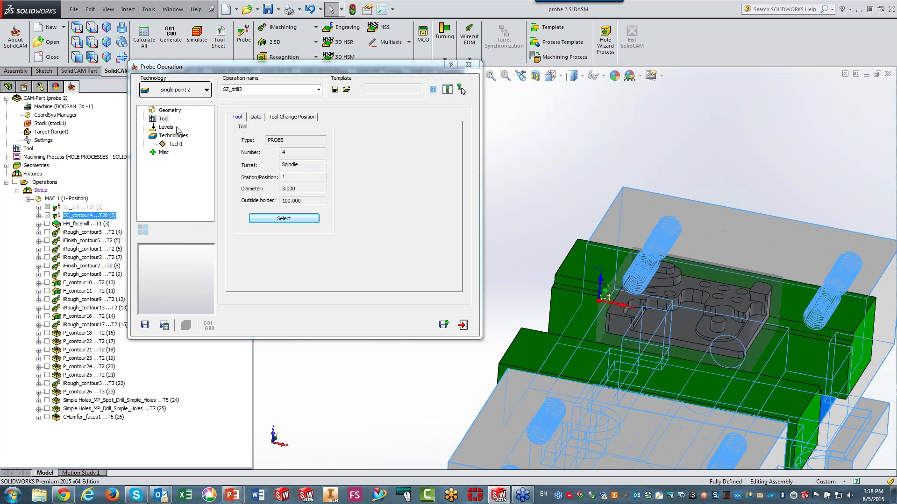
left_click(502, 136)
left_click(168, 127)
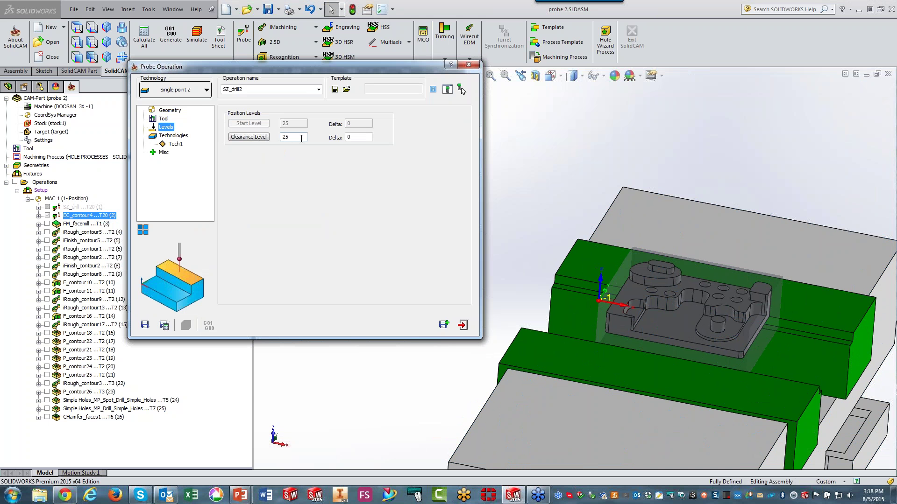
left_click(175, 136)
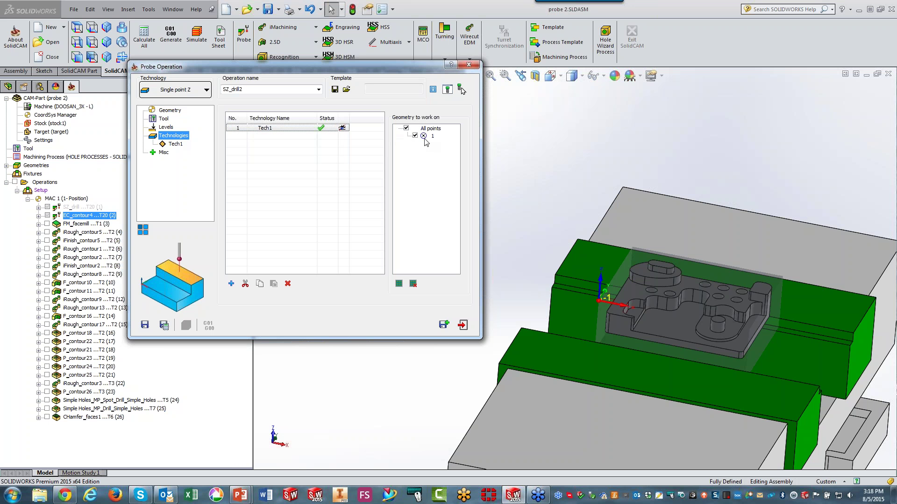
left_click(315, 130)
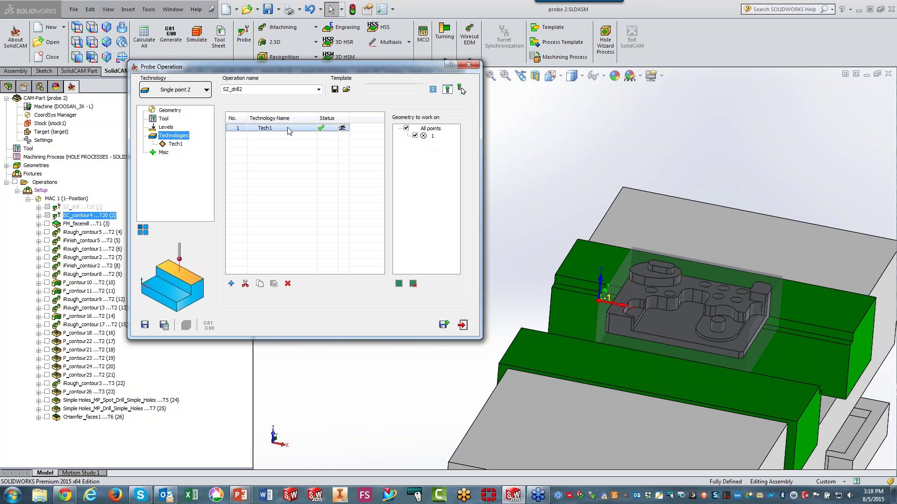
left_click(343, 129)
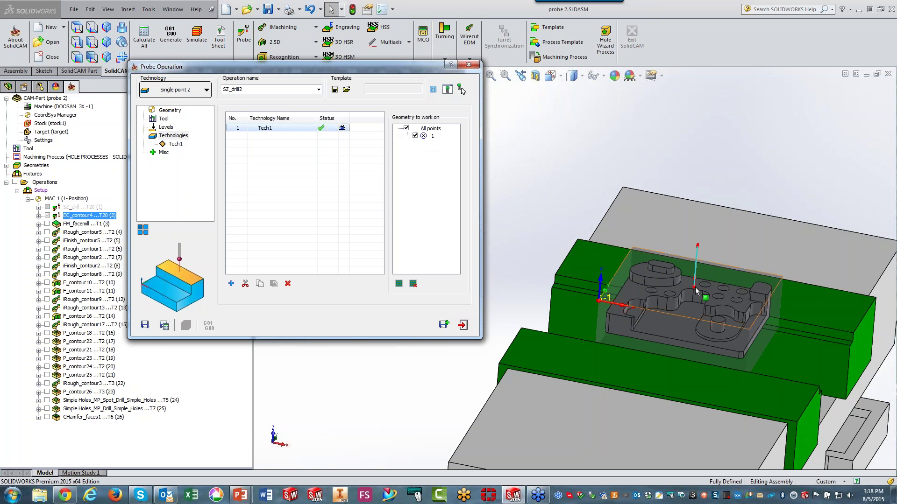
Examine Tech1's approach/retract distance and Z level settings against the previewed probe path above the stock
left_click(176, 145)
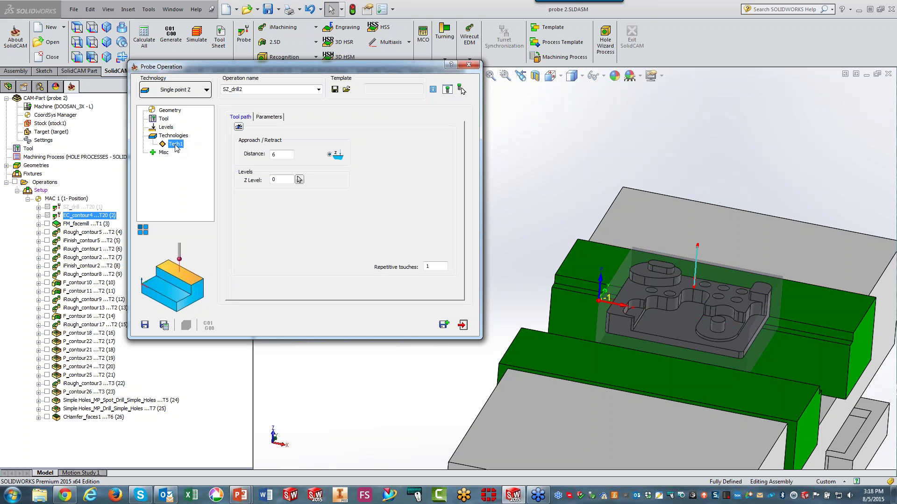
scroll(591, 295, "down", 5)
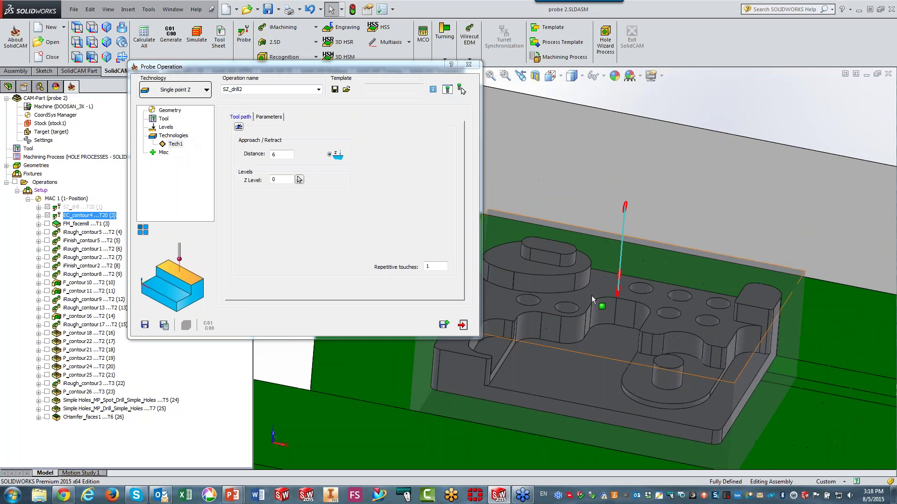
middle_click_drag(599, 266, 584, 212)
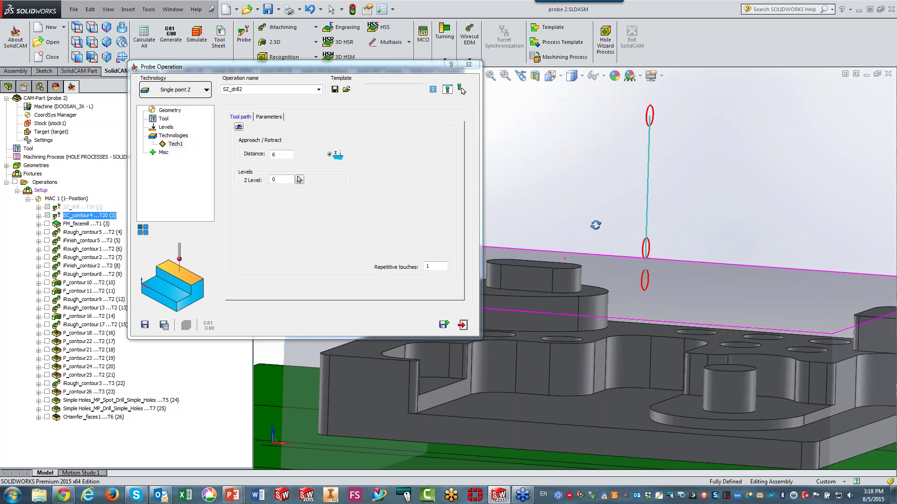
left_click(240, 128)
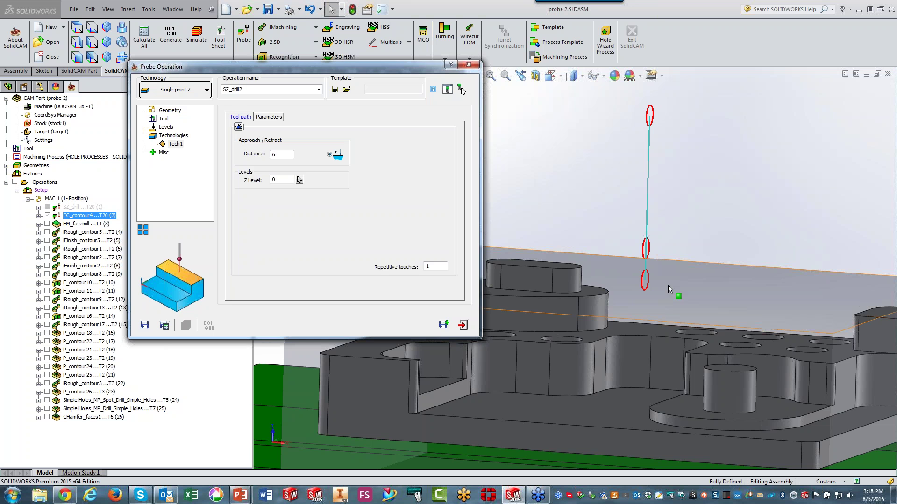
middle_click_drag(666, 282, 662, 274)
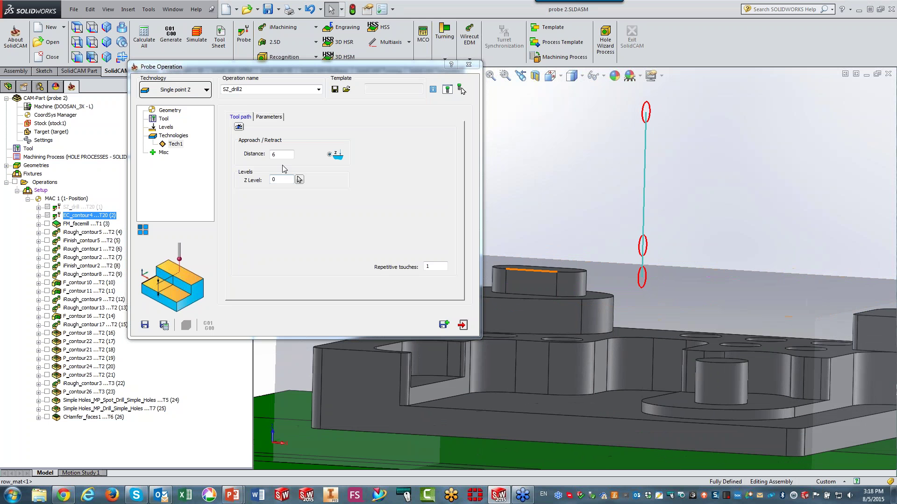
Set Tech1's approach/retract distance to 8 for the Single point Z probe
left_click(283, 154)
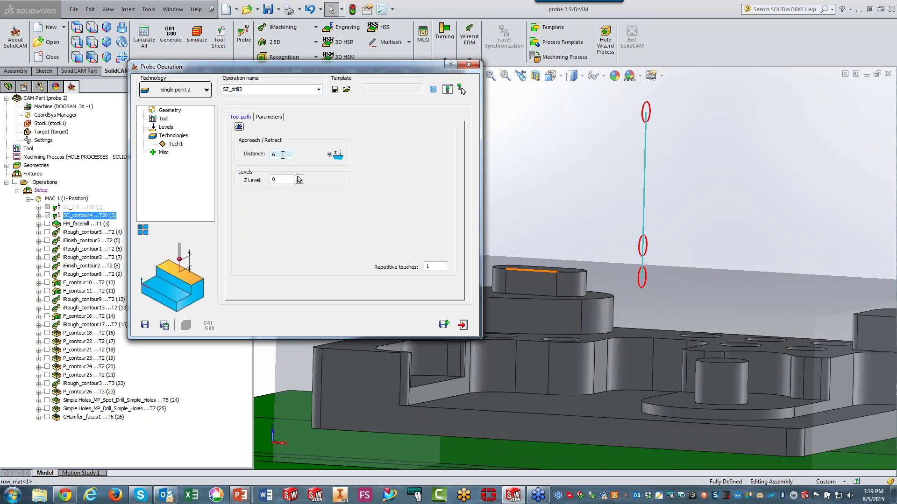
scroll(283, 155, "up", 1)
scroll(298, 179, "up", 1)
scroll(298, 180, "down", 2)
scroll(298, 180, "down", 2)
scroll(282, 153, "up", 2)
Set Tech1's Z level by picking the top face of the stock, and save and calculate the operation
left_click(279, 180)
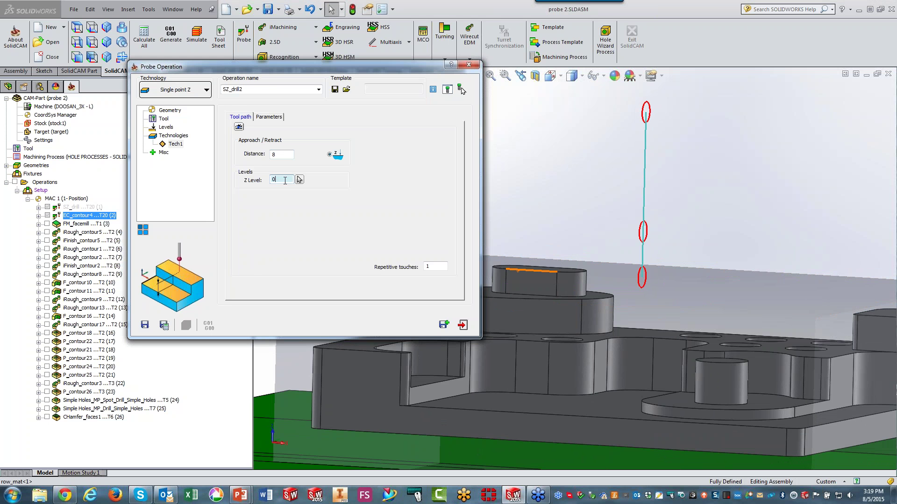
left_click(300, 180)
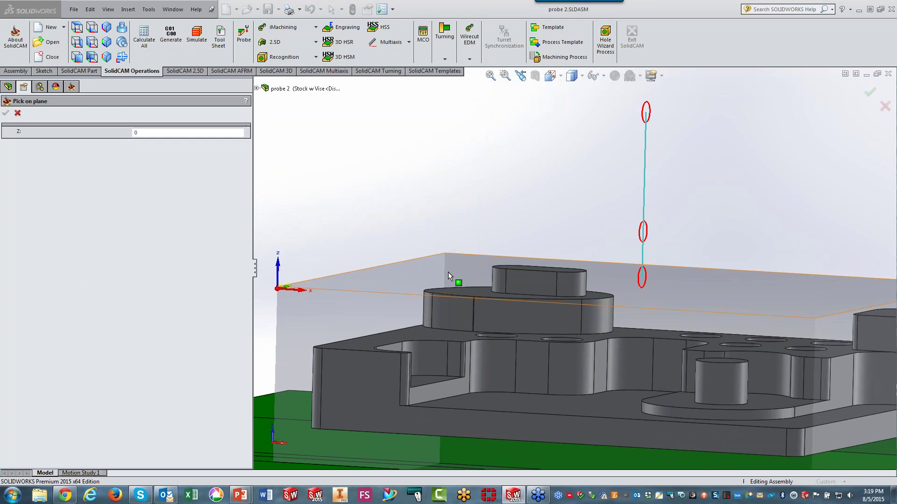
left_click(447, 272)
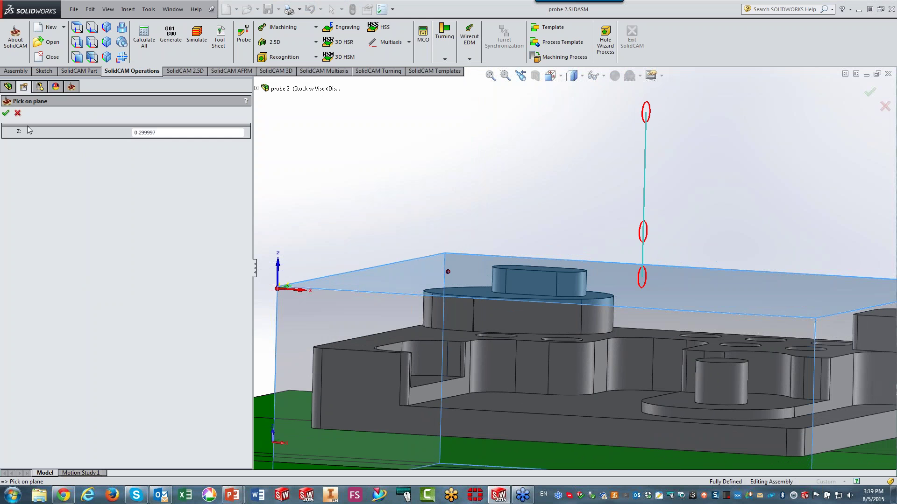
left_click(6, 113)
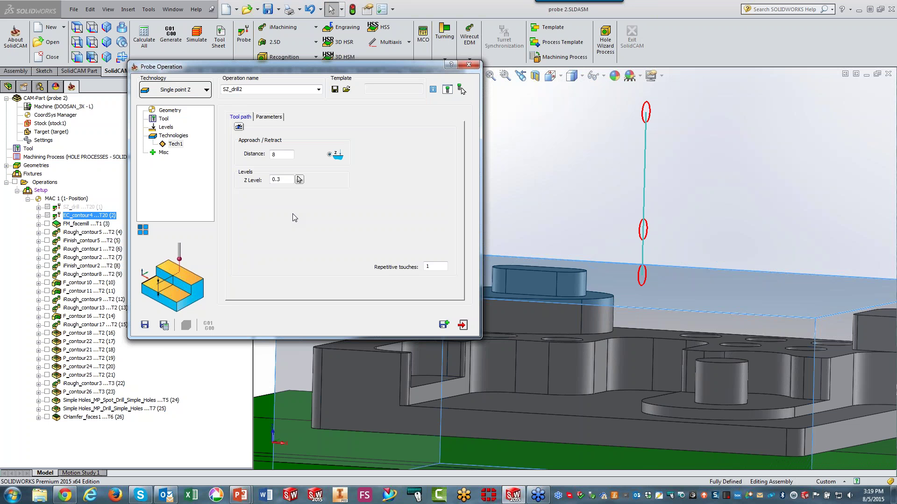
left_click(164, 325)
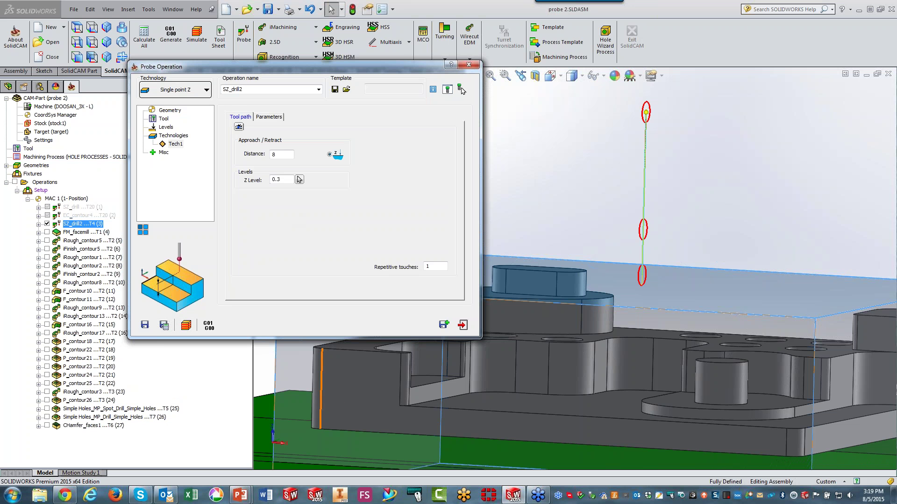
Hide the SZ_drill2 tool path, and copy the operation with its technology changed to External corner
left_click(47, 223)
left_click(443, 324)
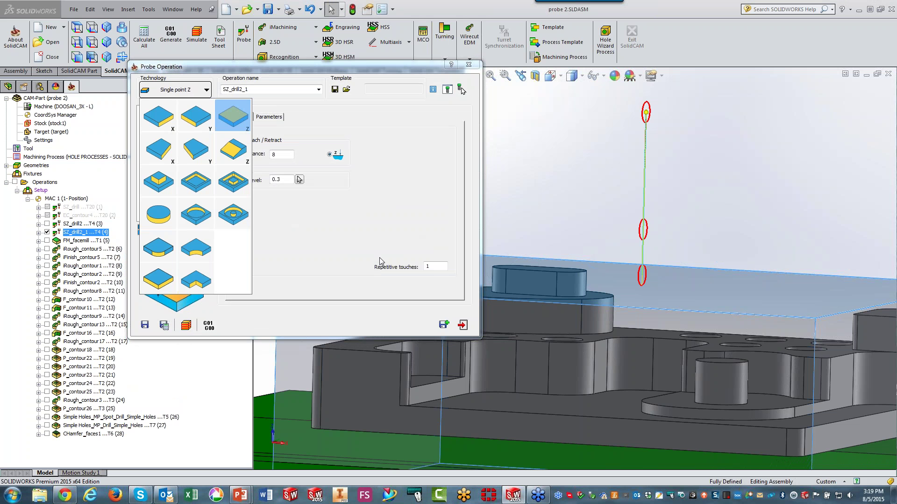
left_click(158, 279)
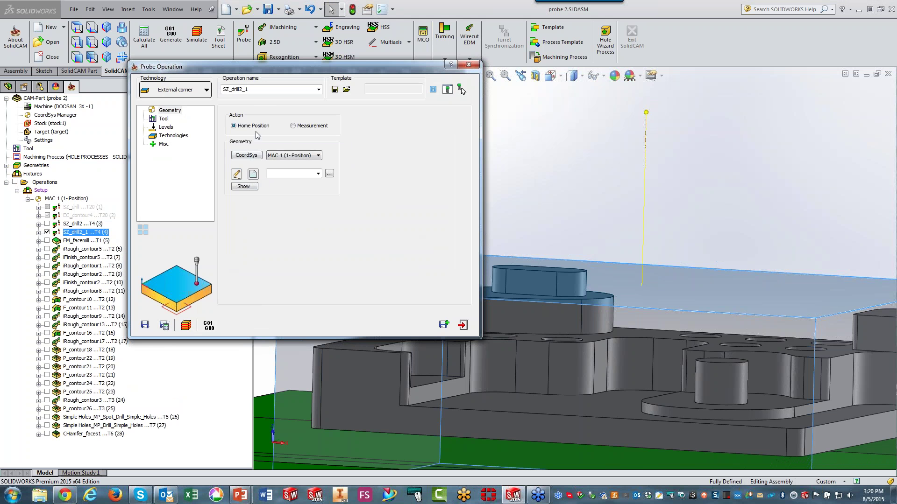
Define a new geometry chain along the two top stock edges that meet at the coordinate system origin
left_click(253, 178)
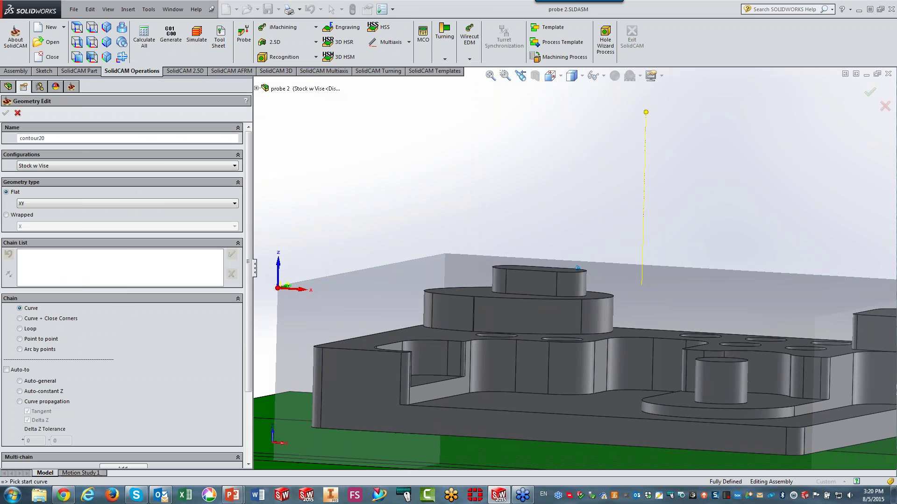
middle_click_drag(577, 268, 487, 223)
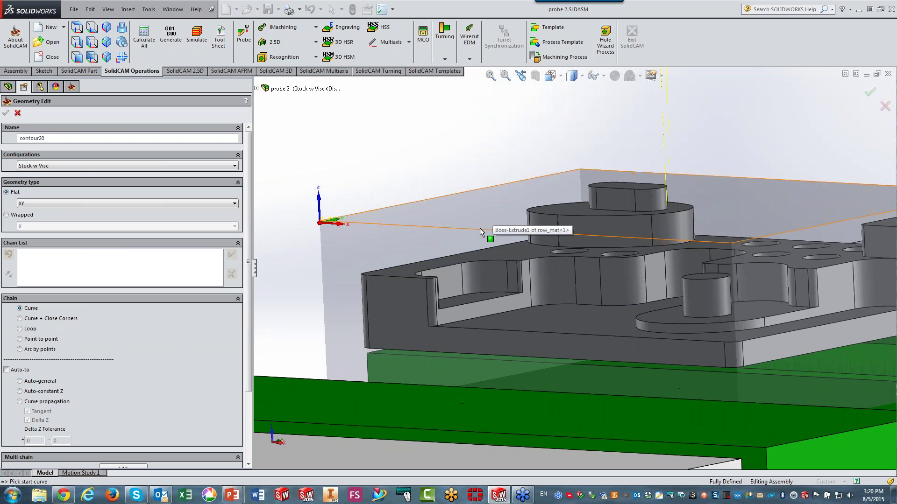
left_click(480, 228)
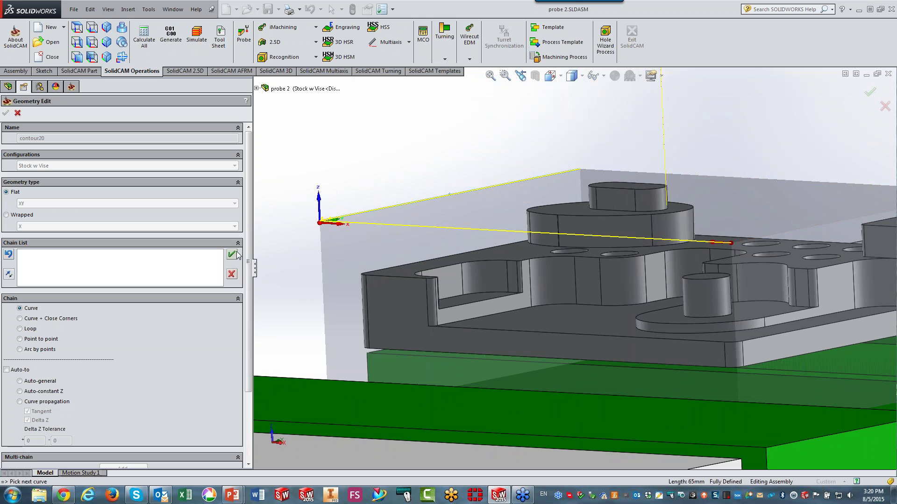
left_click(233, 255)
middle_click_drag(336, 163, 337, 164)
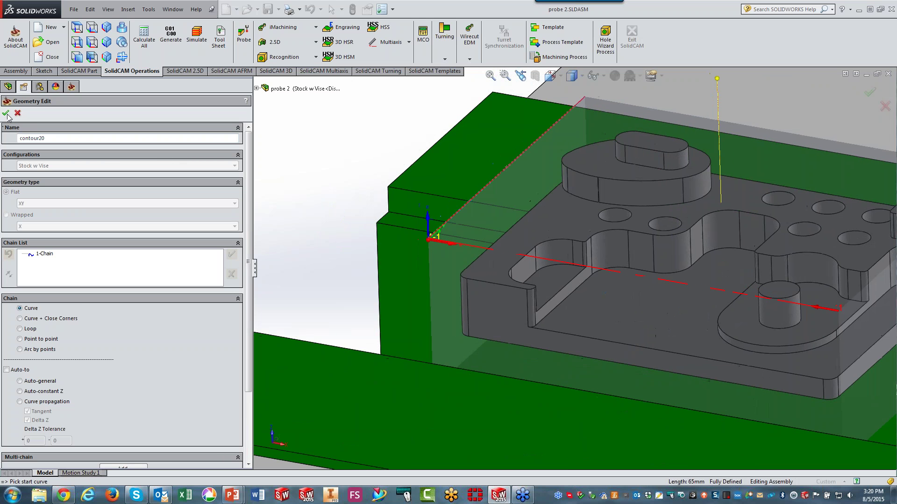
left_click(6, 113)
Preview the External corner operation's Tech1 probe path and inspect it from above at the stock corner
left_click(166, 127)
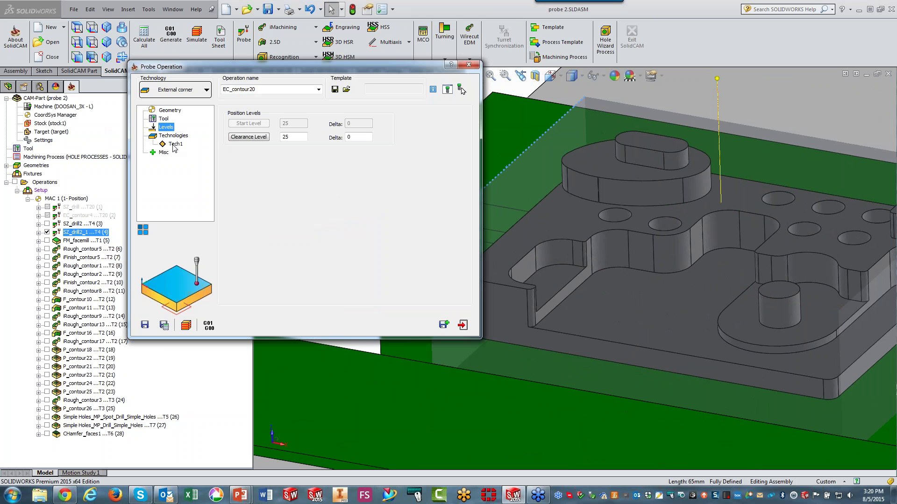
left_click(174, 144)
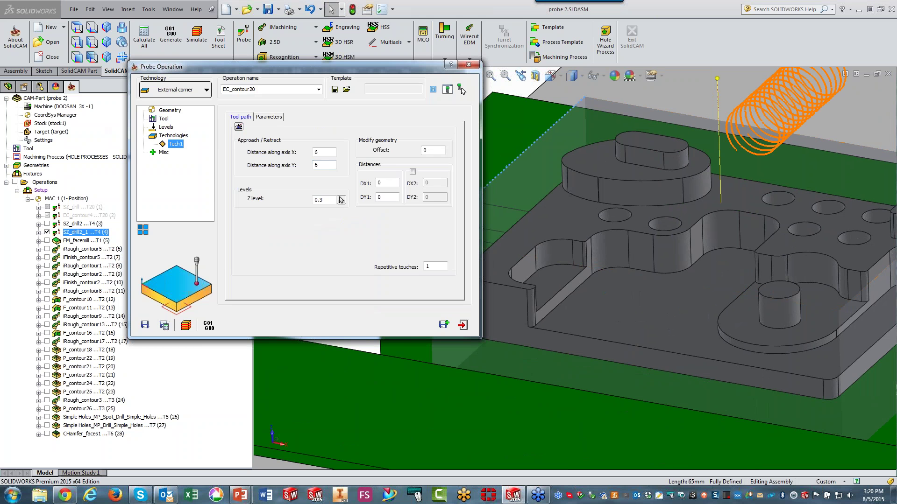
left_click(239, 126)
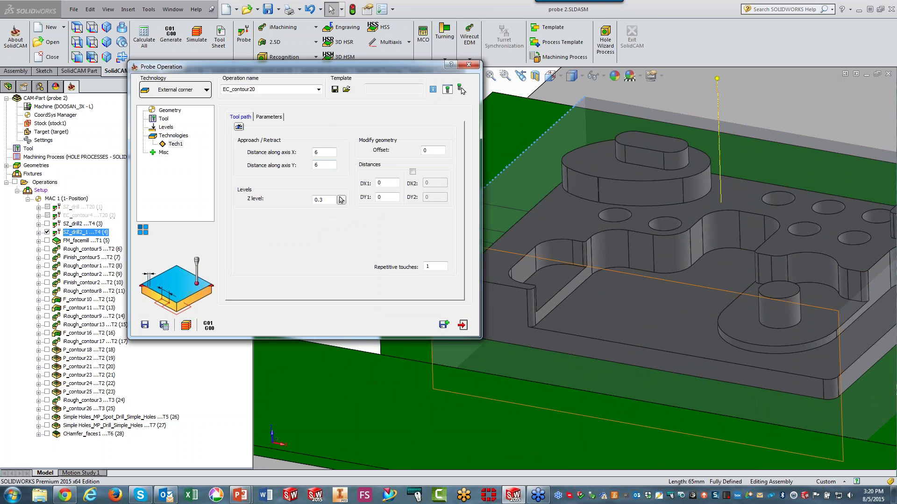
left_click(79, 26)
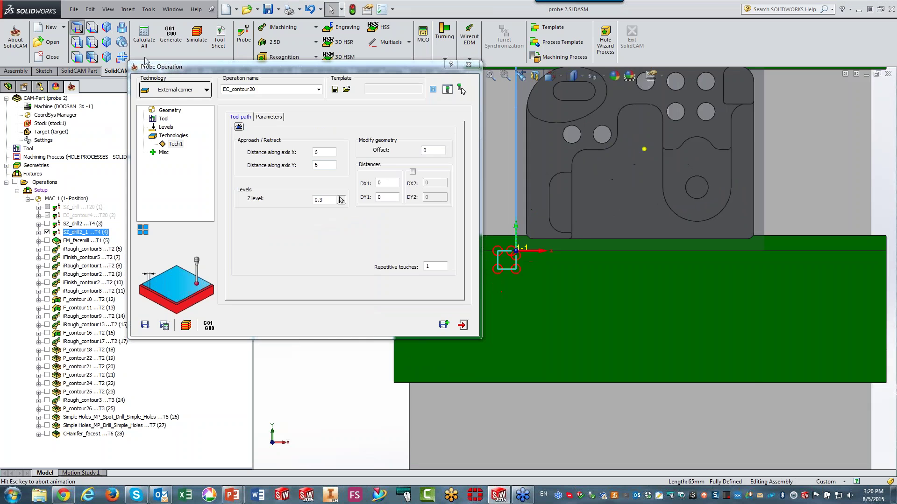
scroll(514, 246, "down", 10)
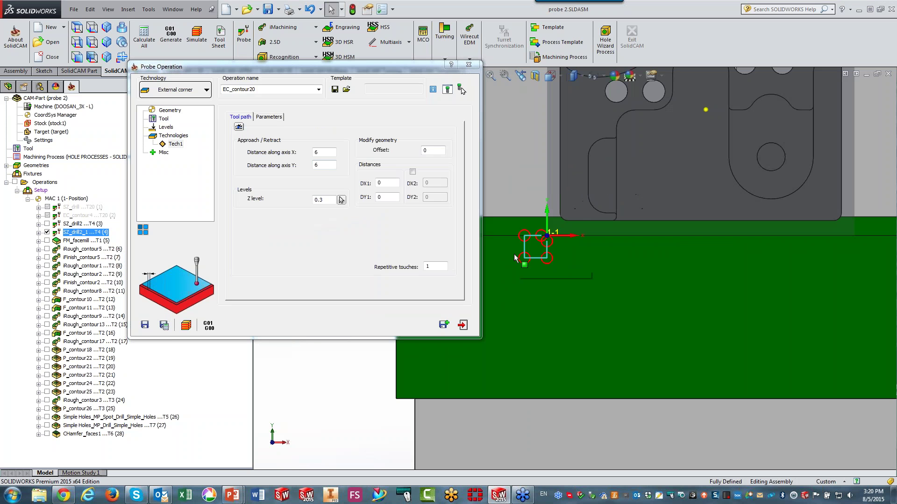
scroll(509, 247, "down", 3)
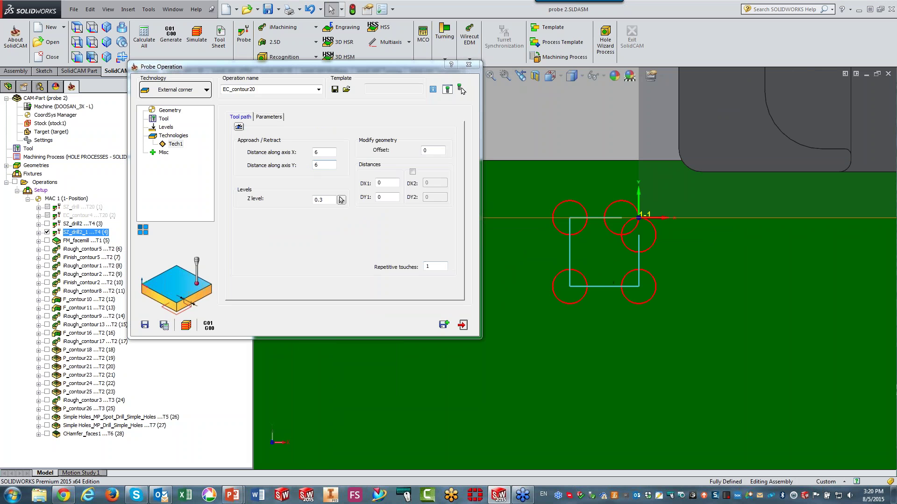
Set Tech1's approach/retract distances along the X and Y axes to 7 each
double_click(323, 154)
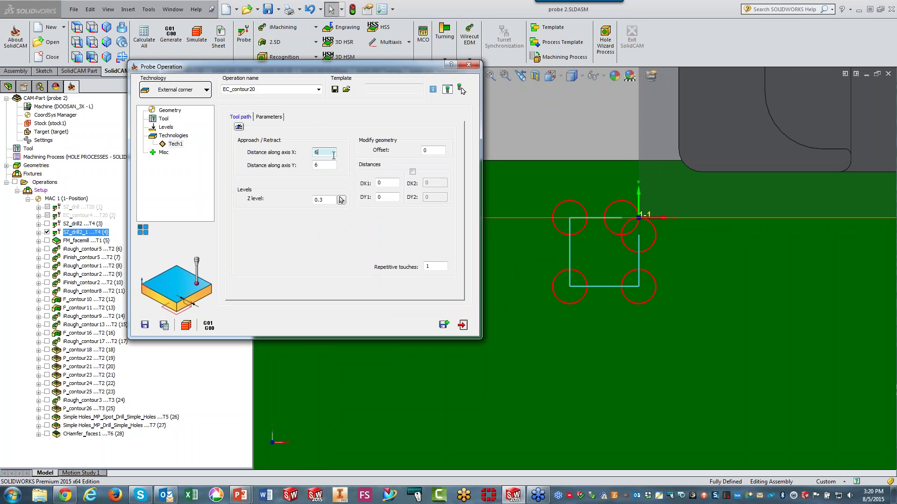
type("3")
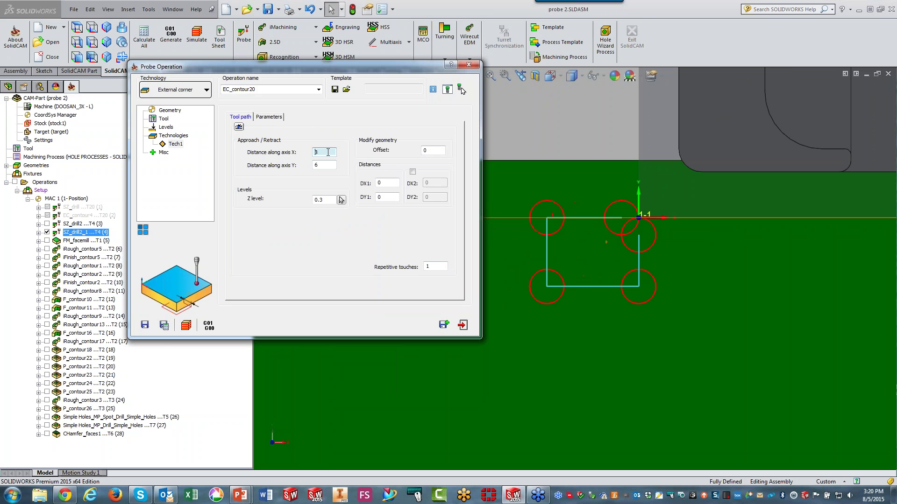
scroll(328, 154, "down", 3)
scroll(329, 157, "up", 2)
left_click(326, 164)
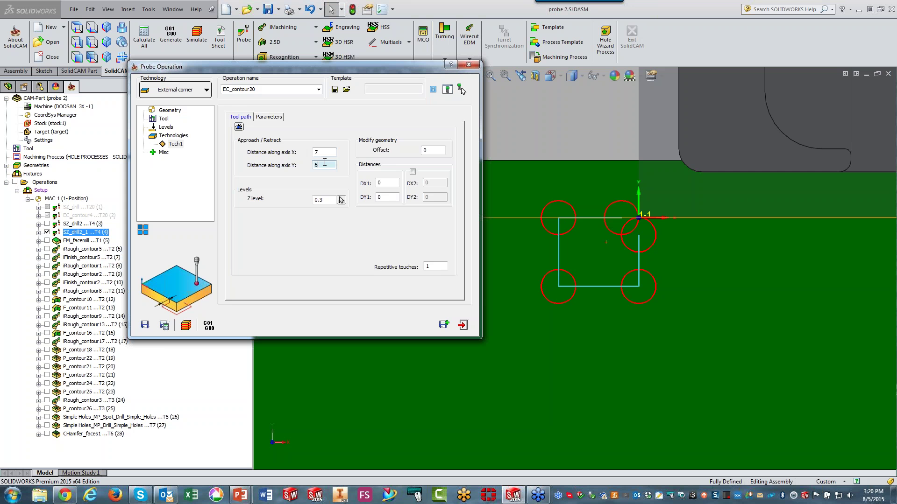
scroll(326, 164, "down", 2)
scroll(326, 163, "up", 3)
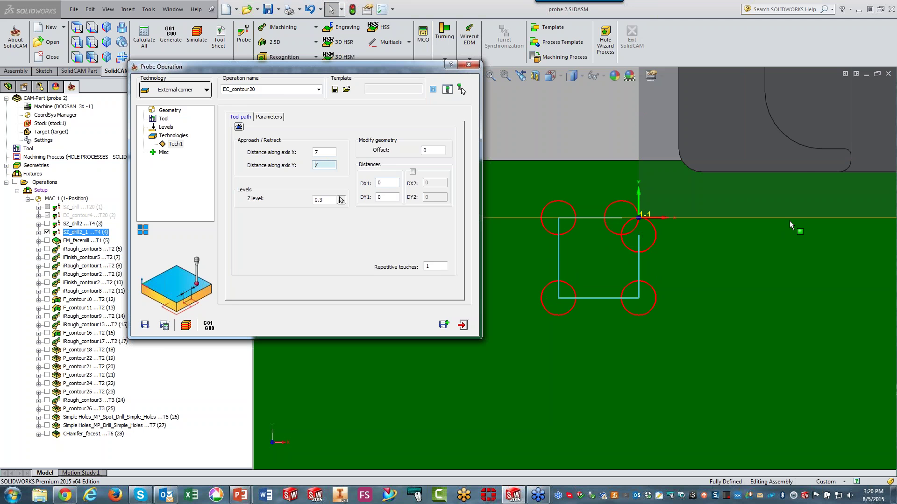
Set the DX1 distance of the external corner probe to 18
left_click(393, 184)
type("13")
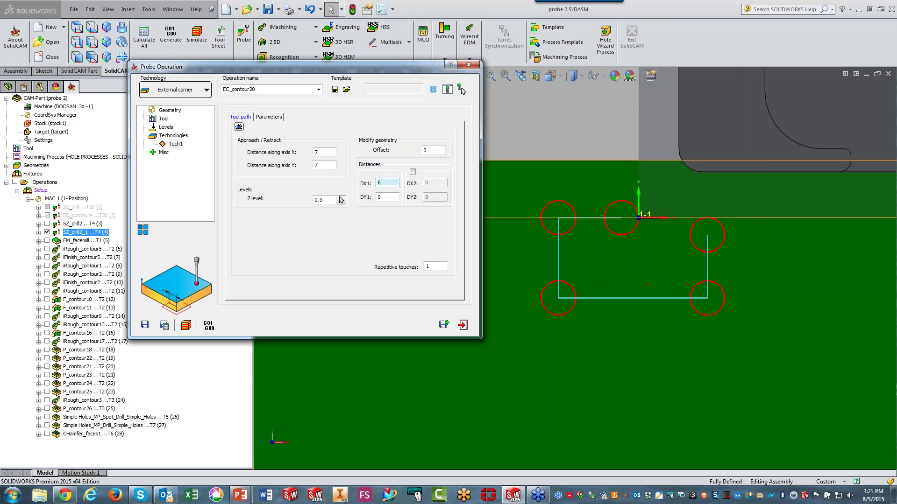
key("BackSpace")
type("8")
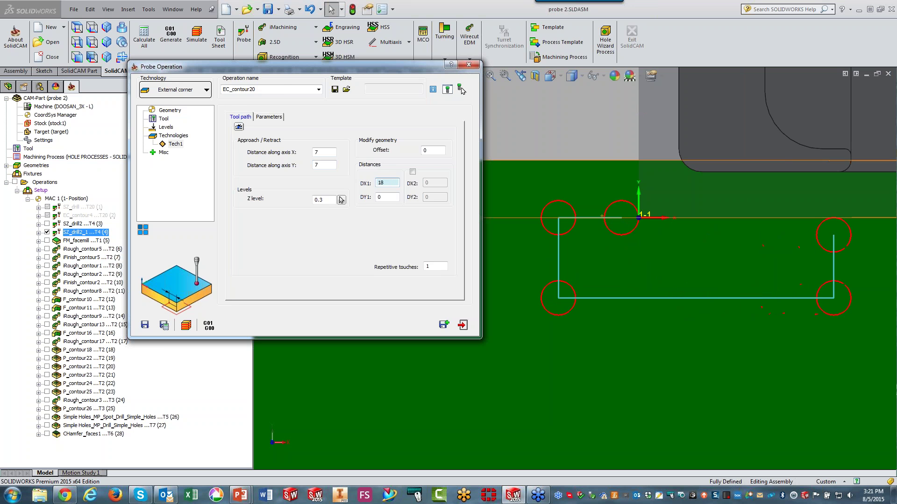
Examine the probe touch points against the stock corner and vise in tilted and top views
left_click(635, 324)
key("ctrl+8")
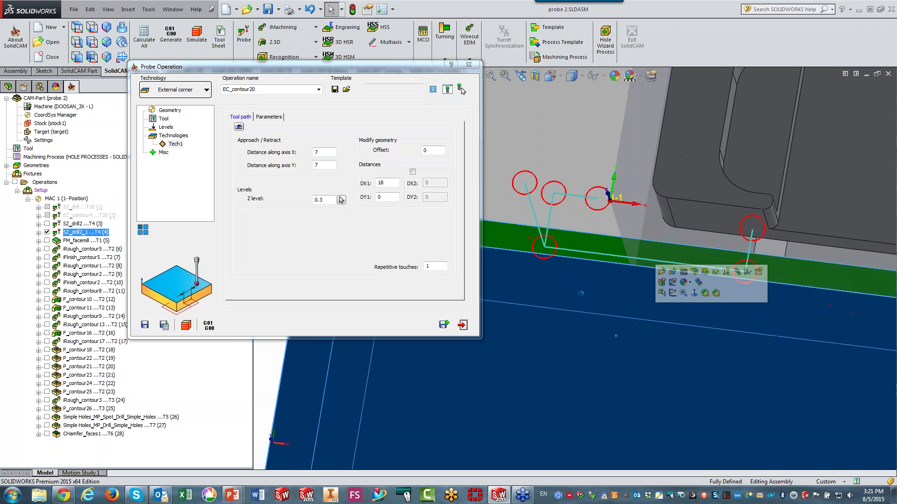
left_click(587, 164)
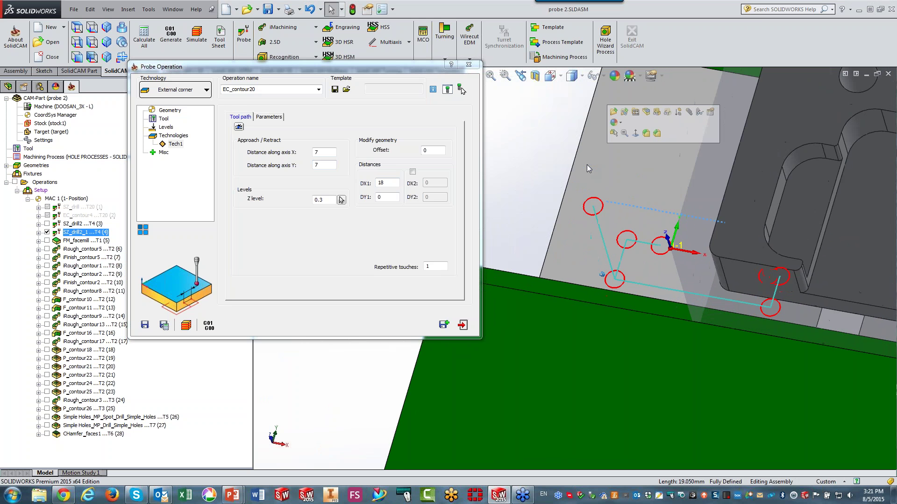
left_click(387, 197)
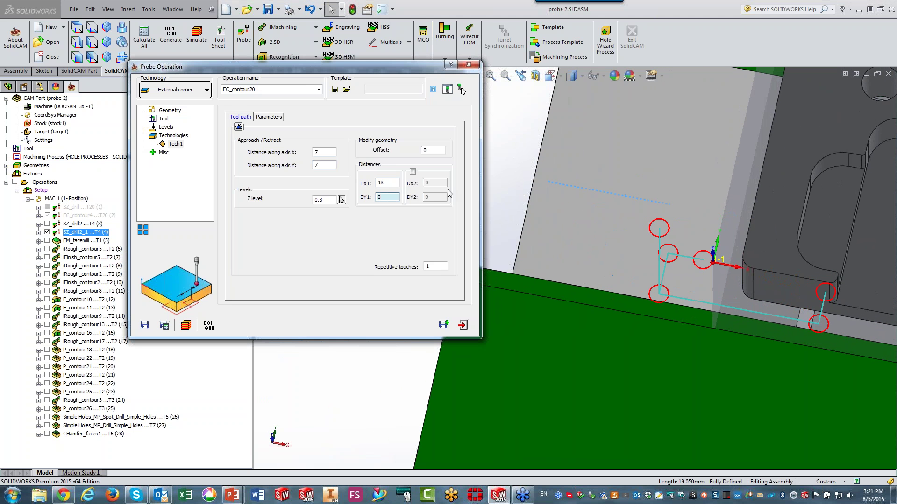
left_click(77, 28)
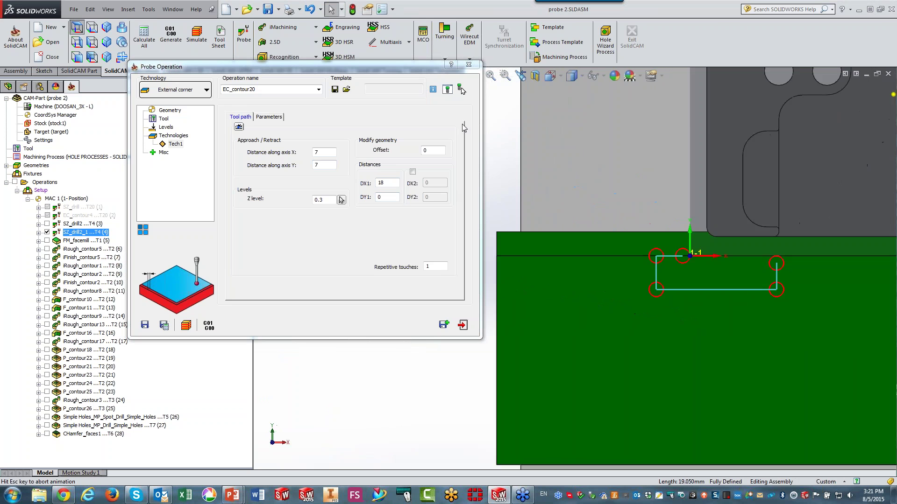
scroll(554, 242, "down", 4)
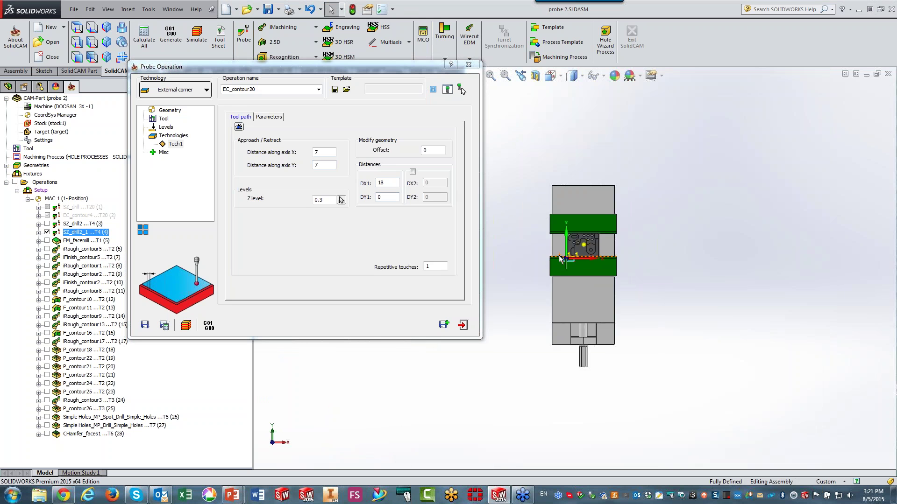
scroll(584, 268, "down", 5)
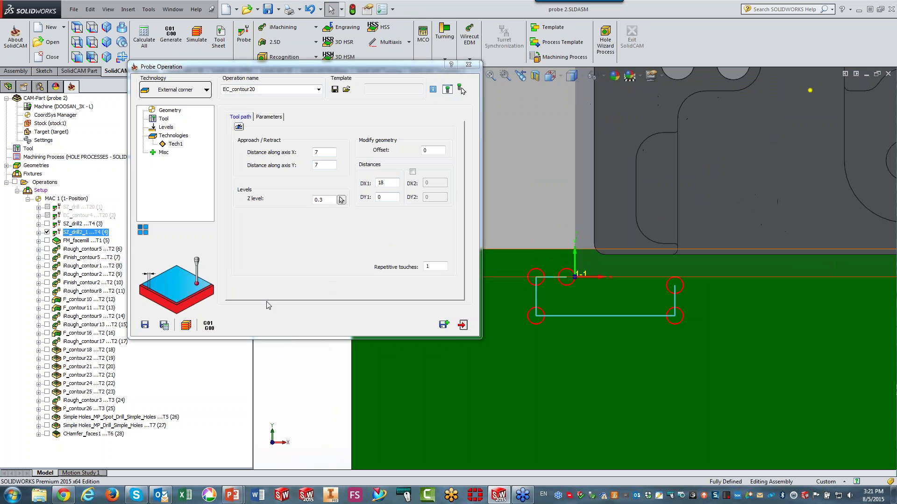
Set the external corner probe's DX1 distance to 19 and its DY1 distance to 28
double_click(387, 182)
type("20")
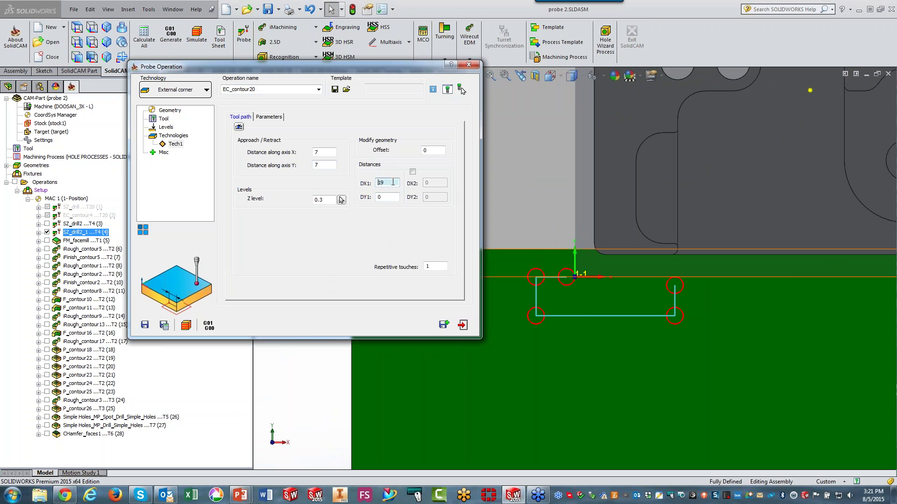
type("19")
double_click(389, 197)
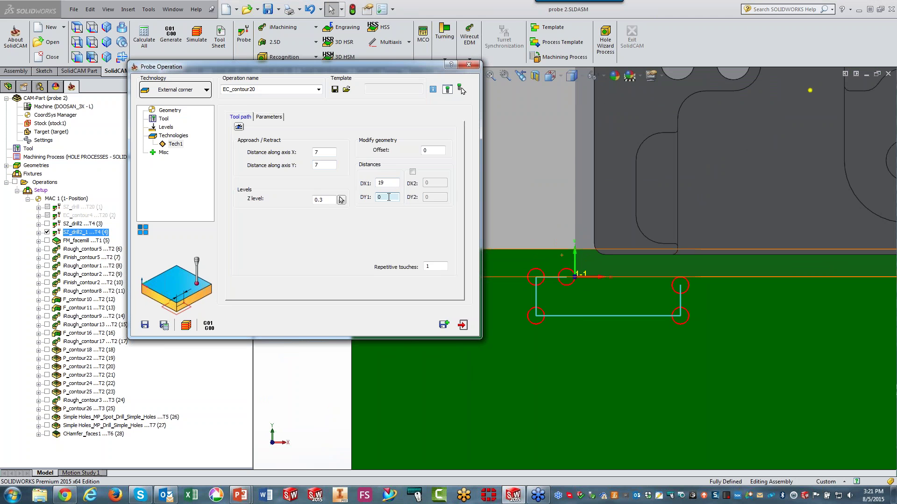
type("12")
type("28")
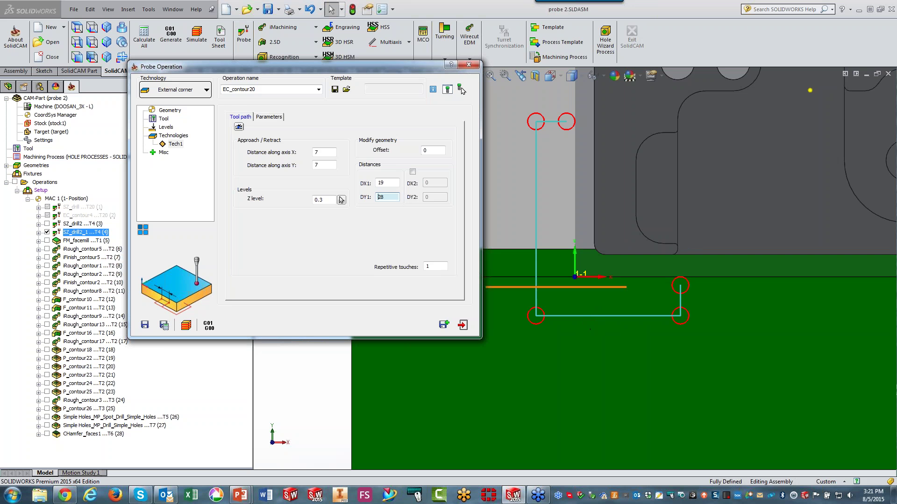
Lower Tech1's Z level to -11.7 so the probe touches the sides of the stock
middle_click_drag(611, 320, 622, 278)
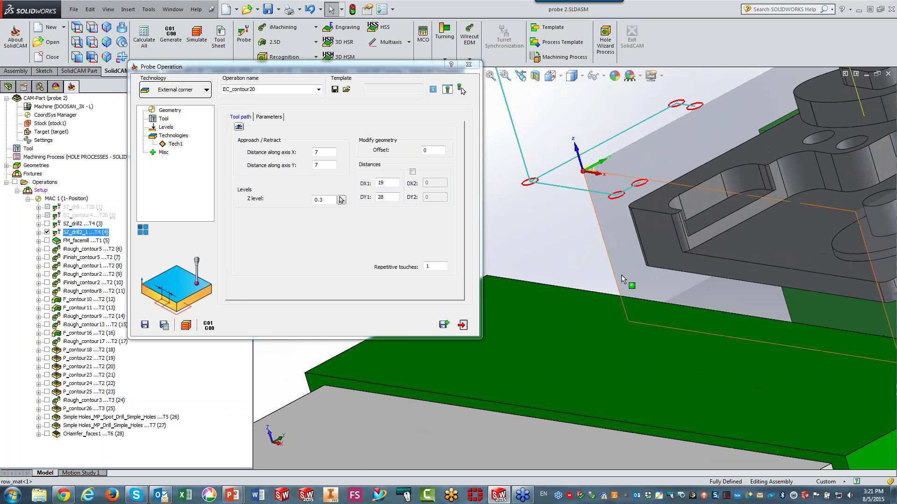
left_click(331, 199)
scroll(331, 199, "down", 12)
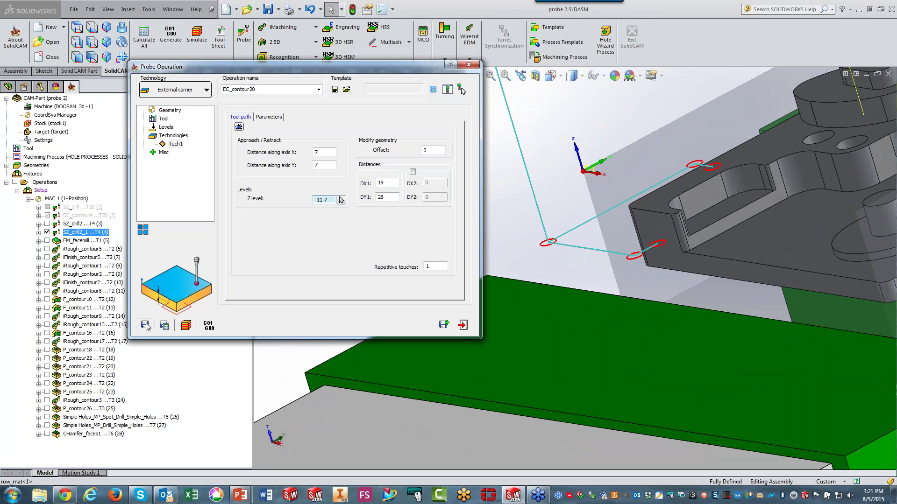
Save and calculate the external corner probe operation and open a simulation covering both SZ_drill2 and EC_contour20
left_click(164, 325)
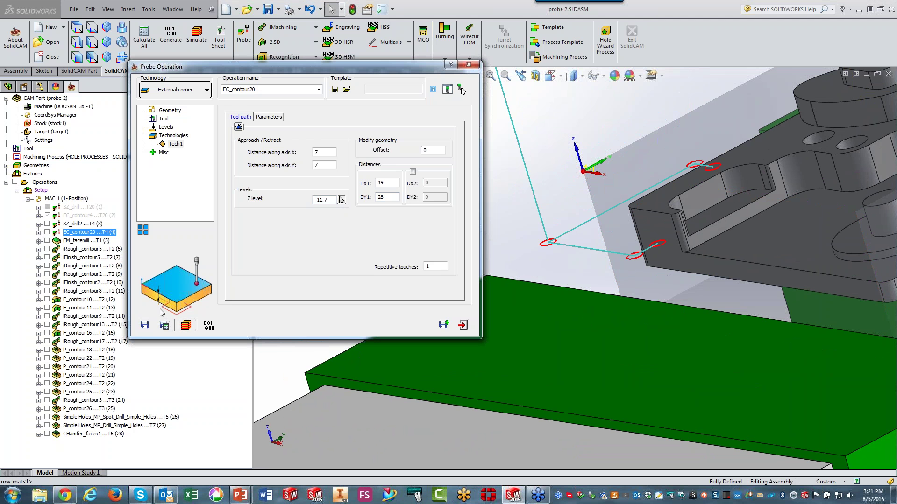
left_click(187, 325)
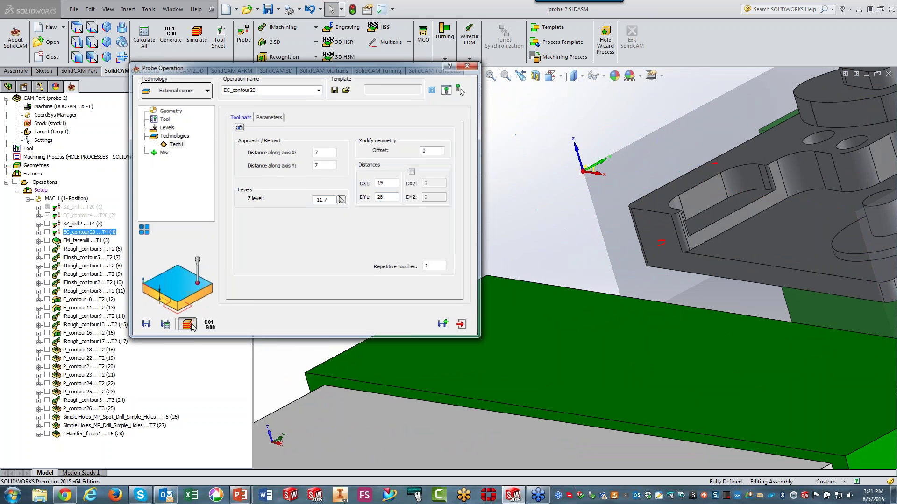
left_click(68, 224)
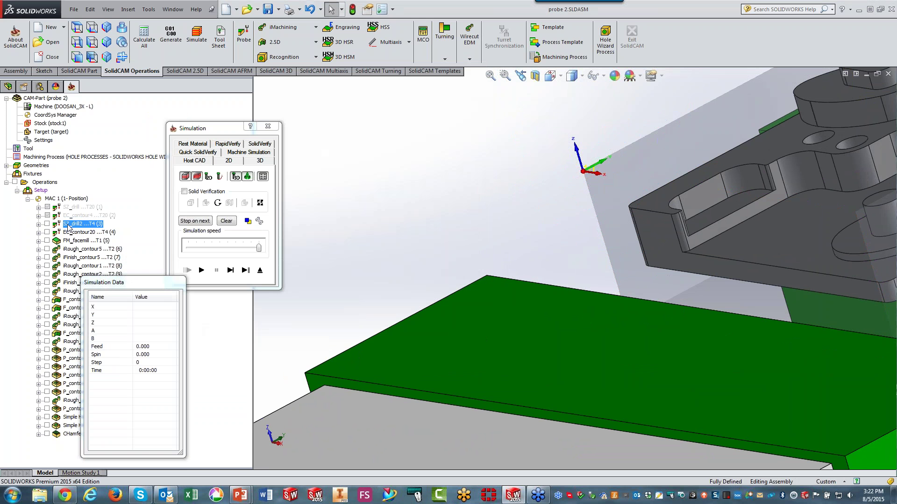
left_click(70, 232, "ctrl")
Step through the Host CAD simulation of the Single point Z and External corner probe moves, and close the simulation and operation
left_click(229, 271)
left_click(230, 271)
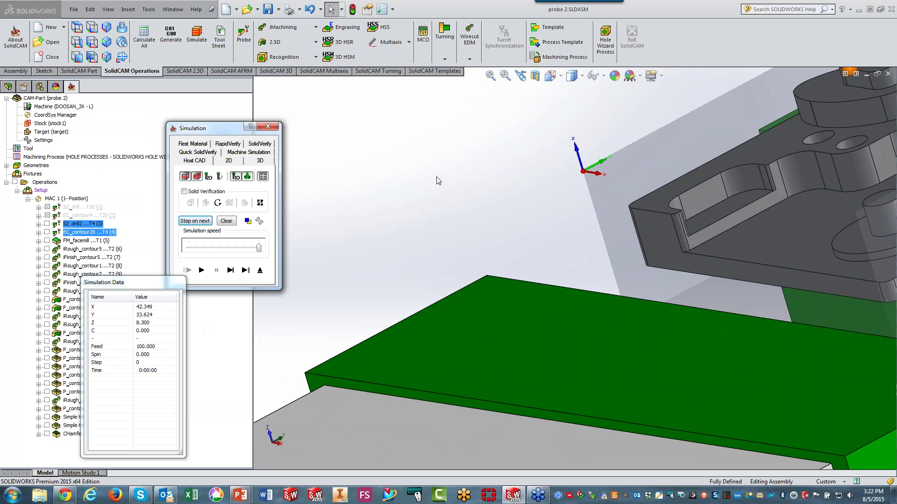
left_click(230, 271)
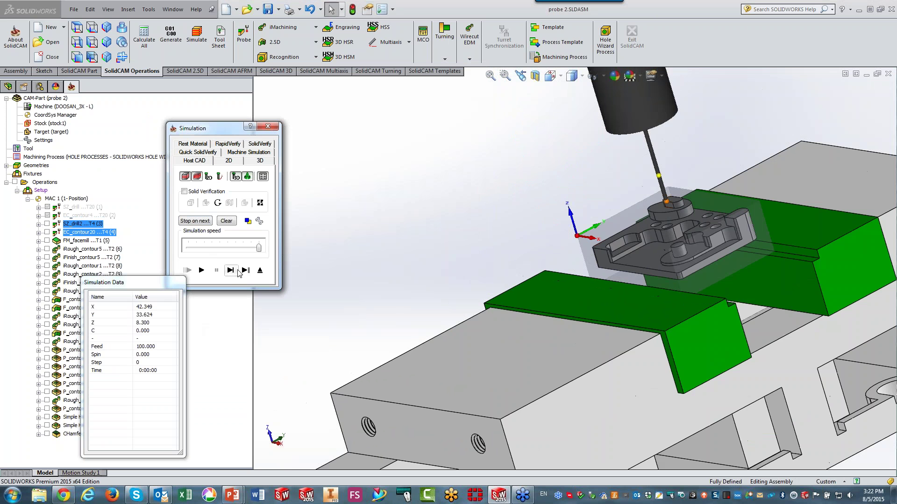
left_click(231, 271)
left_click(230, 270)
left_click(230, 270)
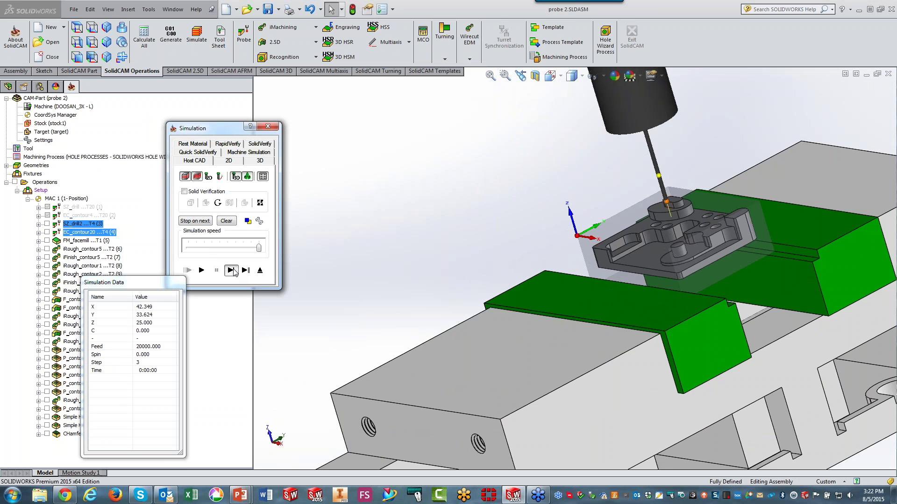
left_click(231, 270)
left_click(231, 270)
left_click(231, 270)
left_click(231, 270)
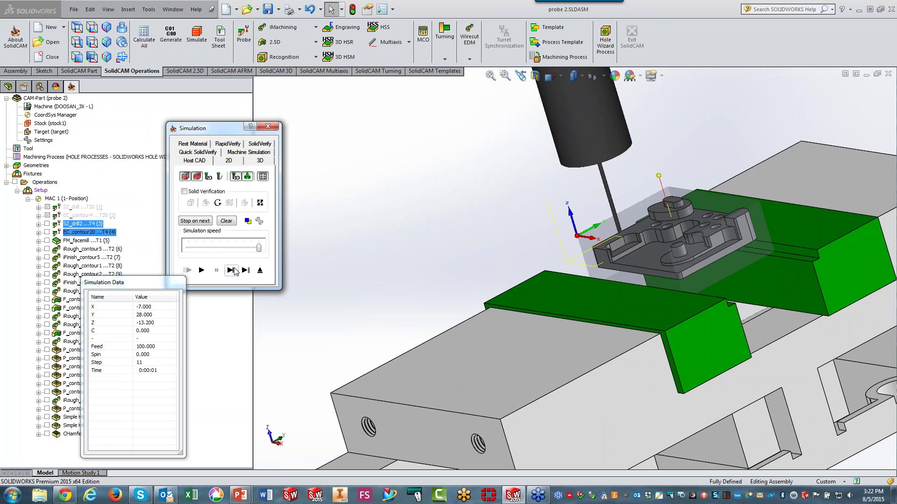
left_click(231, 271)
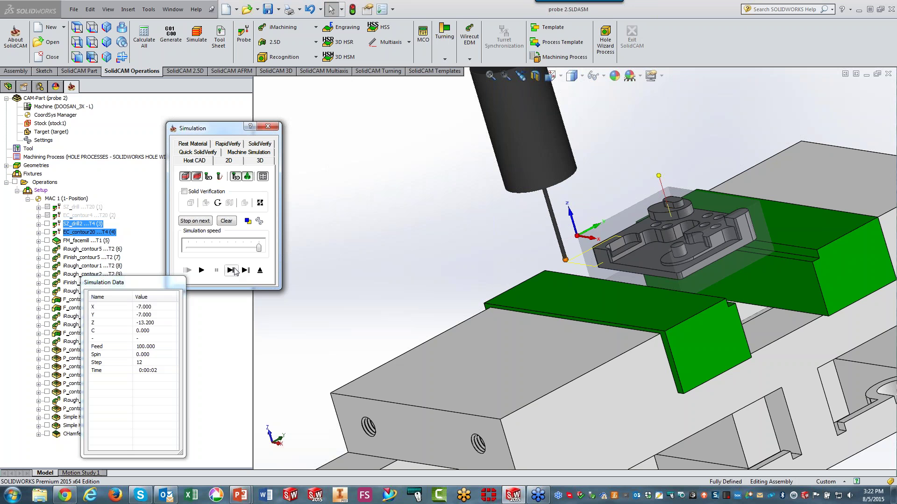
left_click(260, 270)
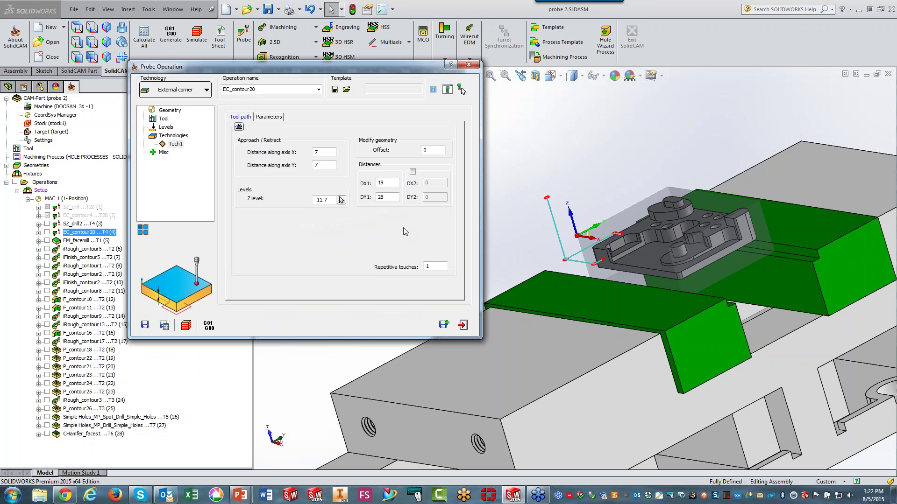
left_click(463, 327)
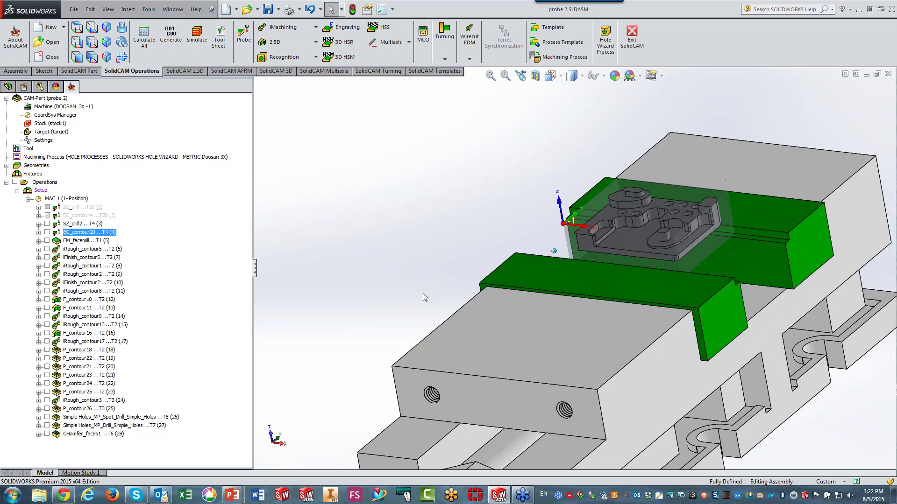
Display the FM_facemill and iRough_contour5 toolpaths on the part and hide them again
left_click(79, 241)
left_click(55, 183)
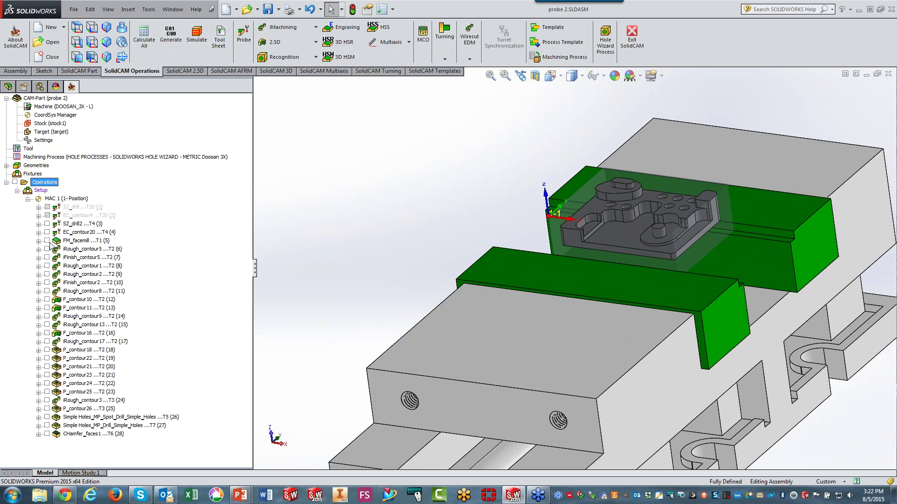
left_click(48, 241)
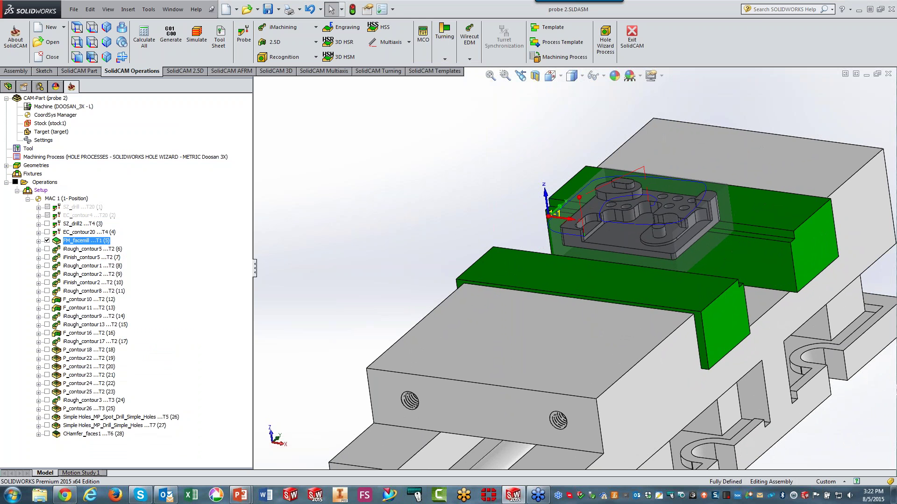
left_click(48, 249)
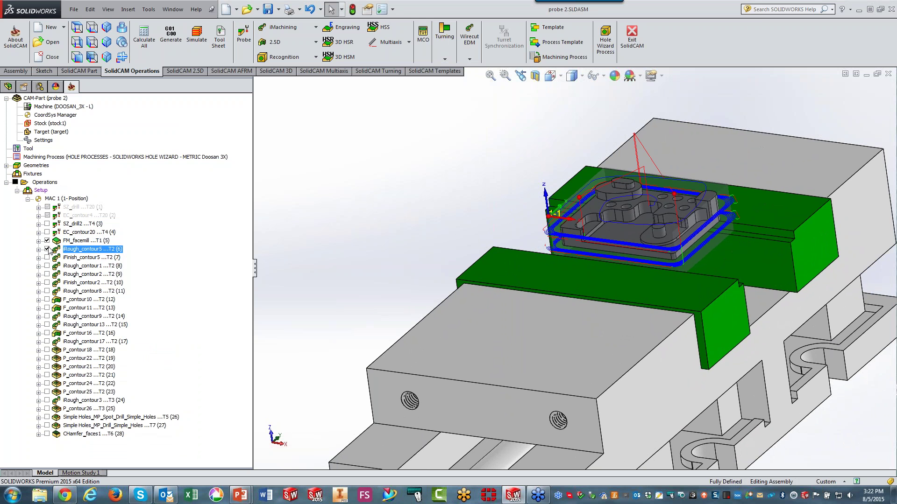
left_click(47, 241)
left_click(47, 249)
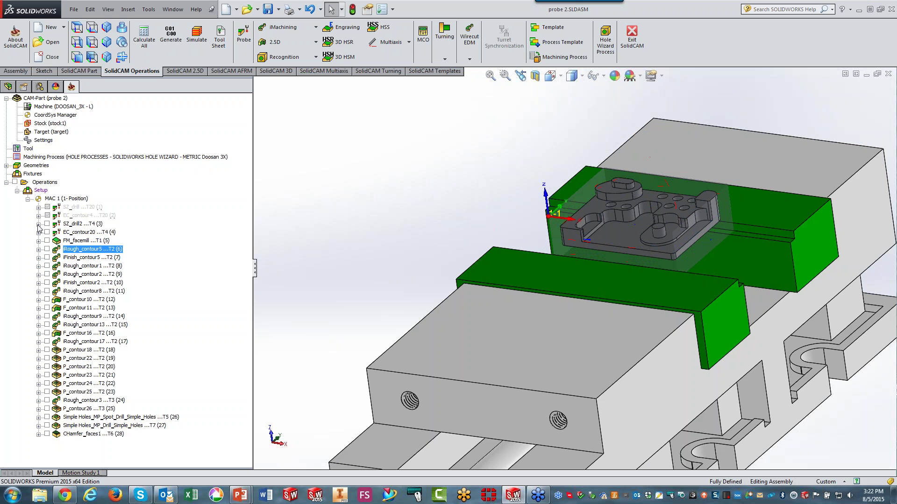
Simulate all machining operations in SolidVerify, inspect the machined part from a tilted view, and exit the simulation
left_click(39, 183)
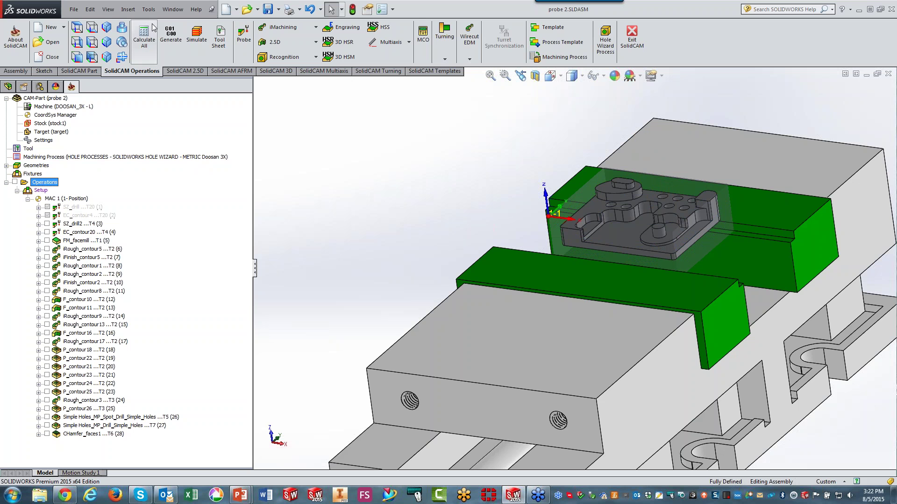
left_click(196, 35)
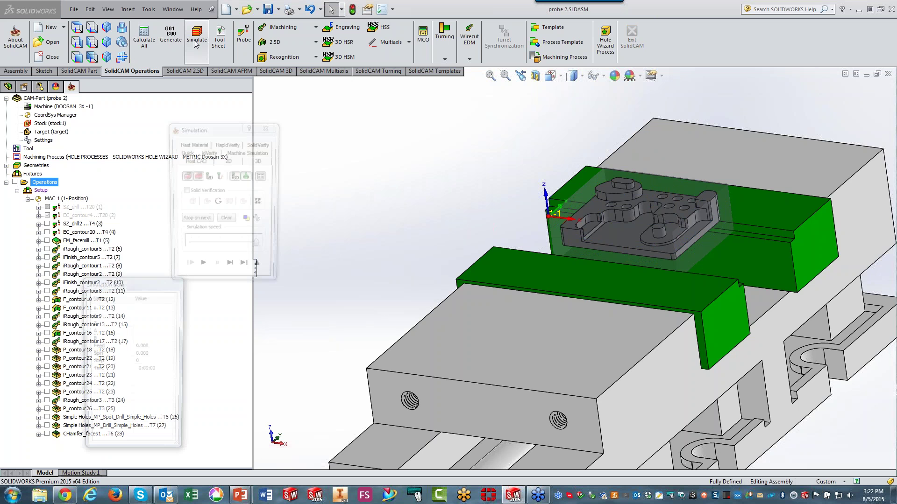
left_click(257, 144)
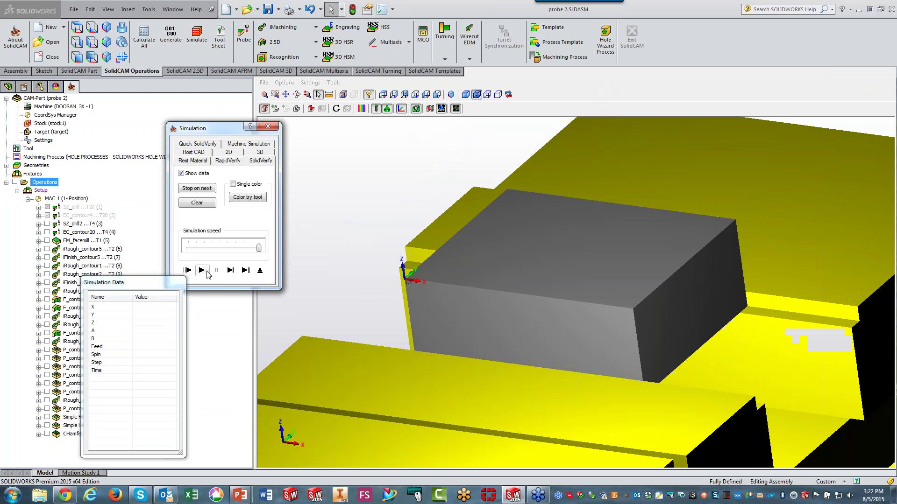
left_click(207, 272)
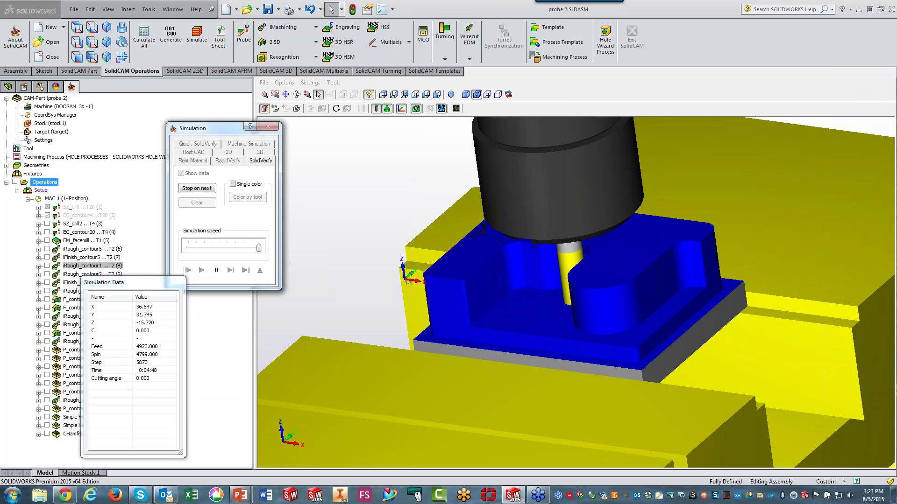
middle_click_drag(561, 280, 551, 299)
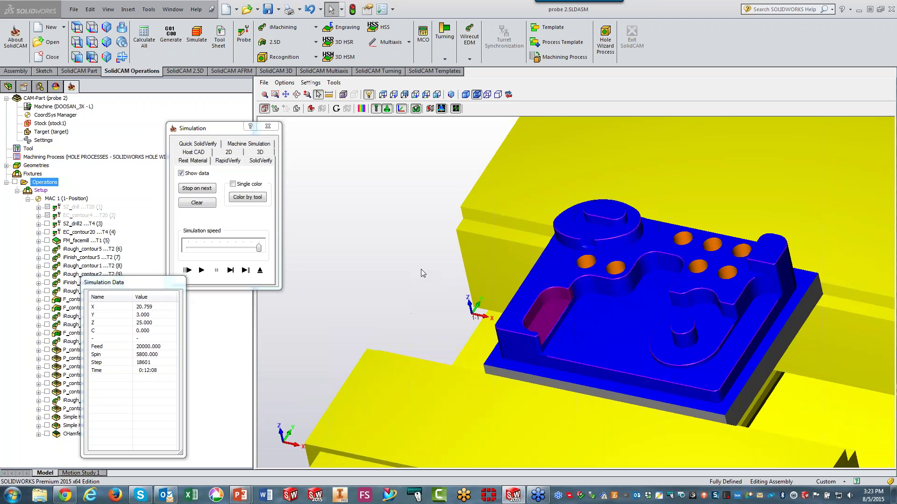
left_click(260, 271)
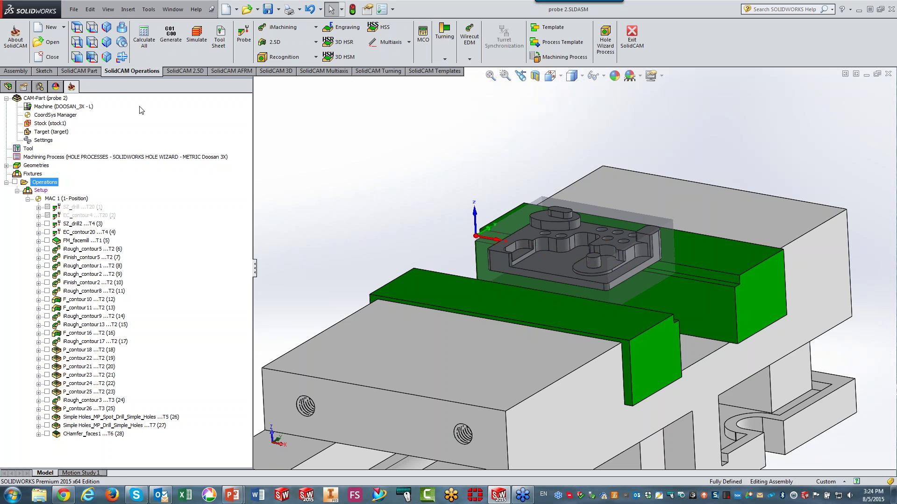
Activate the Default configuration of the assembly and fit the part in the view
left_click(39, 87)
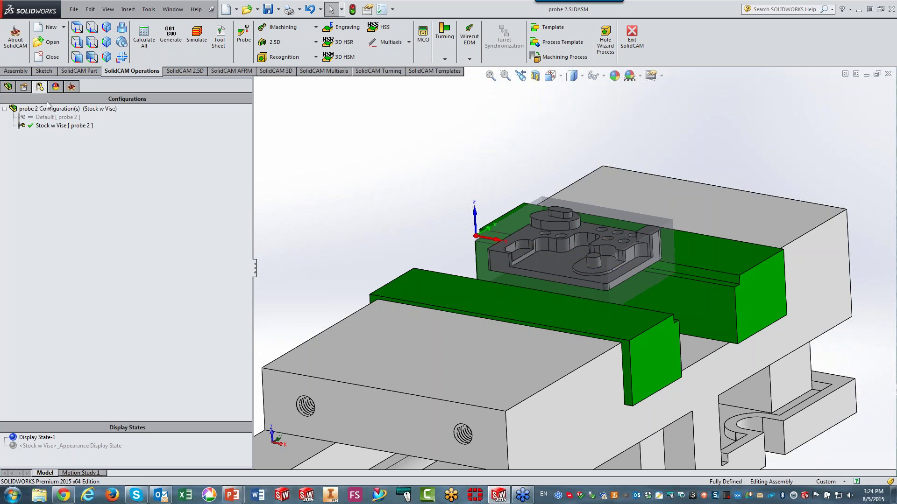
double_click(52, 117)
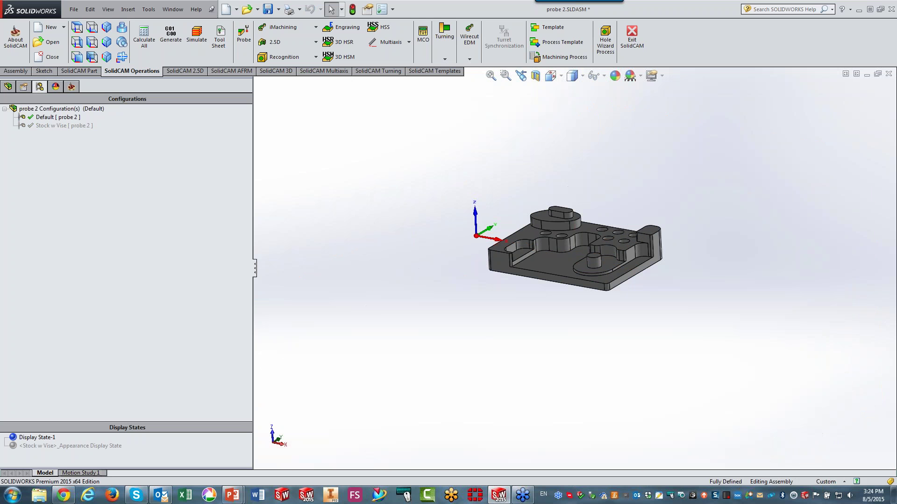
key("f")
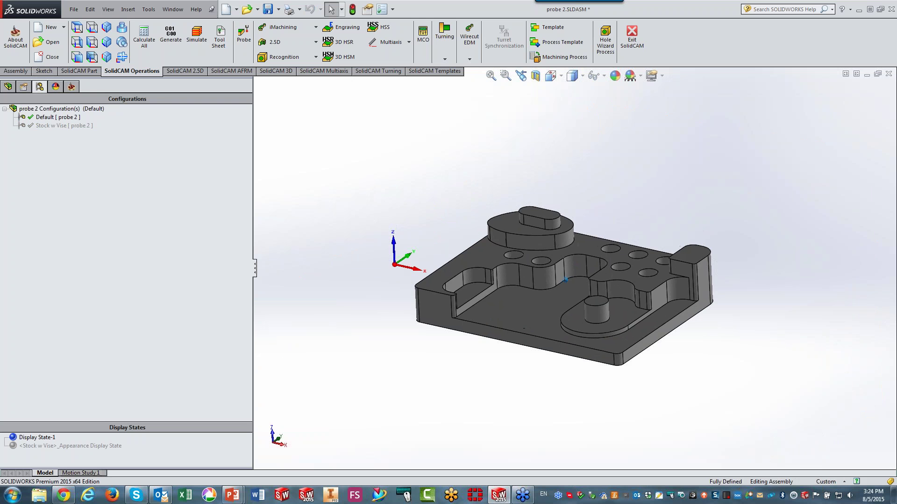
scroll(470, 263, "down", 1)
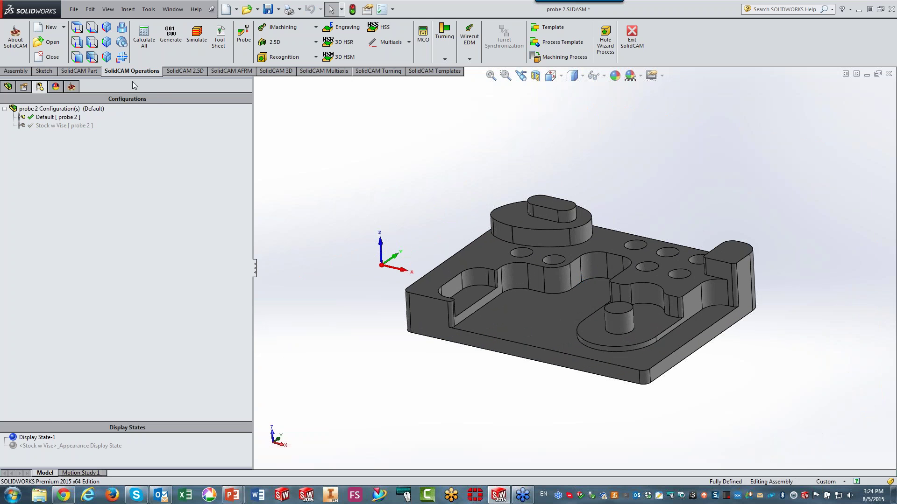
Add a new probe operation with the Measurement action and the Cylinder technology
left_click(72, 87)
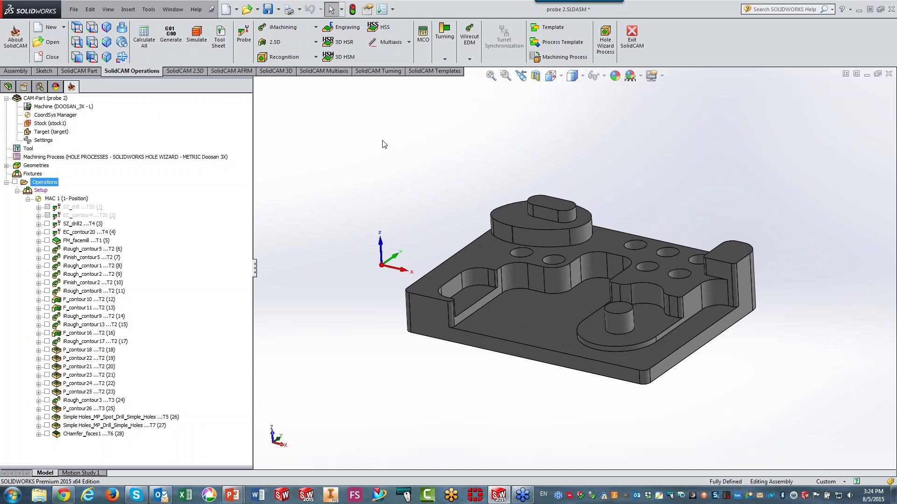
left_click(243, 34)
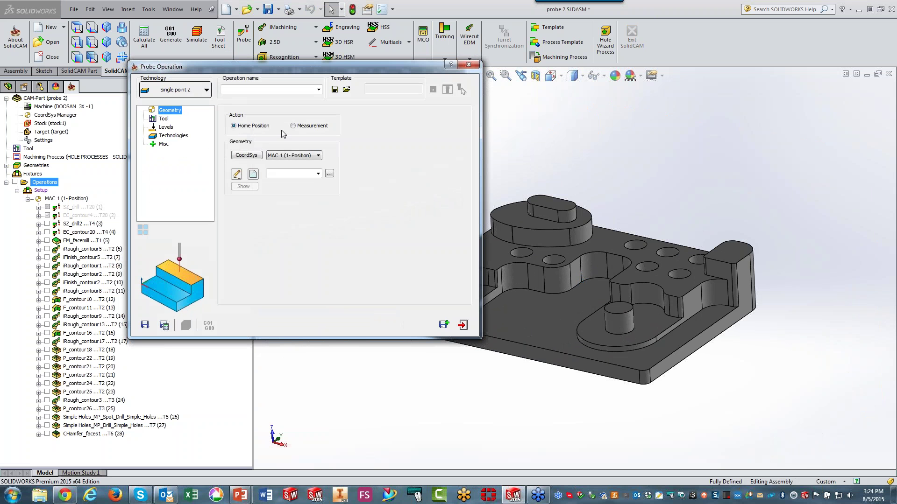
left_click(293, 126)
left_click(205, 90)
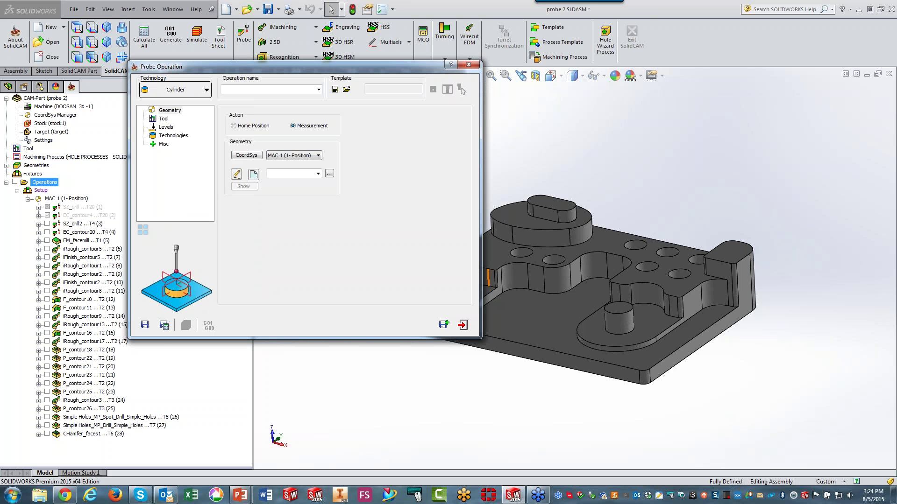
Define the probe geometry as a curve chain on the top circular edge of the small cylindrical boss
left_click(252, 174)
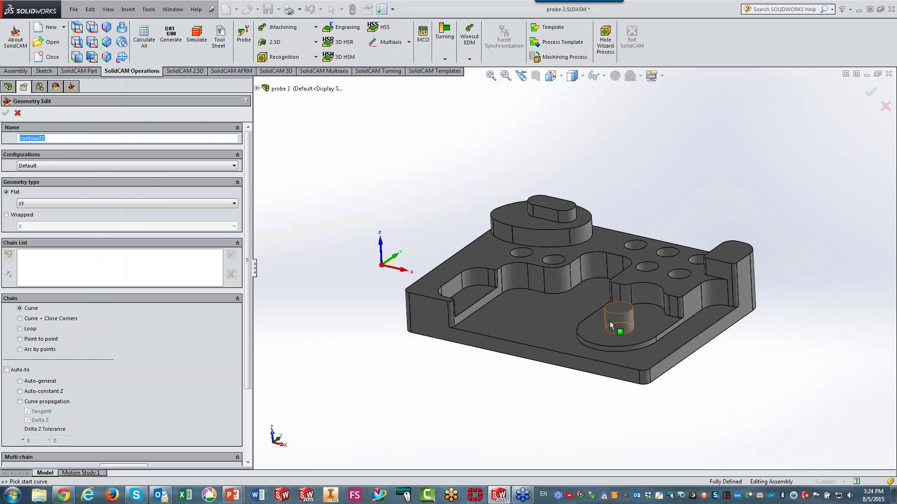
left_click(615, 316)
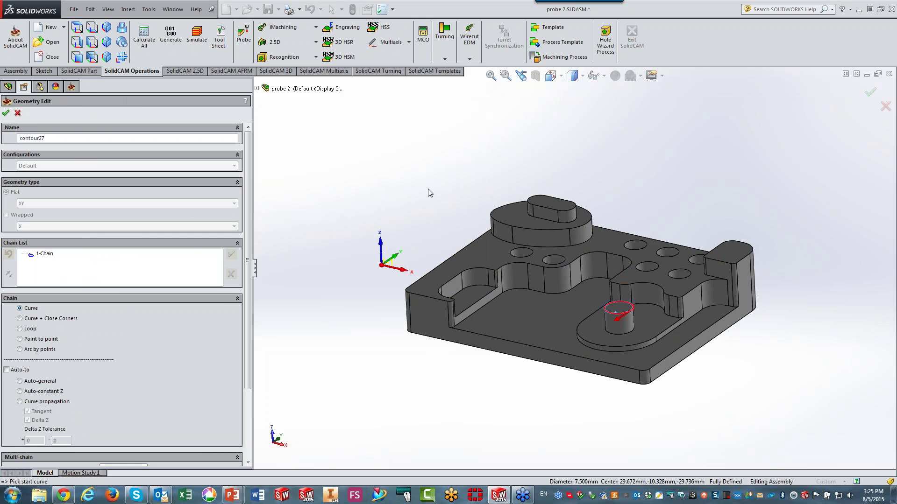
left_click(6, 113)
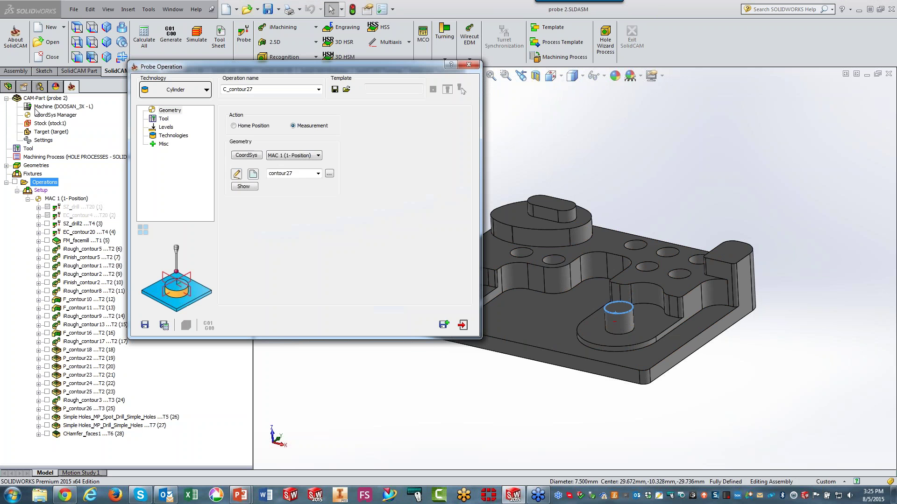
Assign tool 4, the 3 mm probe, to the cylinder measurement operation
left_click(163, 119)
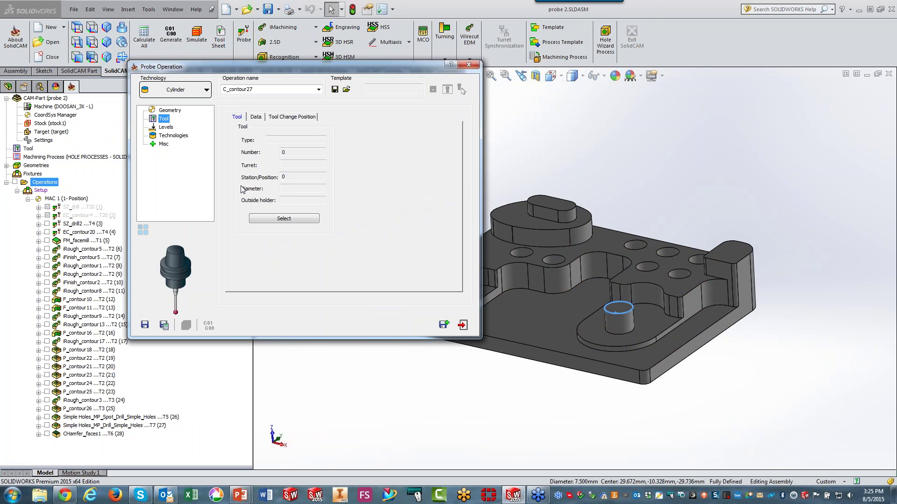
left_click(284, 218)
left_click(387, 185)
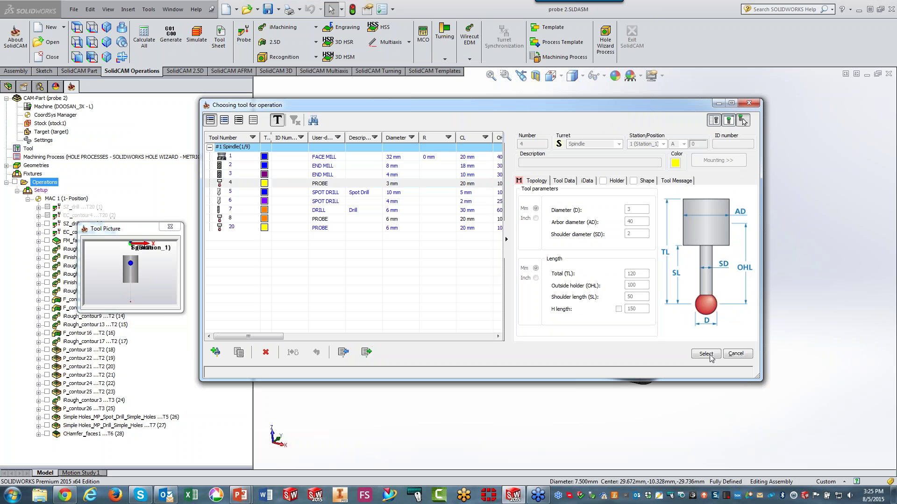
left_click(705, 354)
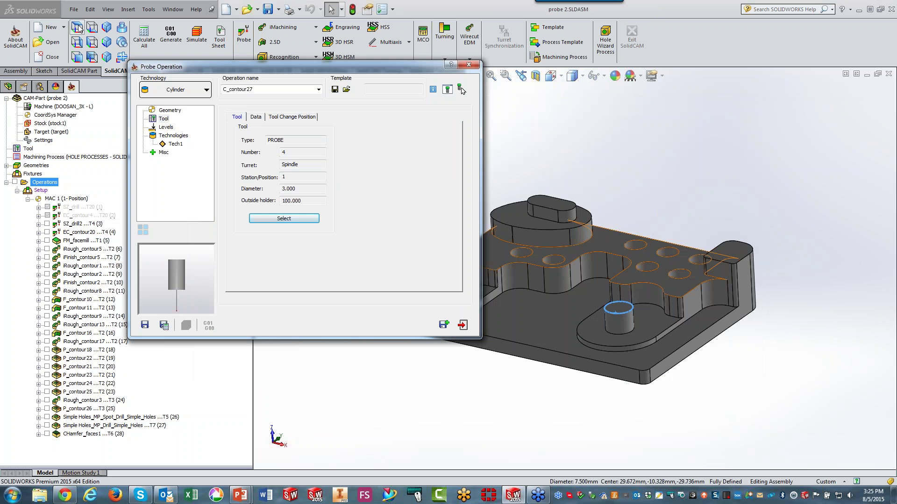
Preview the cylinder probe's touch path around the boss in a top view from the Tech1 tool path settings
left_click(78, 28)
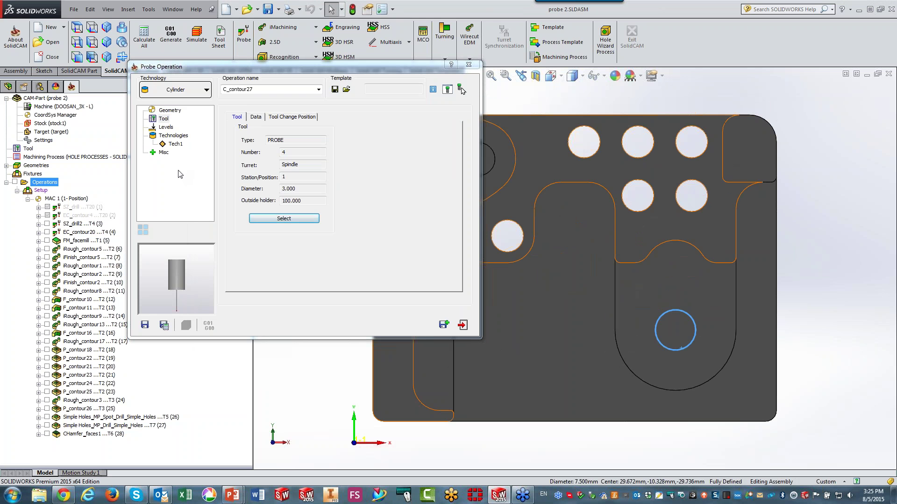
left_click(175, 144)
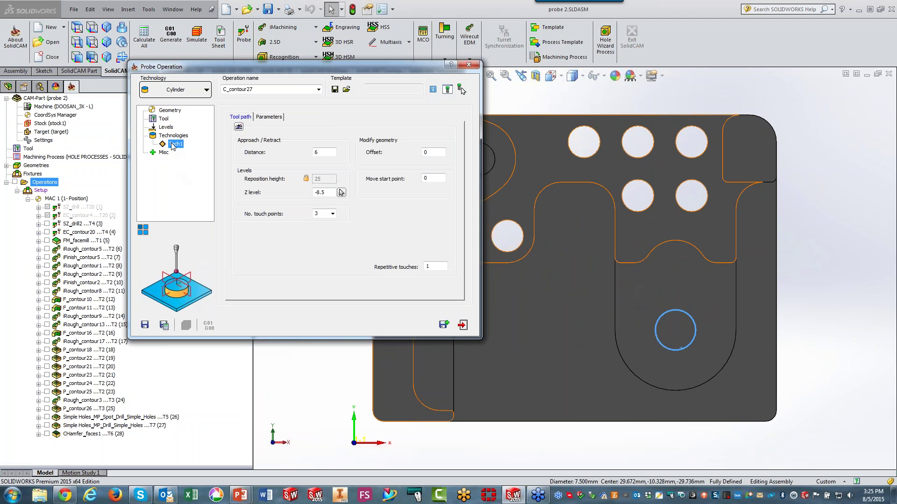
left_click(238, 127)
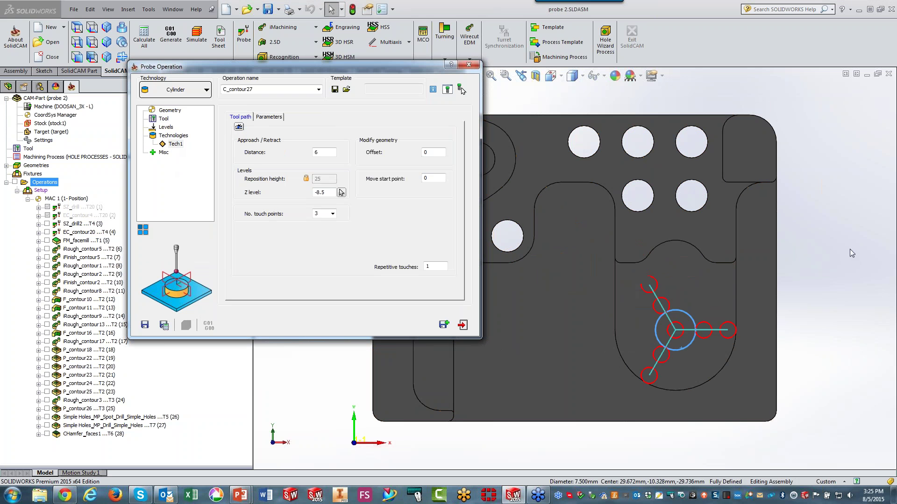
scroll(738, 374, "down", 2)
scroll(736, 383, "down", 2)
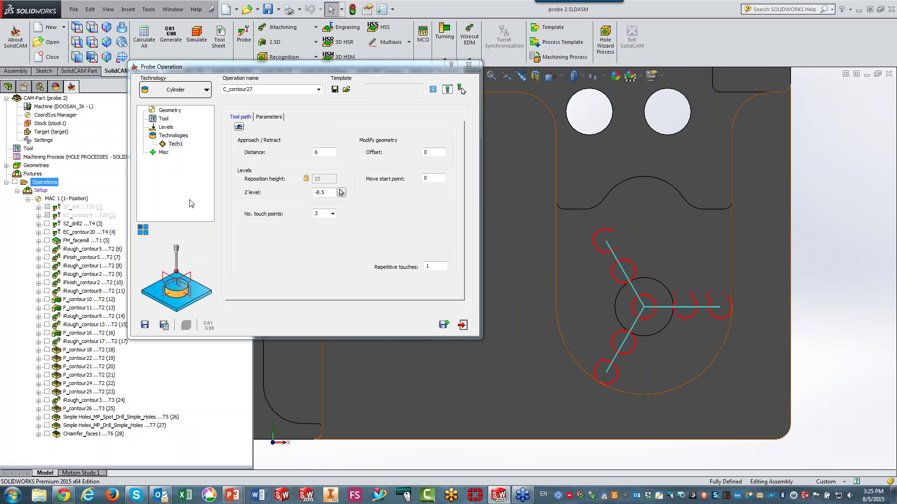
Set the approach/retract distance of the cylinder measurement to 8
left_click(324, 150)
left_click_drag(324, 150, 315, 154)
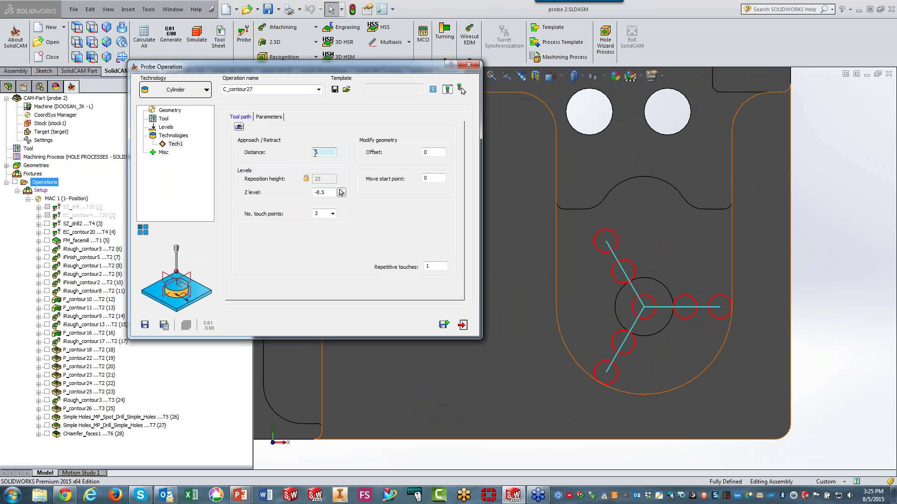
scroll(315, 155, "up", 5)
scroll(314, 154, "down", 3)
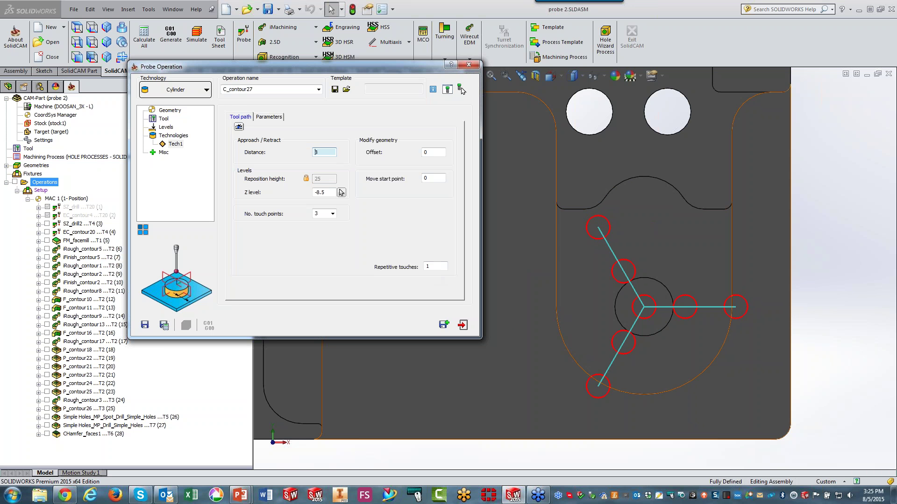
Shift the start point of the cylinder's touch points to 29 so the touches rotate around the boss
left_click(437, 177)
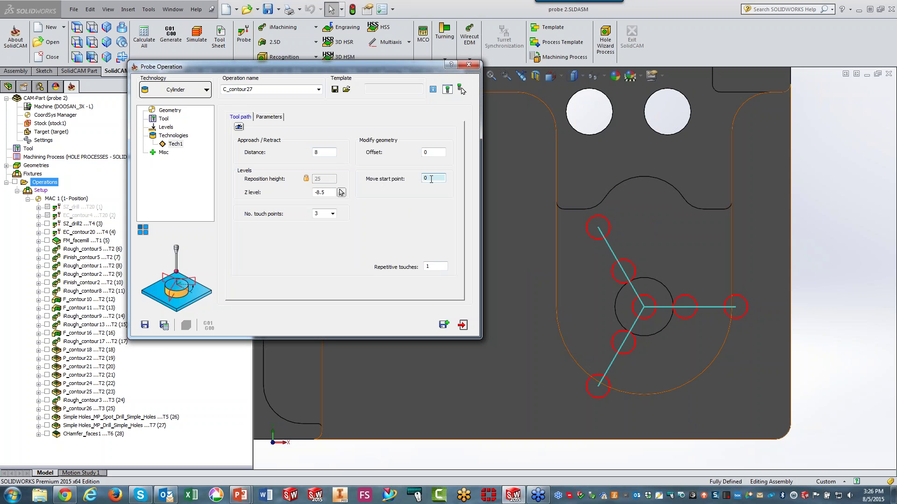
type("16")
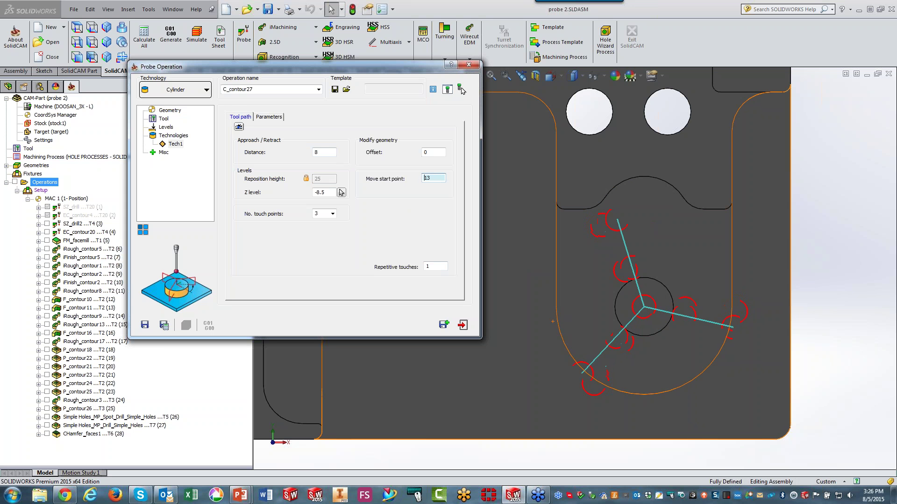
key("BackSpace")
key("BackSpace")
type("29")
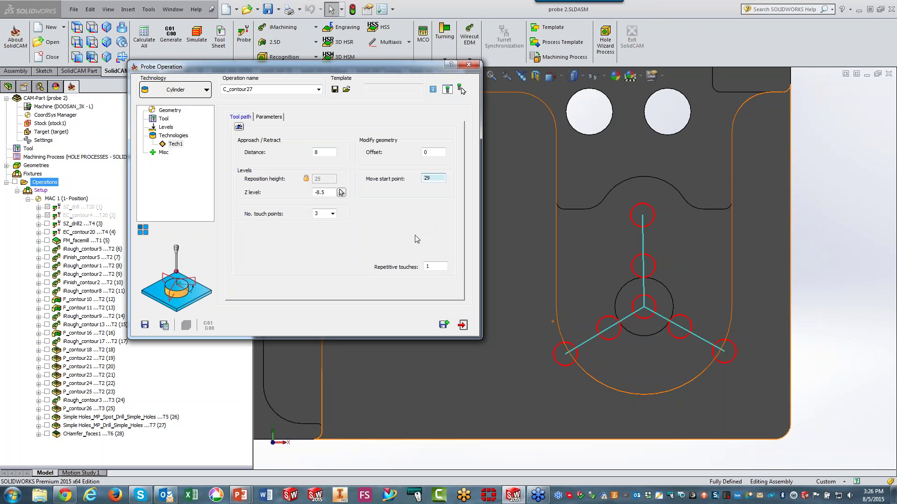
Try higher numbers of touch points on the cylinder and return to 3
left_click(318, 213)
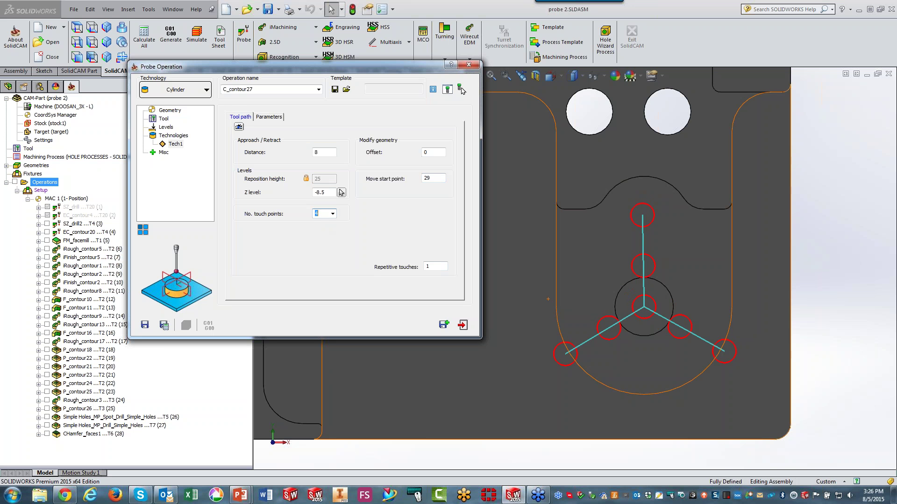
key("Down")
key("Down")
key("Down")
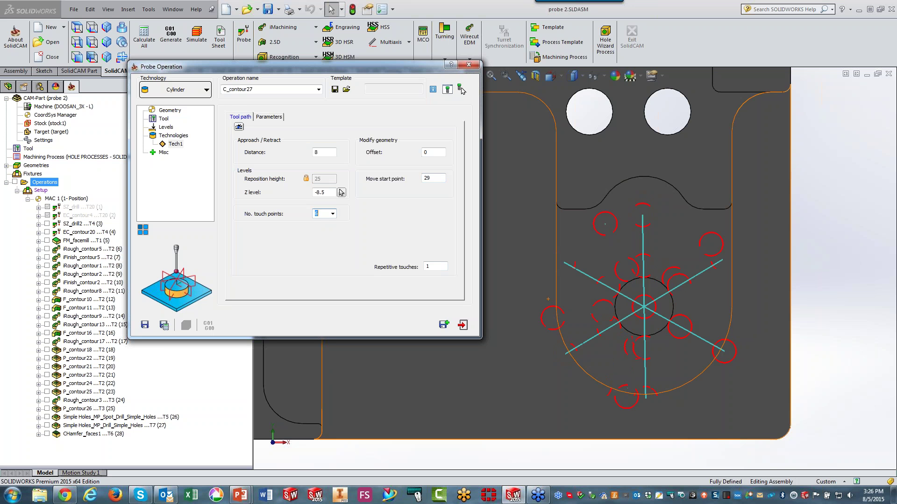
key("Up")
key("Up")
key("Up")
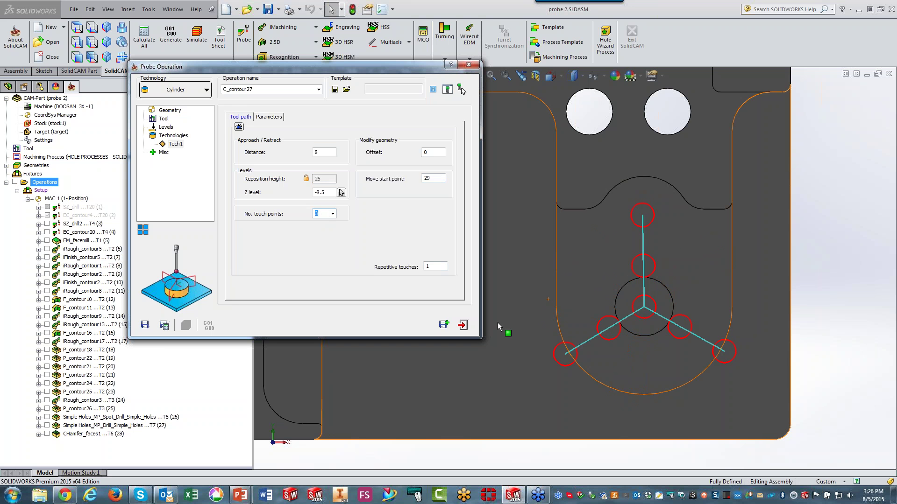
Lower the cylinder measurement's Z level to -11.5 and check the touch positions on the boss from an angled view
left_click(439, 446)
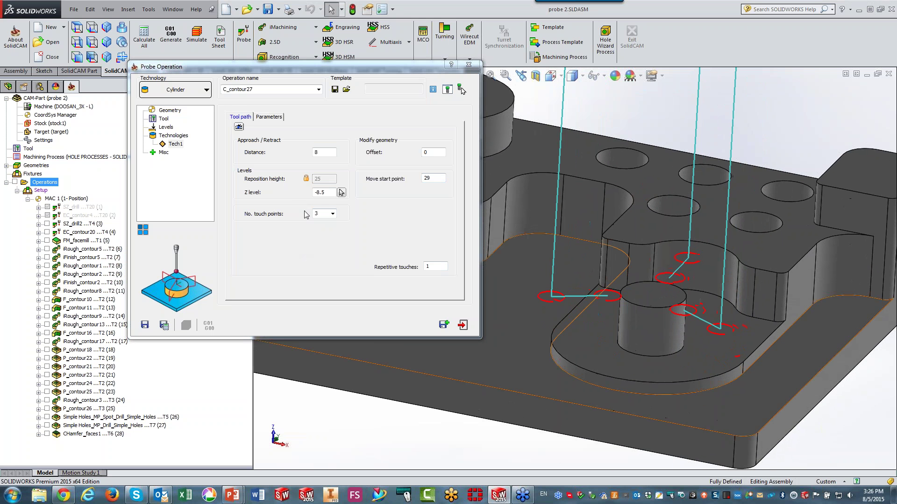
left_click(329, 191)
scroll(329, 191, "down", 3)
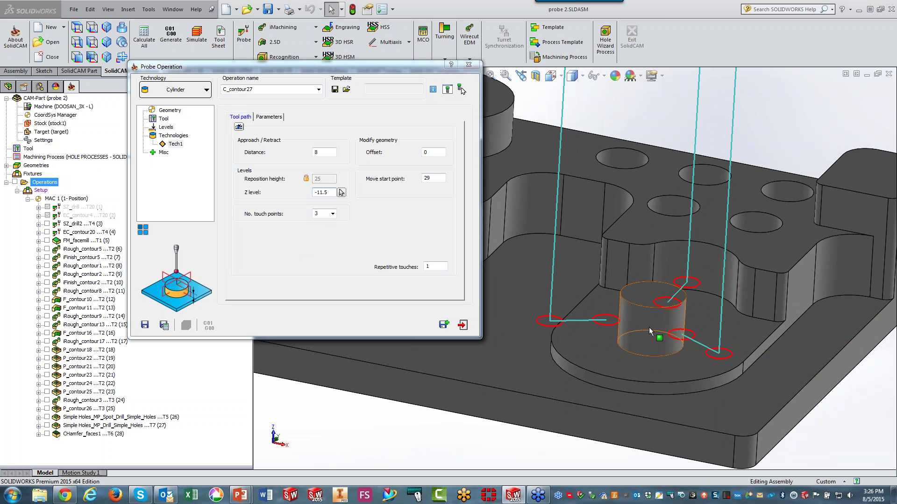
mouse_move(649, 328)
middle_mouse_down()
mouse_move(662, 316)
mouse_move(654, 327)
middle_mouse_up()
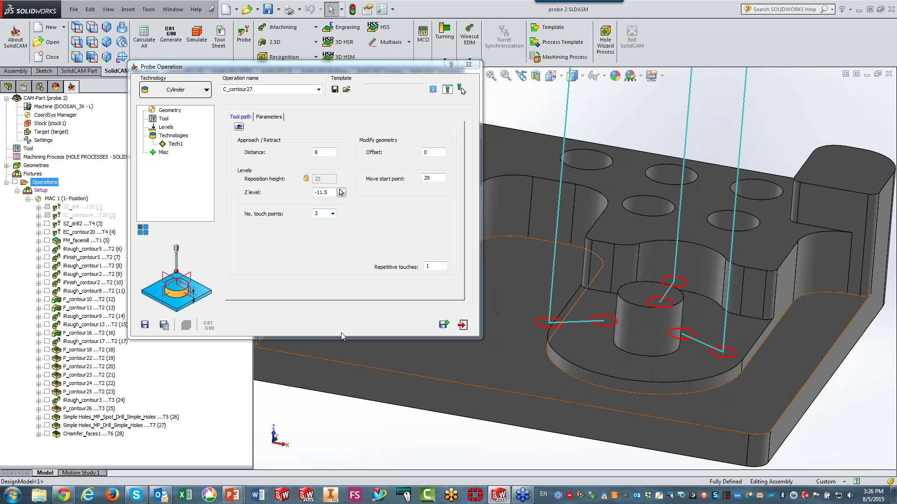
Save and calculate the cylinder probe operation, and create a copy of it
left_click(164, 325)
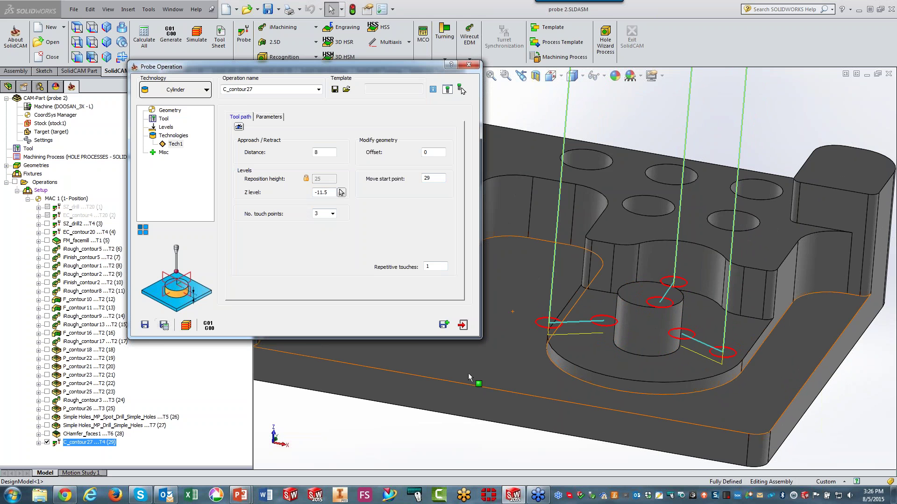
mouse_move(553, 366)
middle_mouse_down()
mouse_move(580, 305)
mouse_move(571, 367)
middle_mouse_up()
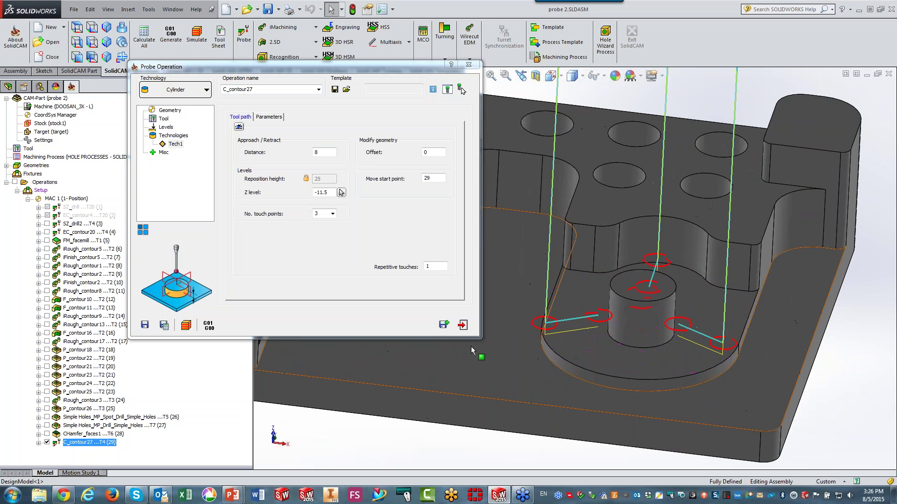
left_click(444, 325)
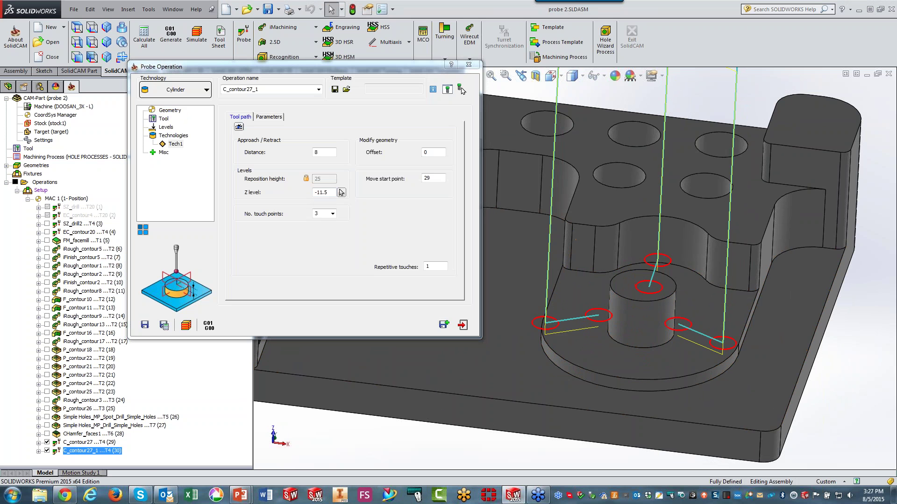
key("f")
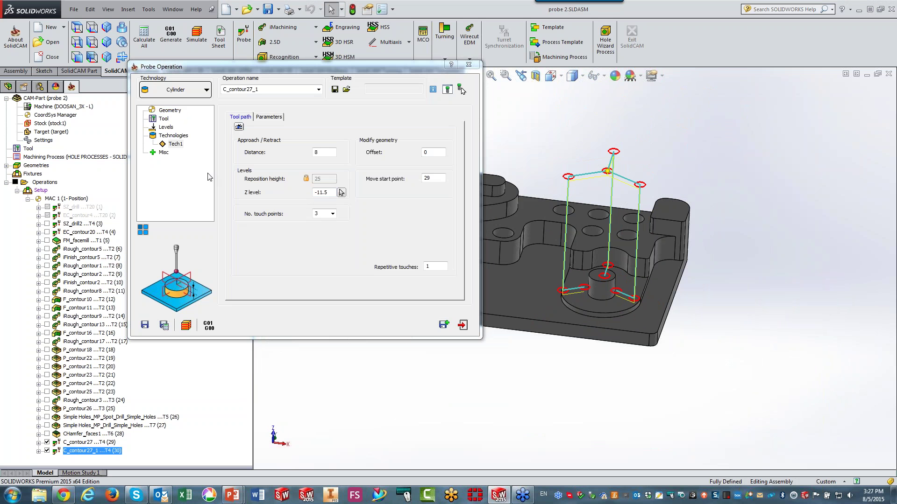
Review the copied operation's measurement parameters and tolerances, and change its technology to Boss
left_click(176, 145)
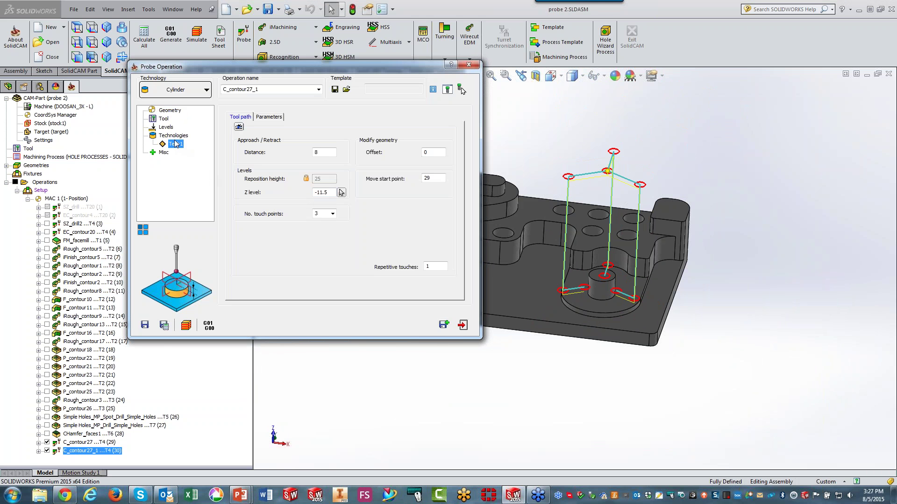
left_click(269, 118)
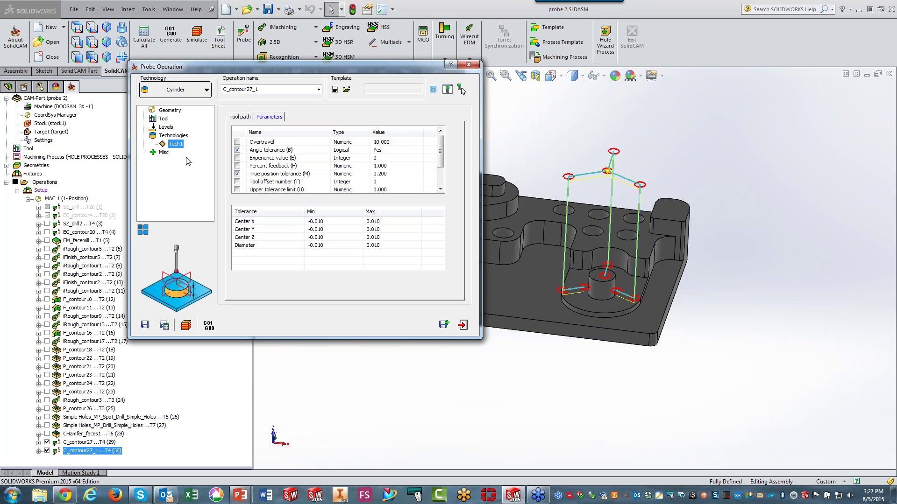
left_click(164, 110)
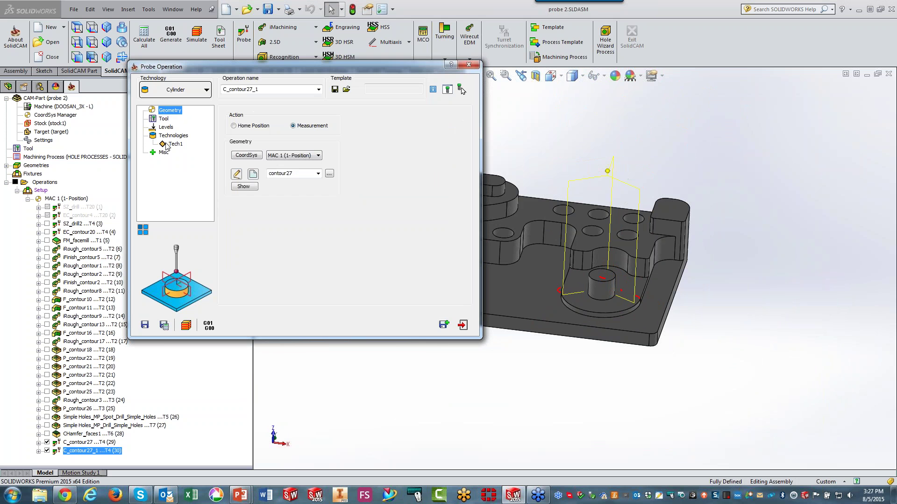
left_click(182, 94)
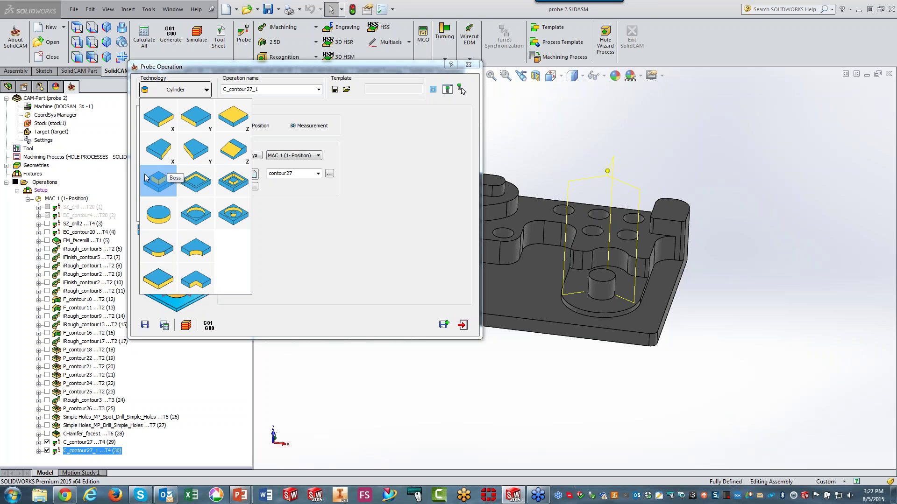
left_click(160, 179)
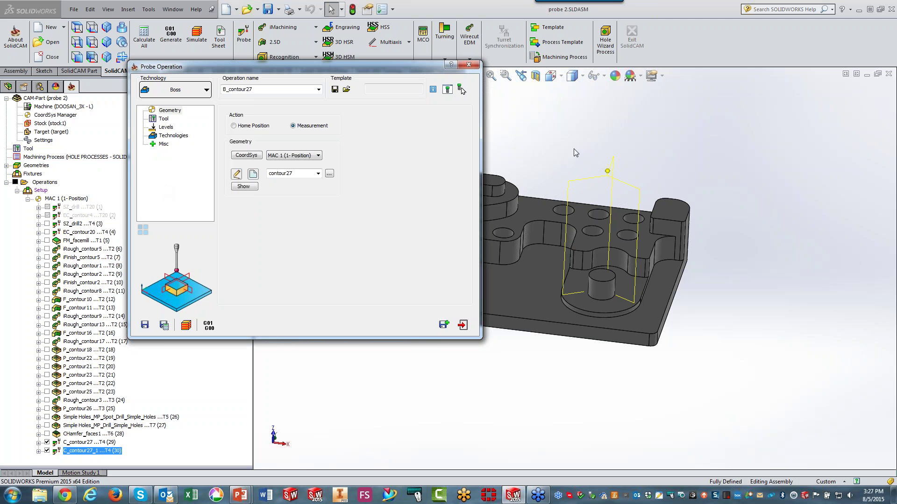
Define a new boss geometry as a propagated curve chain around the bottom outer edge of the part's base
left_click(253, 175)
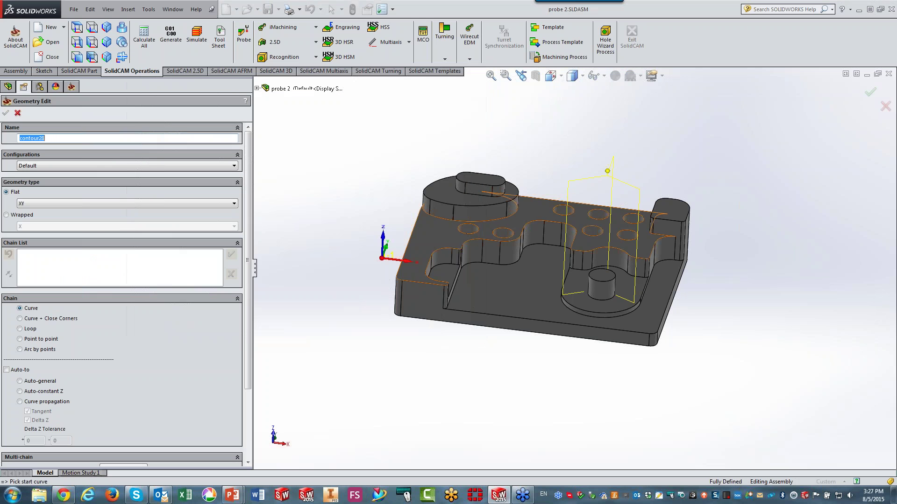
left_click(635, 346)
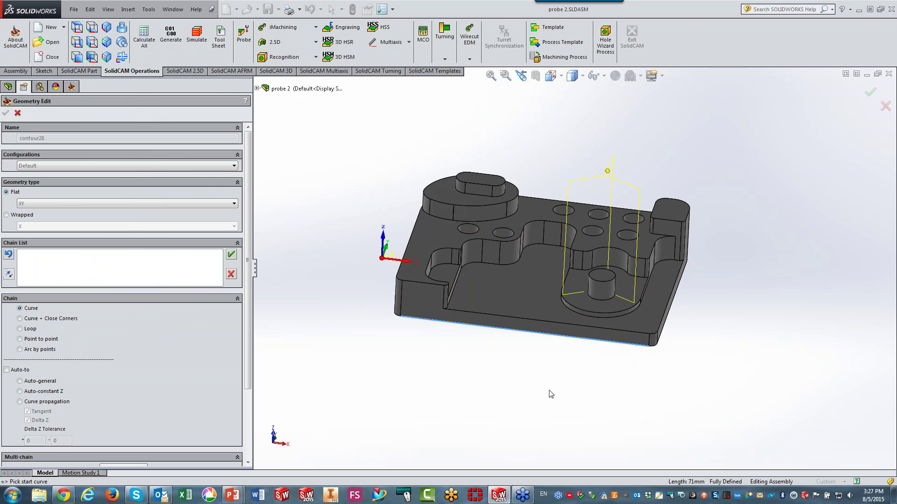
left_click(20, 401)
left_click(232, 254)
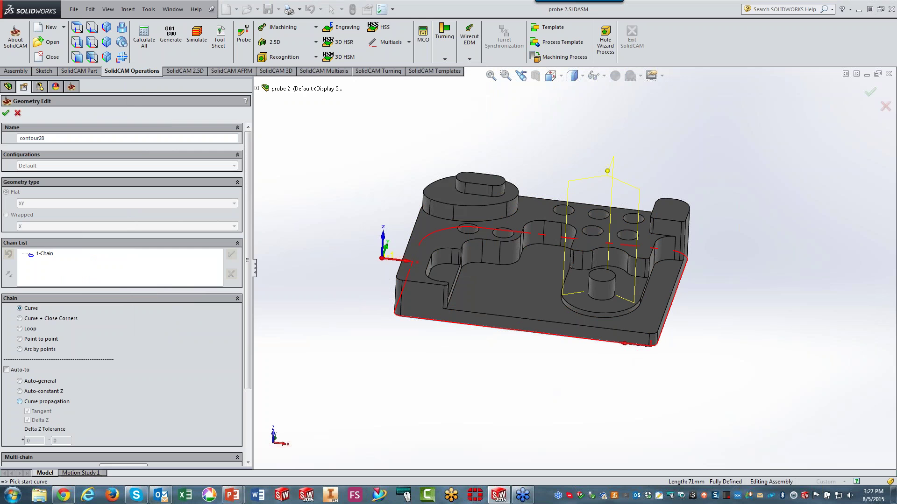
left_click(4, 114)
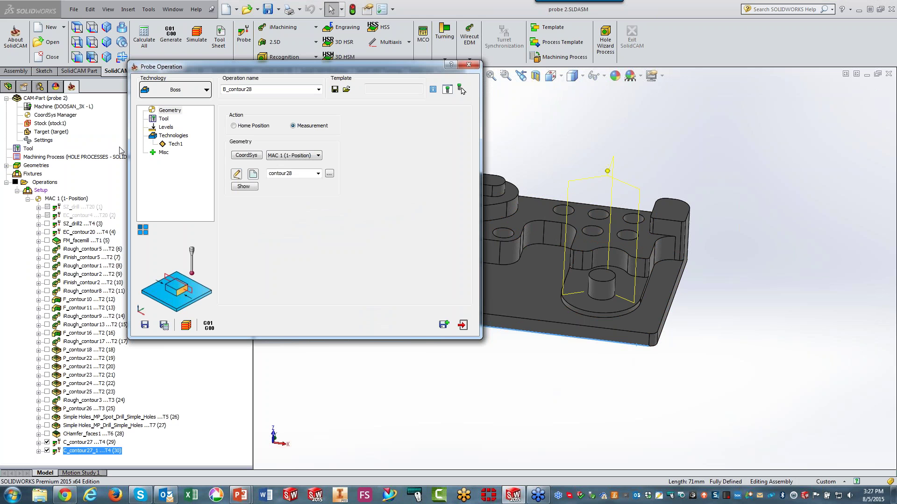
Hide the tool paths of both cylinder probe operations and check the boss operation's tool and levels
left_click(47, 442)
left_click(46, 451)
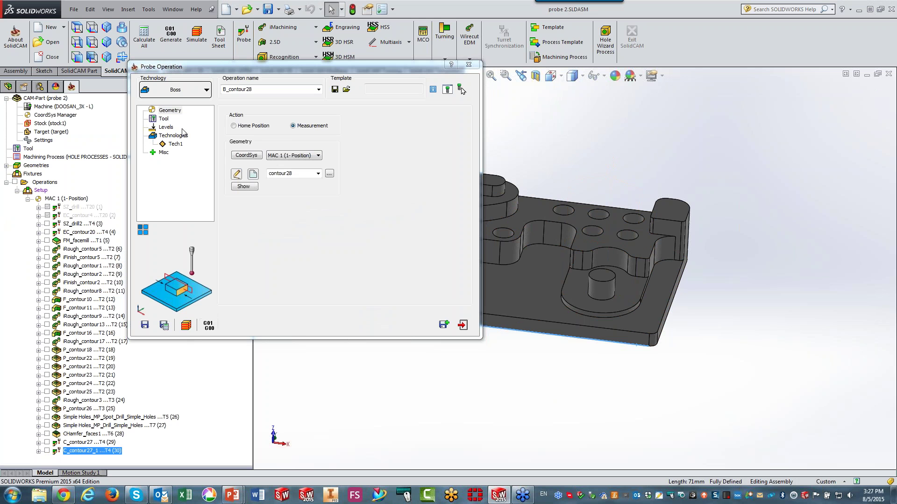
left_click(165, 120)
left_click(168, 128)
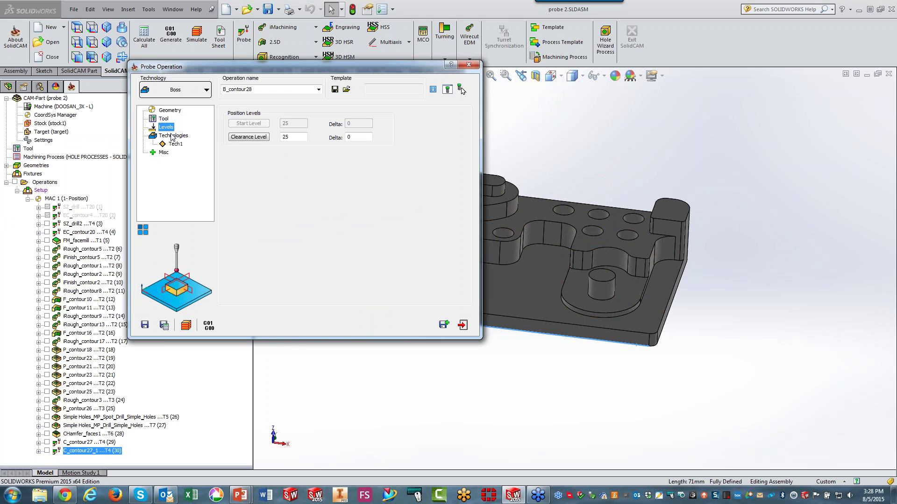
Set the boss measurement to run along the X axis and preview its touch path
left_click(174, 145)
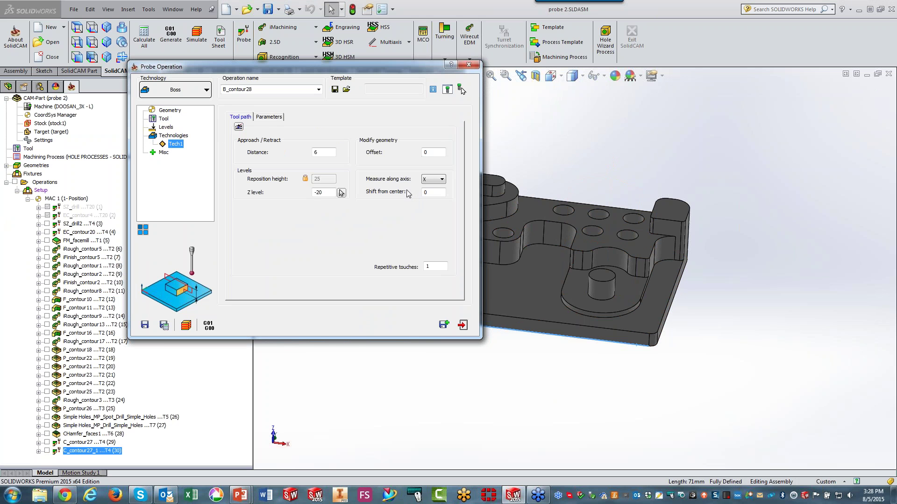
left_click(433, 179)
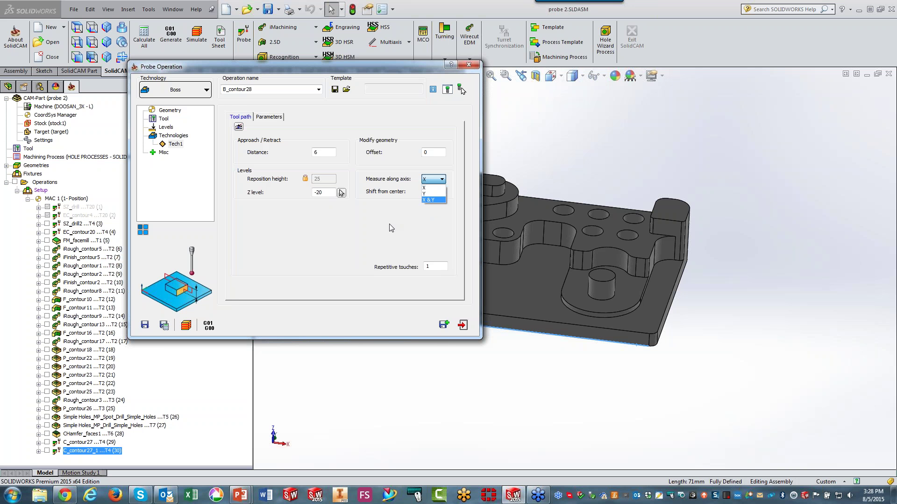
left_click(424, 188)
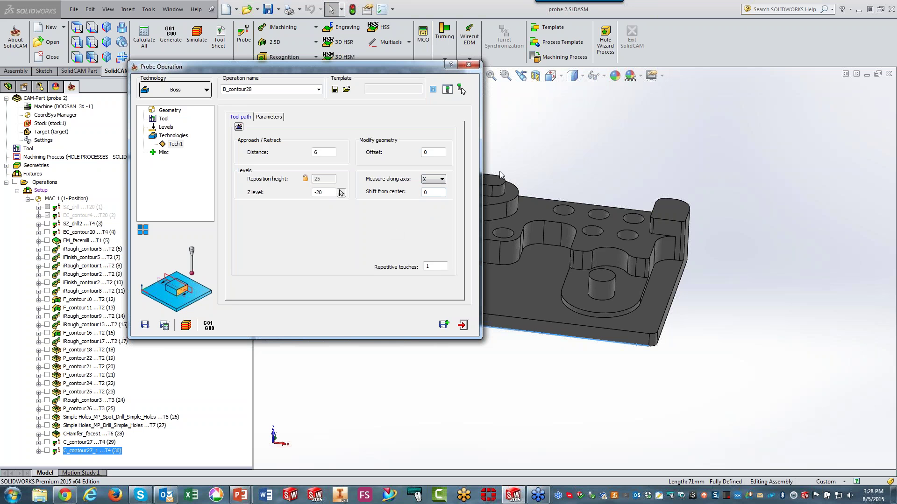
left_click(239, 127)
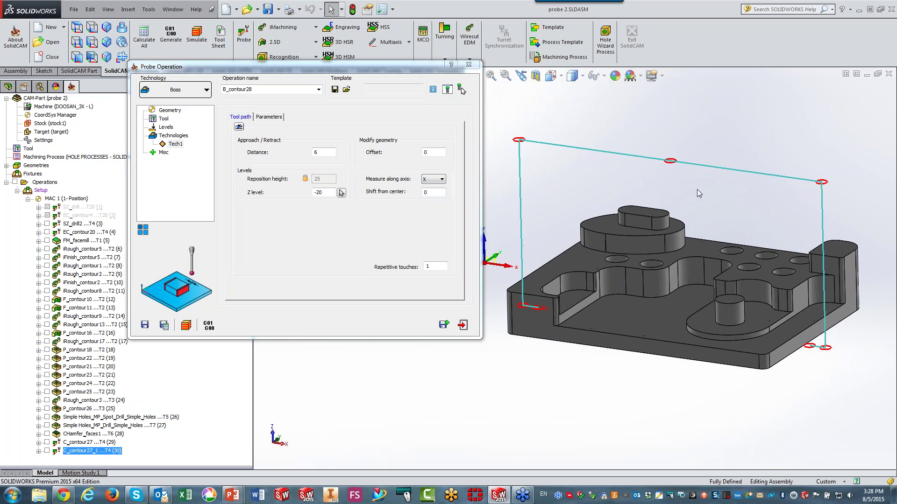
Raise the Z level of the boss measurement along X to -18
left_click(323, 193)
double_click(325, 193)
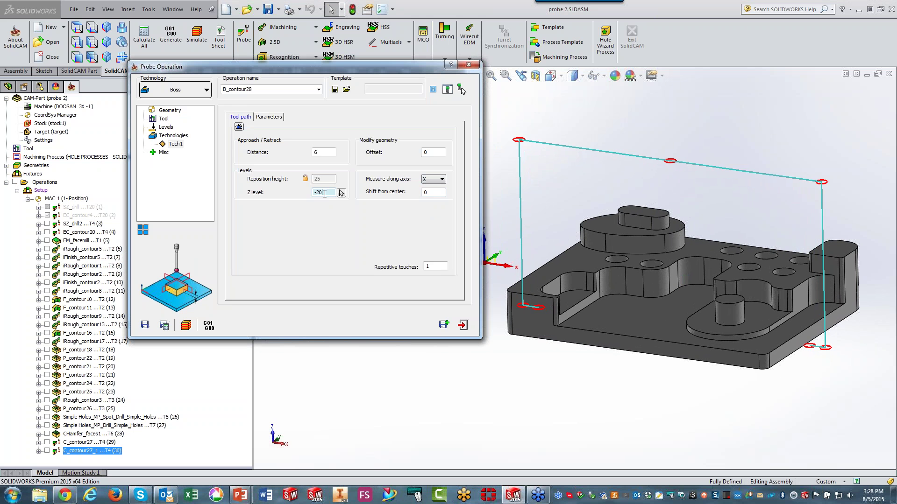
scroll(325, 193, "up", 4)
scroll(324, 192, "down", 1)
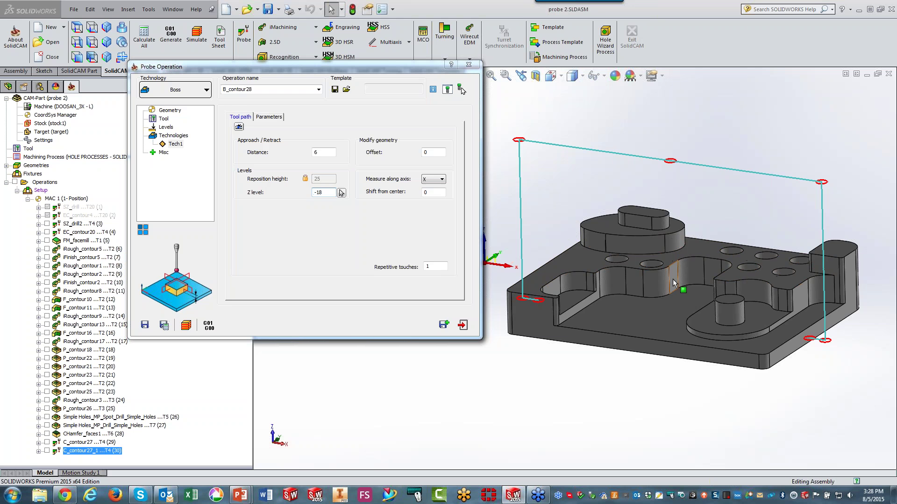
mouse_move(674, 283)
middle_mouse_down()
mouse_move(675, 256)
mouse_move(668, 273)
middle_mouse_up()
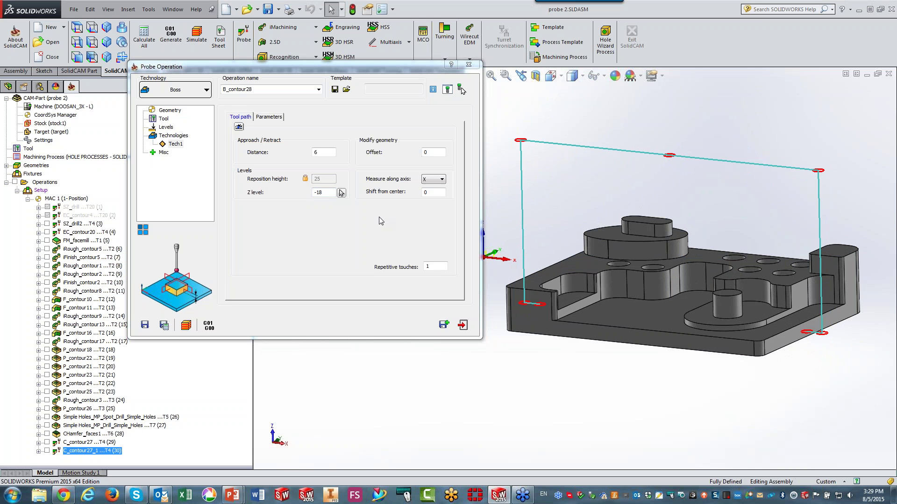
Add a second technology to the boss operation and set it to measure along the Y axis
left_click(173, 135)
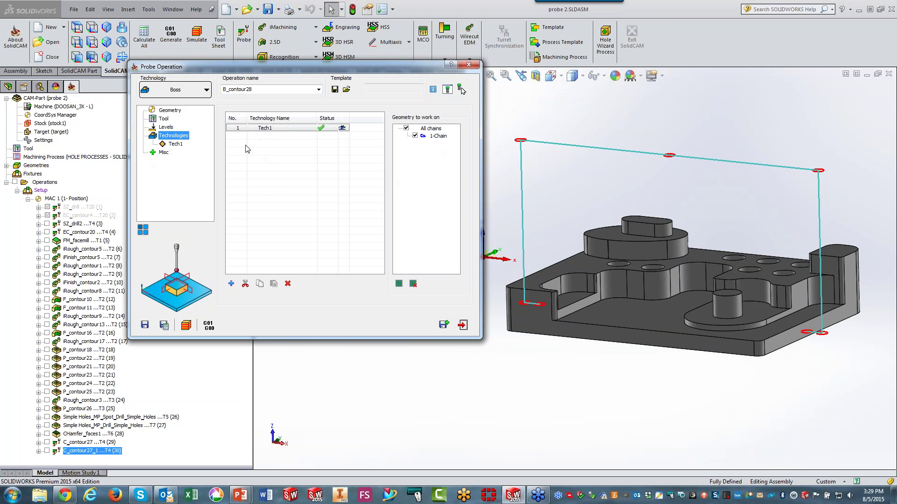
right_click(264, 133)
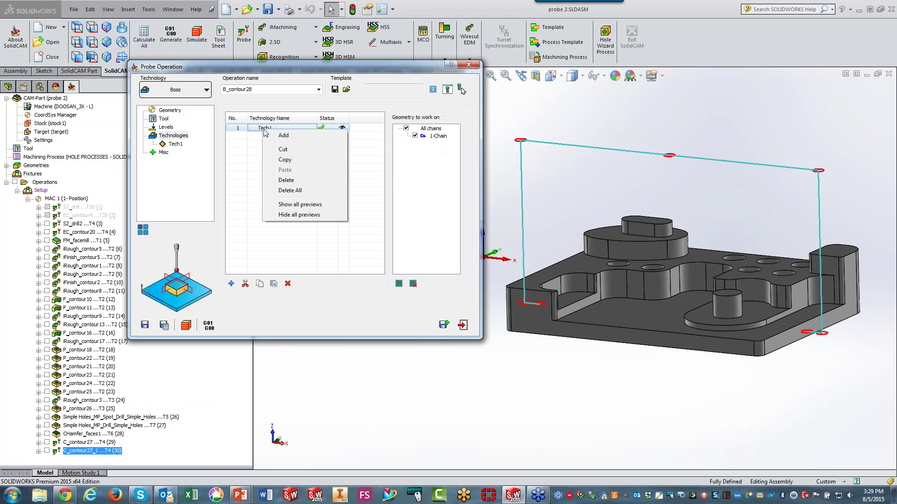
left_click(279, 135)
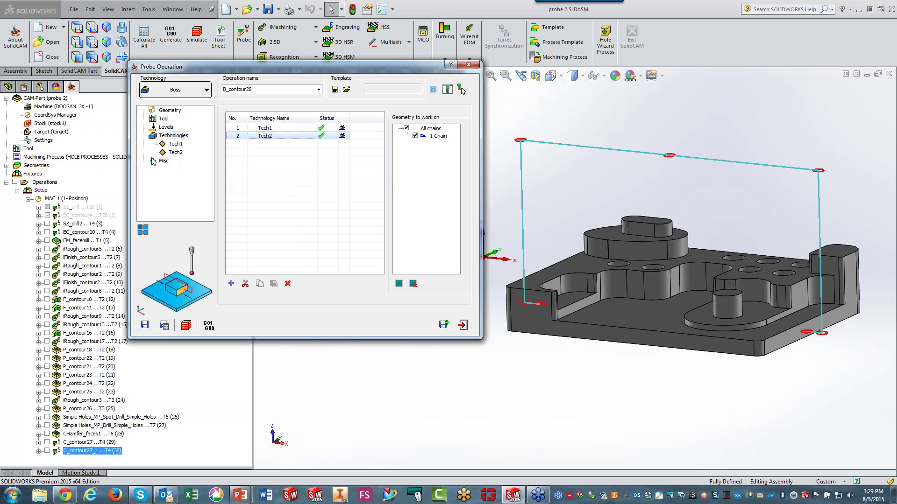
left_click(175, 153)
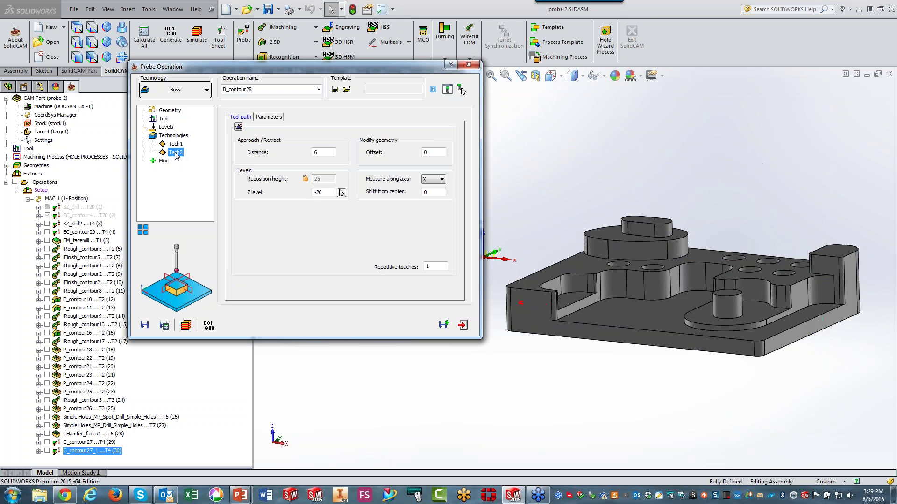
left_click(436, 181)
left_click(433, 194)
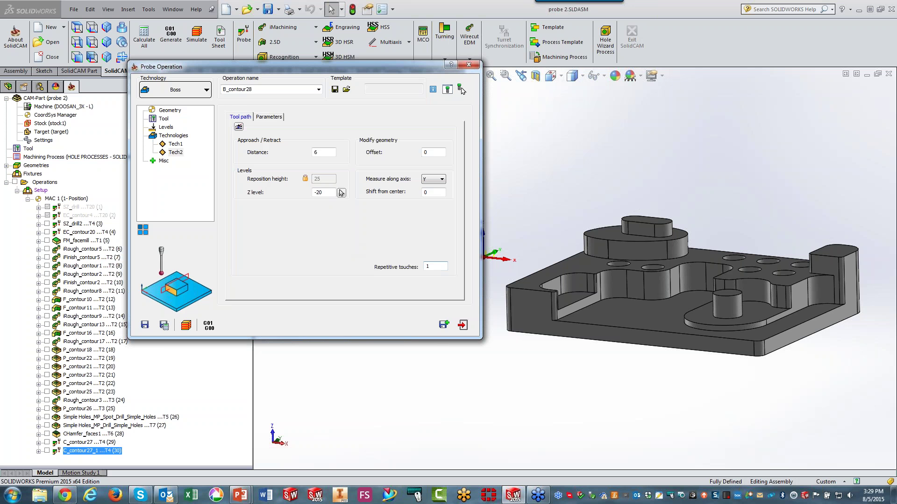
Preview the second technology's touch path, set its Z level to -18, and save and calculate the boss operation
left_click(323, 191)
left_click(238, 127)
left_click(326, 192)
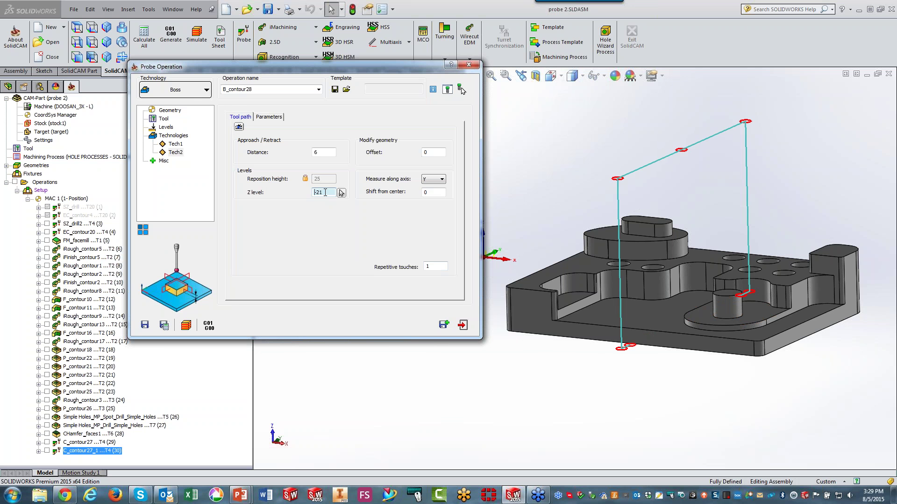
key("Up")
key("Up")
key("Up")
left_click(170, 330)
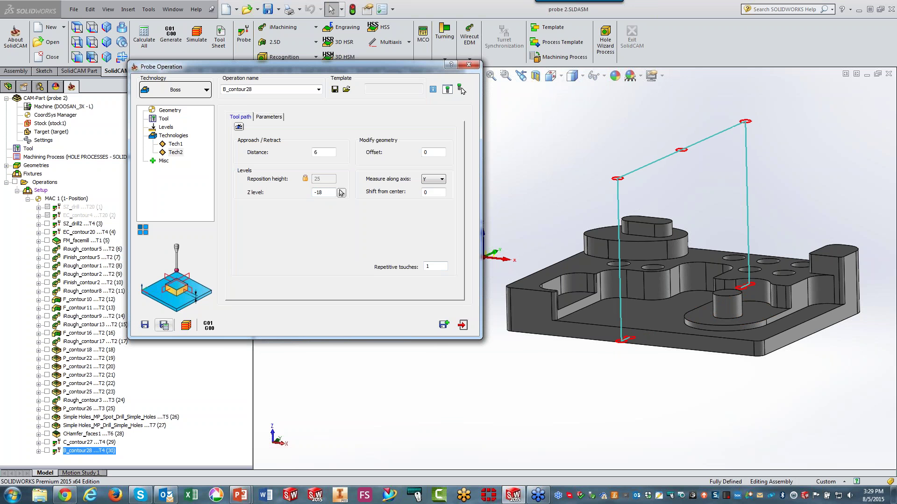
Simulate the cylinder and boss probe operations together in SolidVerify, and exit the simulation and the operation
left_click(186, 326)
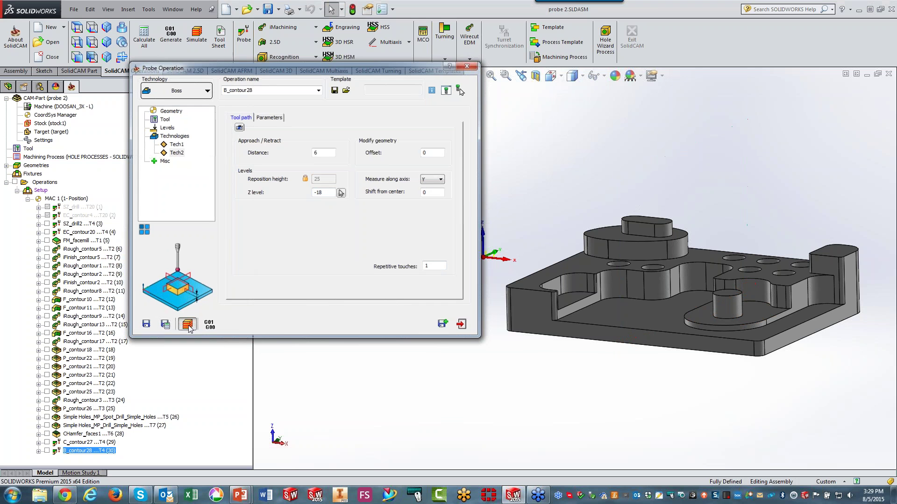
left_click(72, 443)
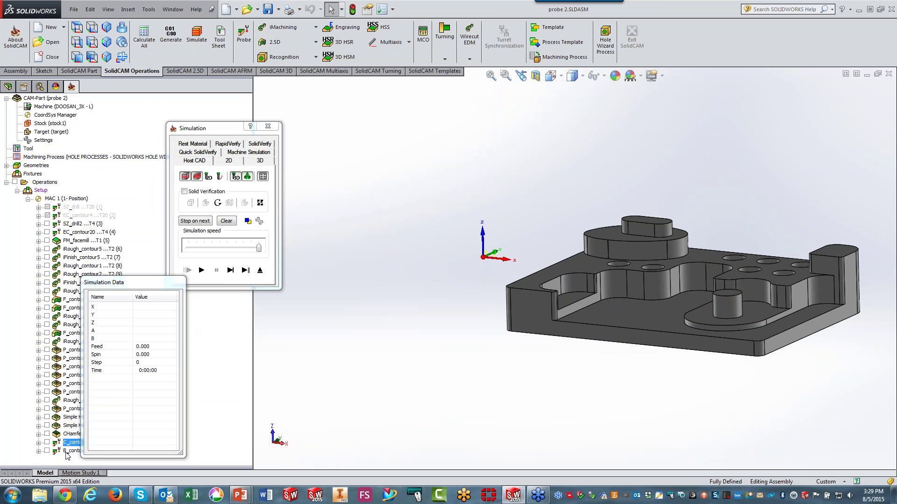
left_click(68, 451, "ctrl")
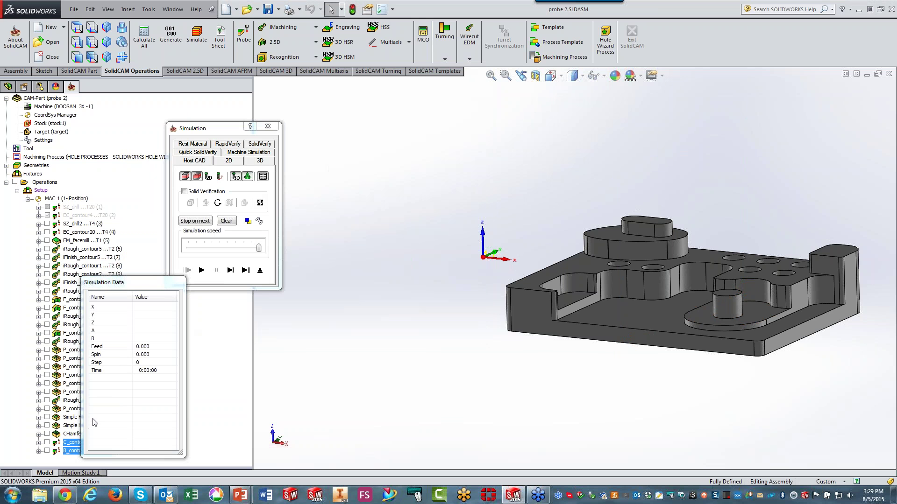
left_click(263, 145)
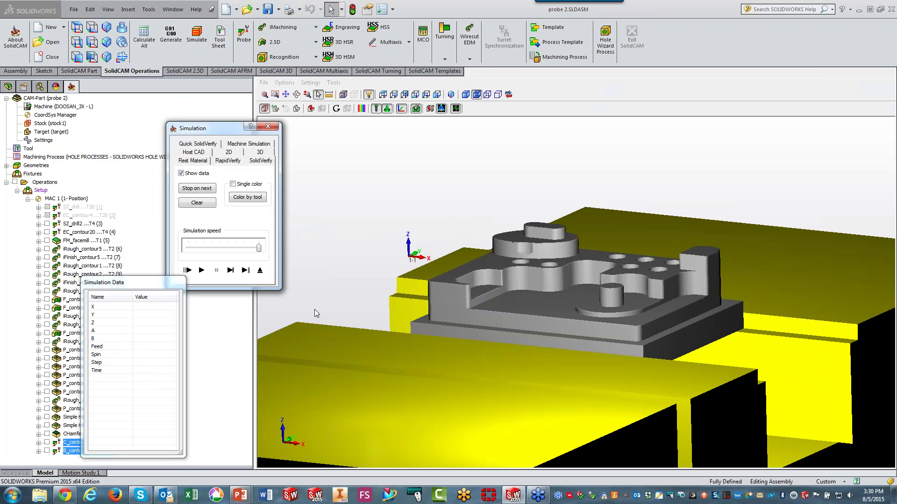
left_click(202, 270)
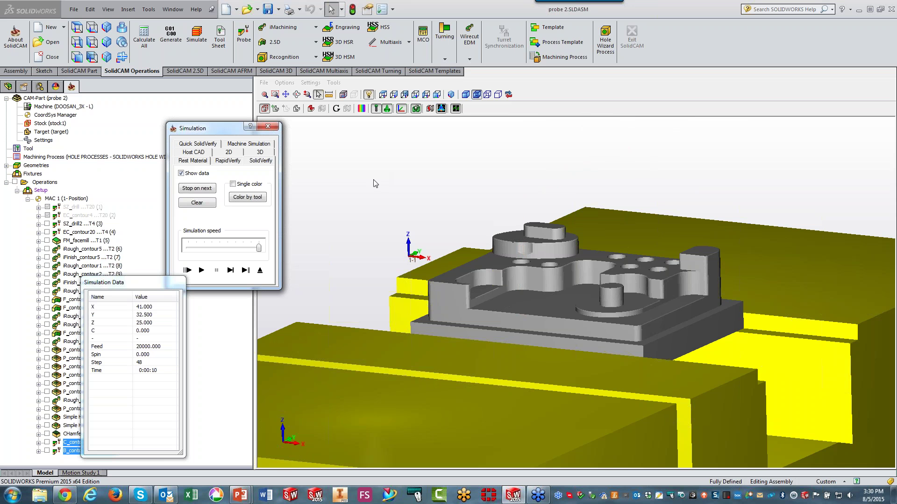
left_click(260, 270)
left_click(463, 325)
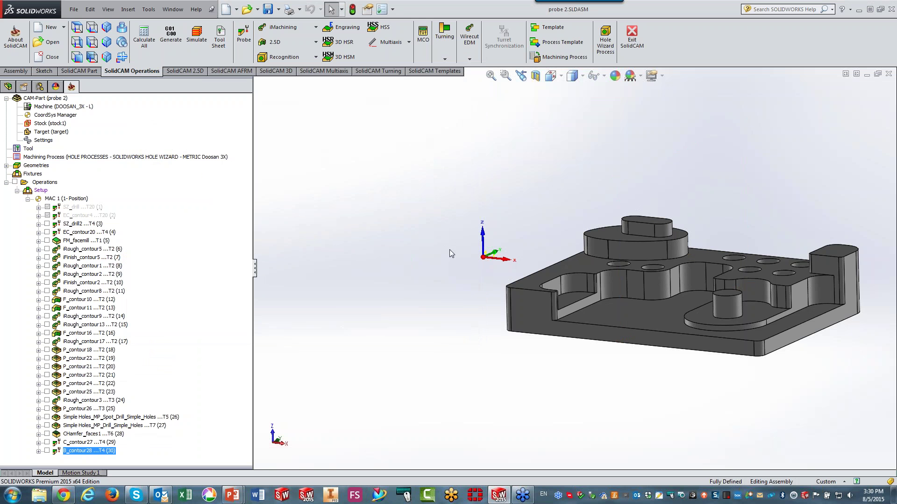
Open the CAM part TOOLBOX PART1-10.prz and inspect the plate around its coordinate origin
left_click(47, 42)
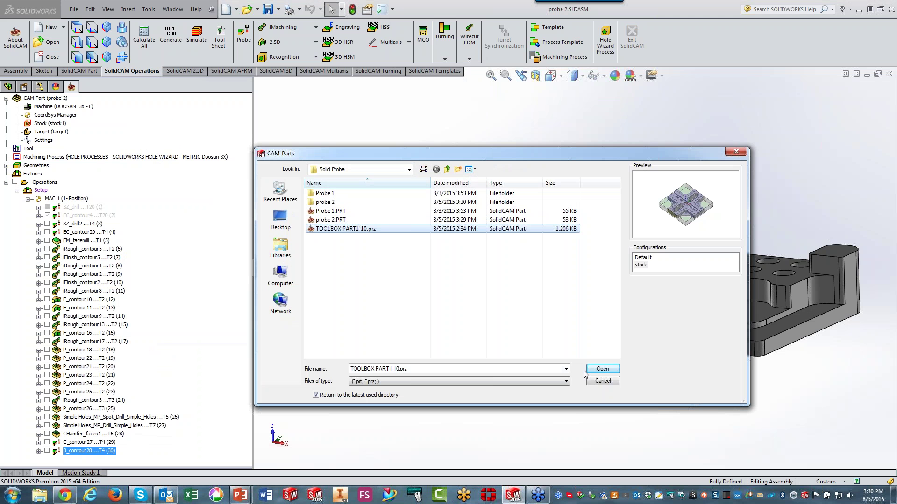
left_click(610, 370)
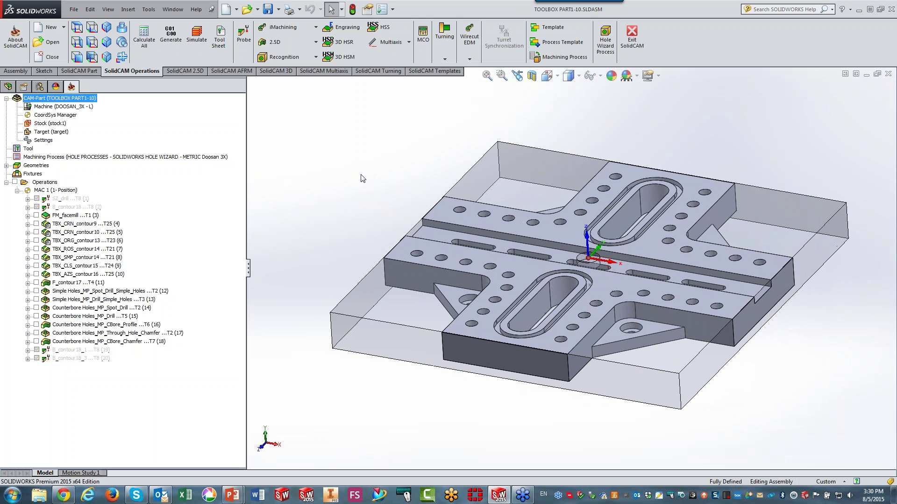
left_click(80, 26)
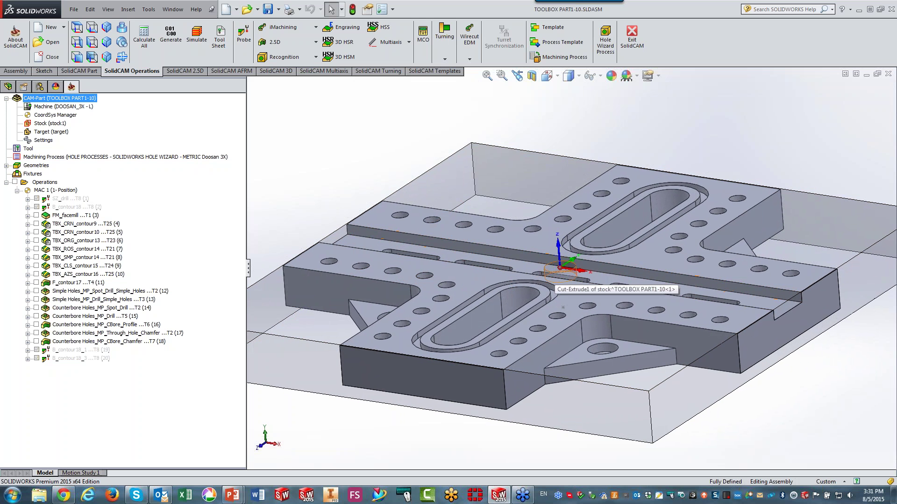
scroll(556, 283, "down", 5)
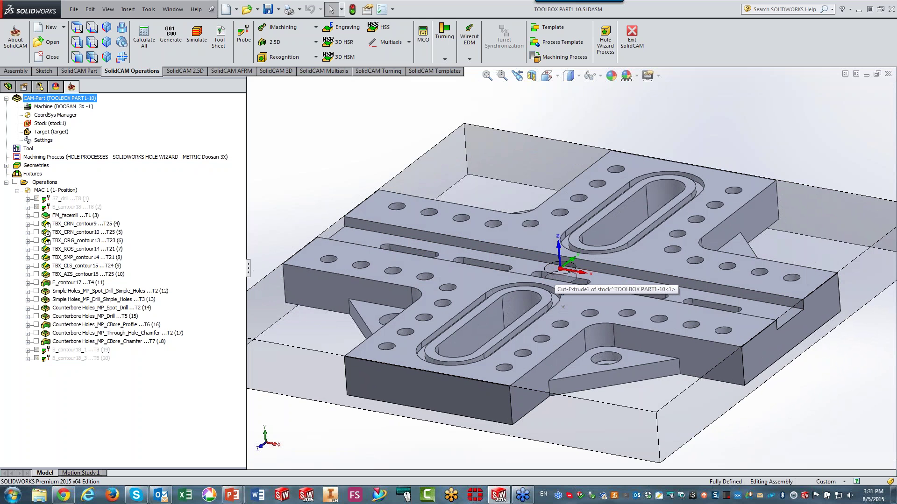
scroll(569, 268, "down", 2)
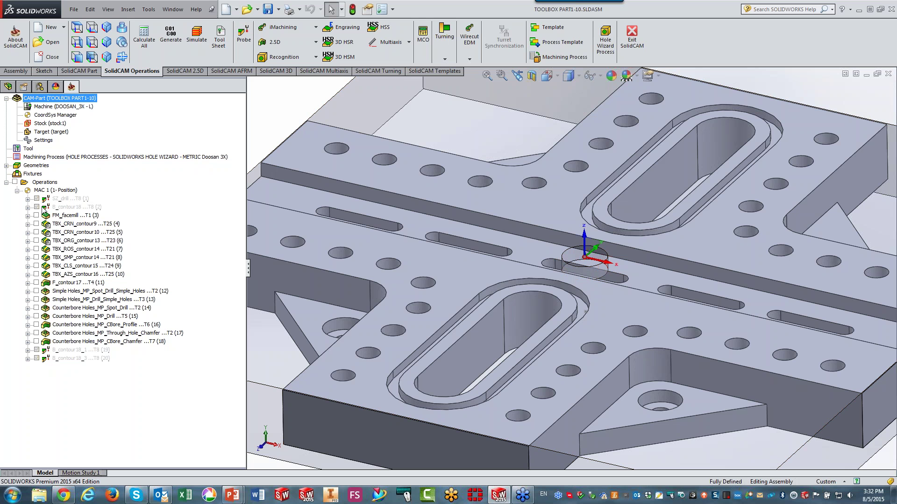
Start a Single point Z home-position probe after B_contour18, with a new point on the stock's top face at about X -12, Y 8
left_click(53, 207)
left_click(250, 42)
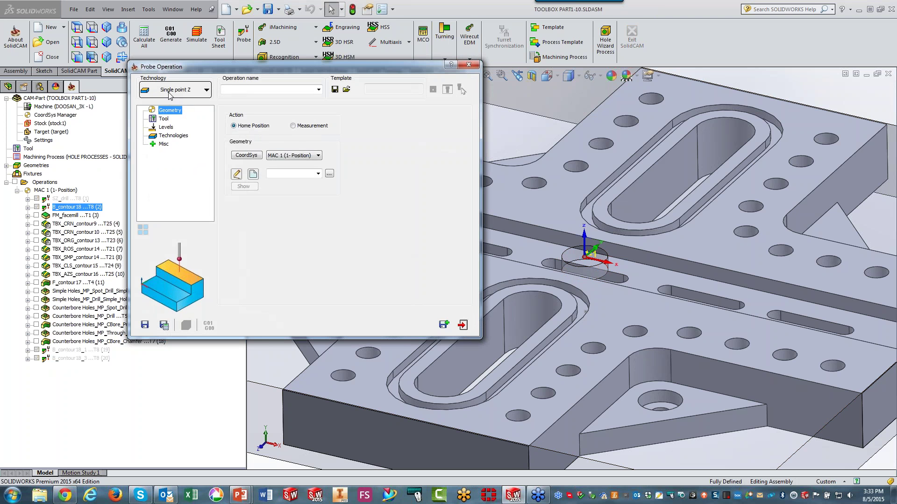
left_click(78, 27)
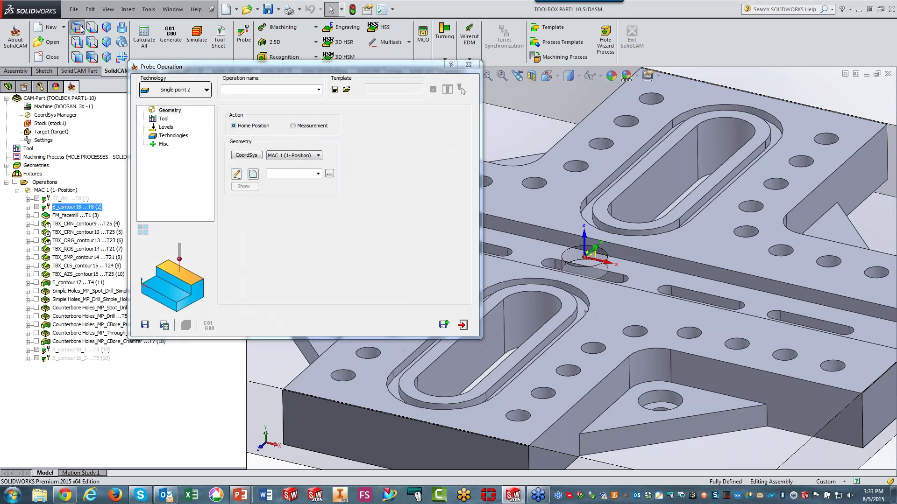
left_click(252, 174)
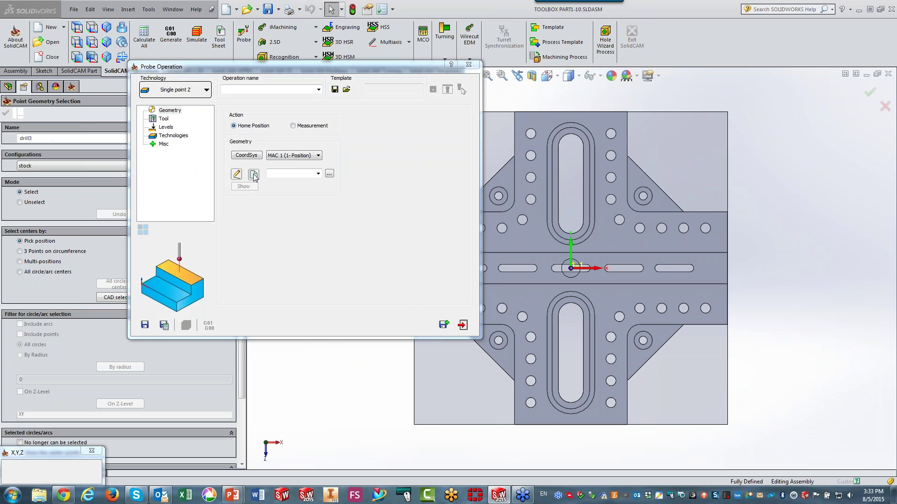
scroll(596, 321, "down", 4)
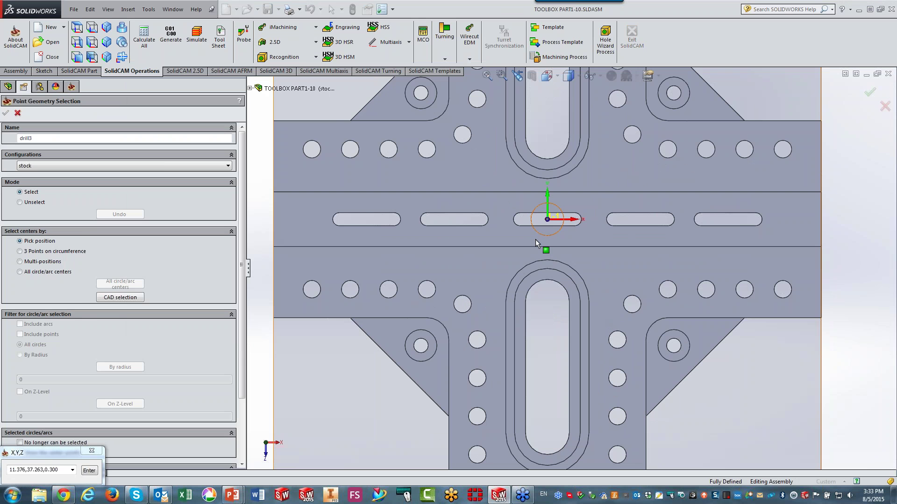
left_click(520, 201)
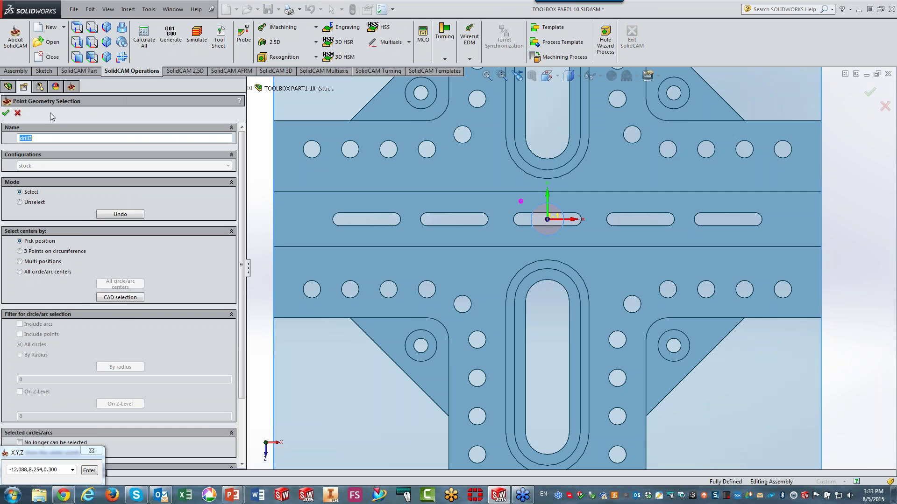
left_click(7, 113)
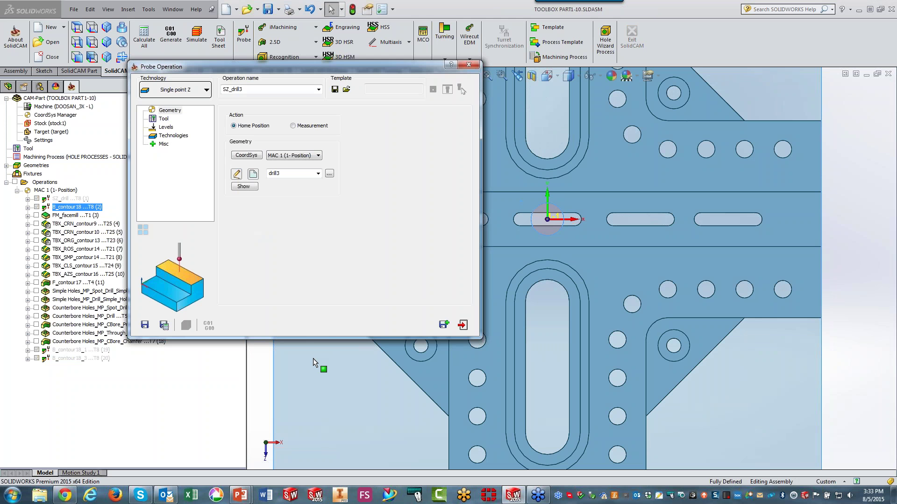
Assign the 3 mm probe, tool number 8, to the Single point Z operation
left_click(162, 118)
left_click(283, 218)
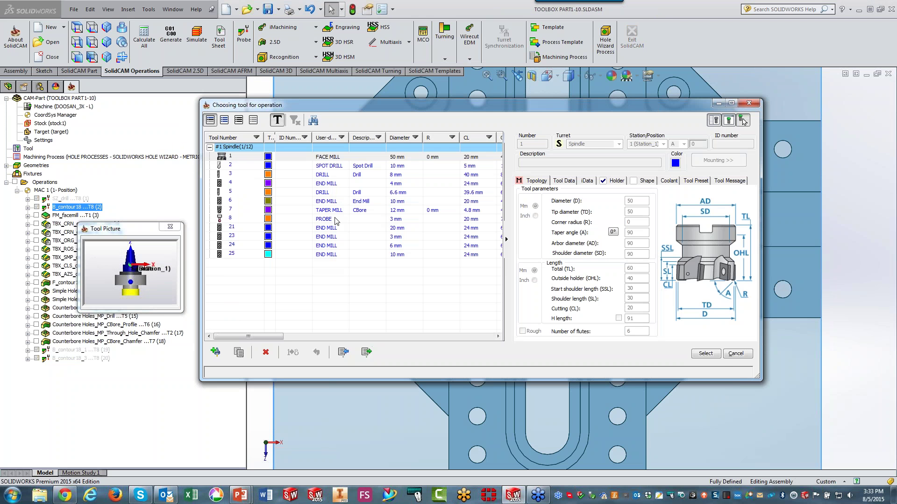
left_click(334, 218)
left_click(705, 353)
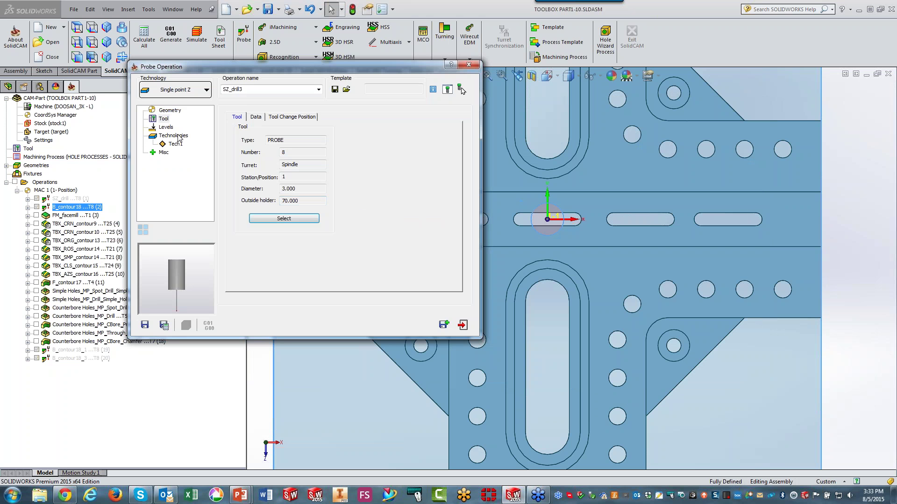
Set the probe's Z level to 0.3 from the stock's top face, save and calculate the operation, and hide its tool path
left_click(173, 146)
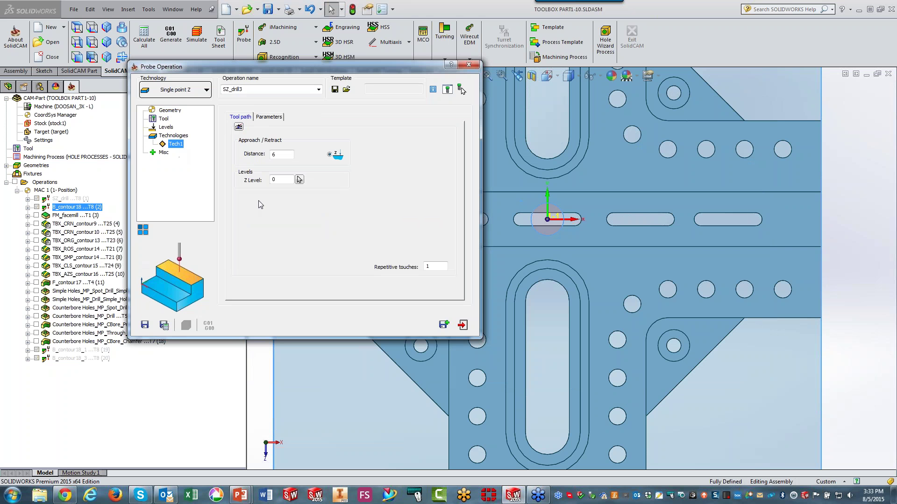
left_click(298, 180)
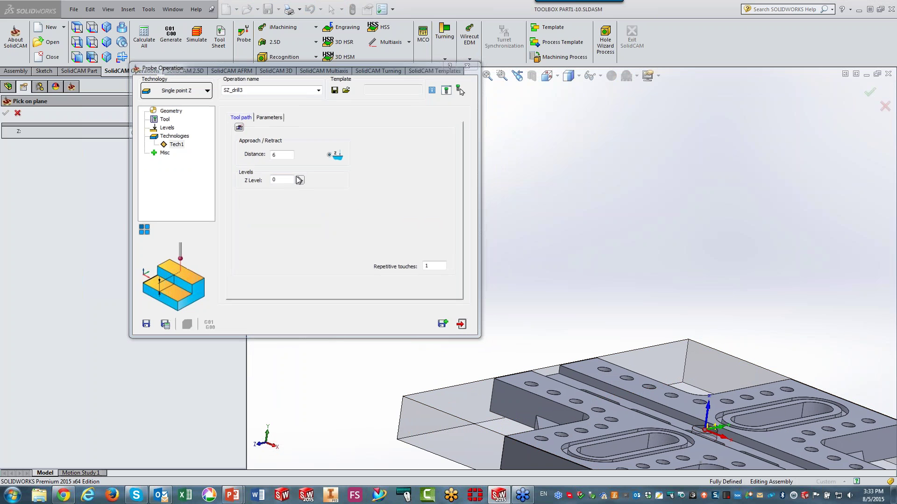
left_click(479, 392)
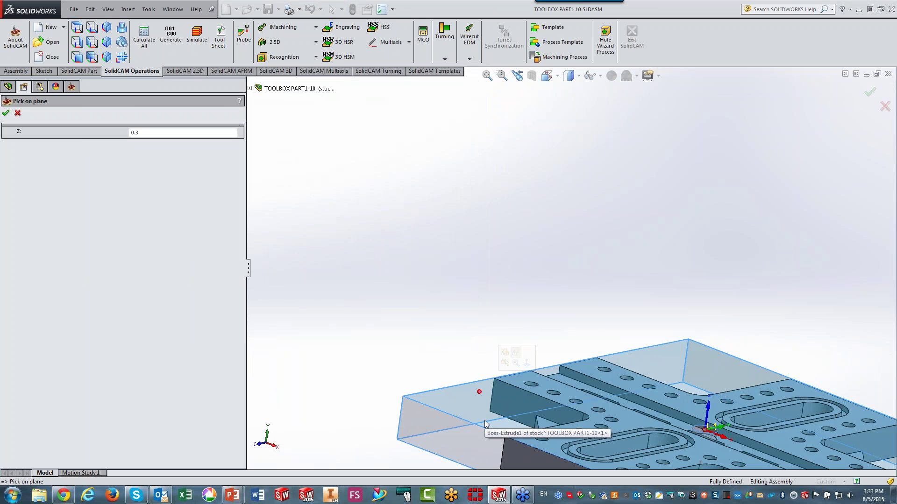
left_click(6, 112)
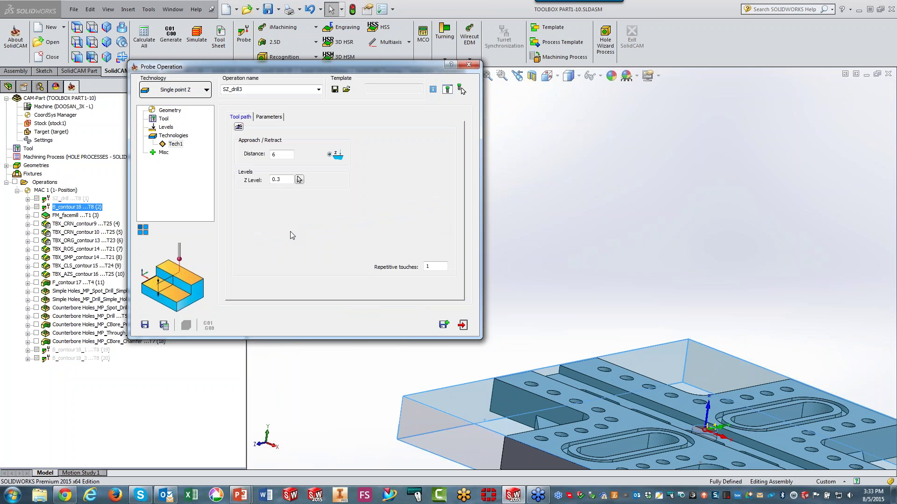
left_click(164, 325)
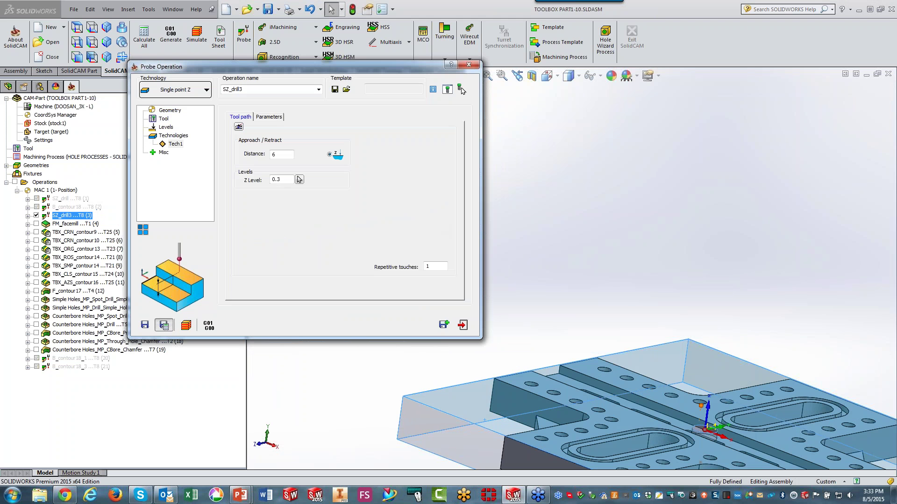
left_click(36, 215)
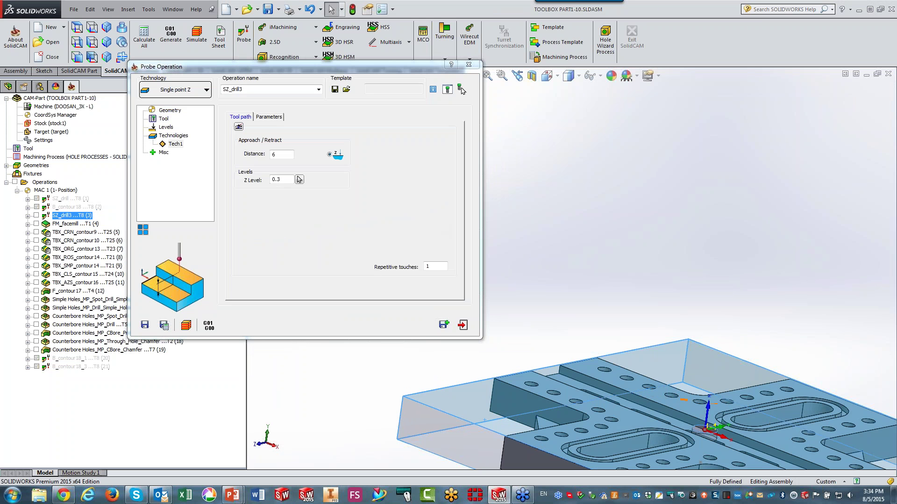
Save and copy the SZ_drill3 probe operation, and change the copy's technology to Hole
left_click(444, 325)
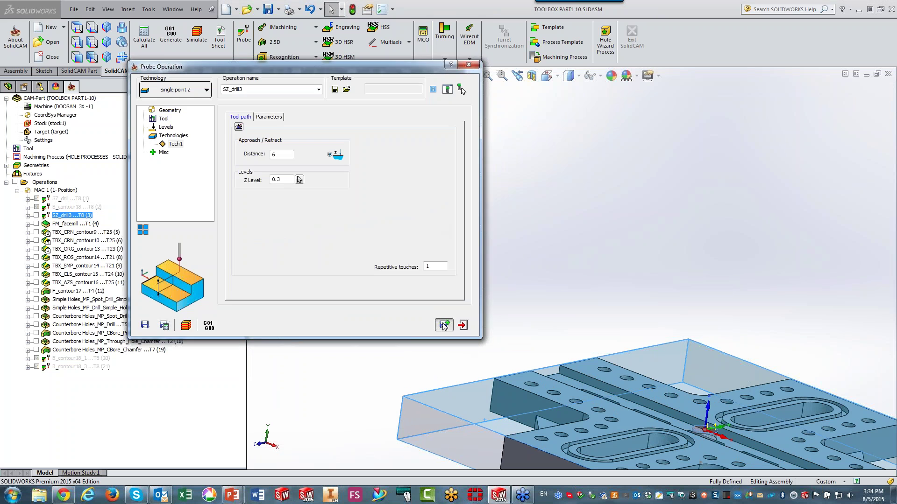
left_click(166, 90)
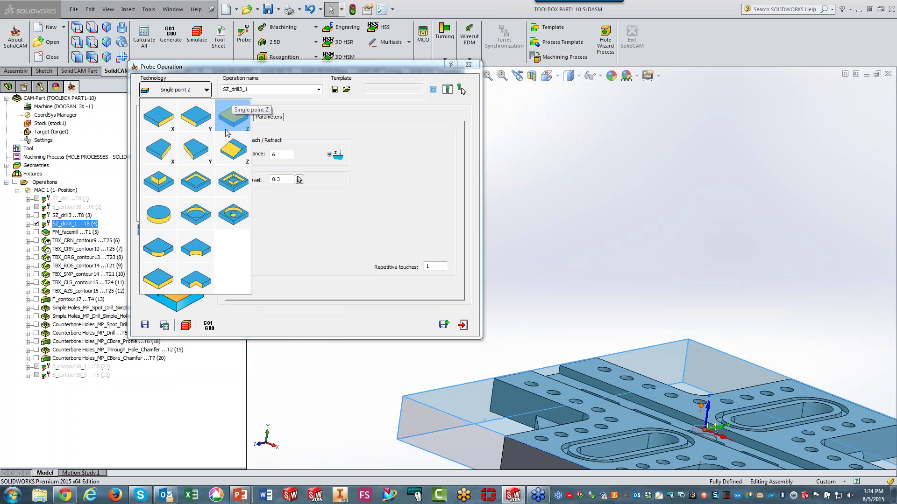
left_click(200, 220)
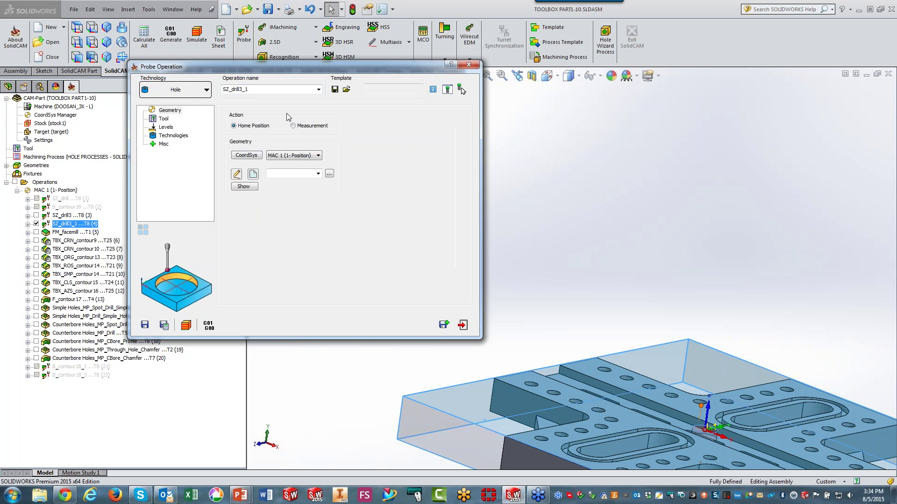
Define a new contour geometry for the Hole probe from the circular edge of the stock's 15 mm centre hole
left_click(74, 27)
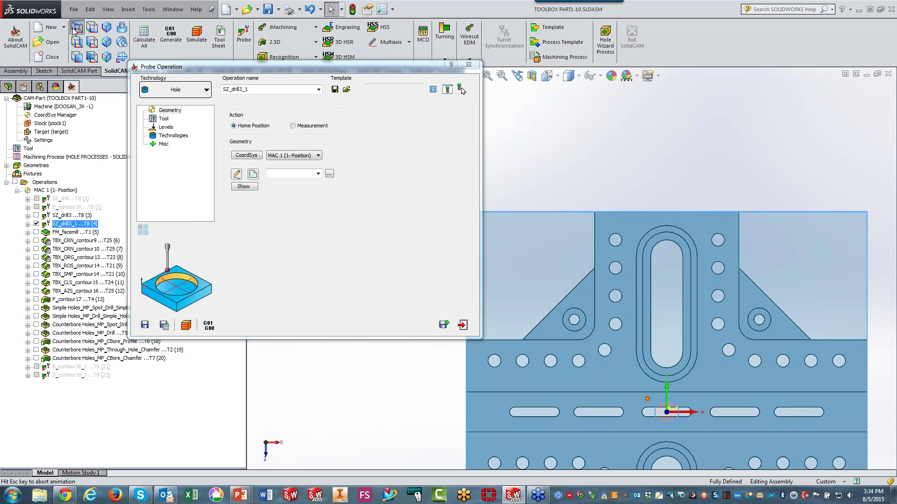
left_click(252, 174)
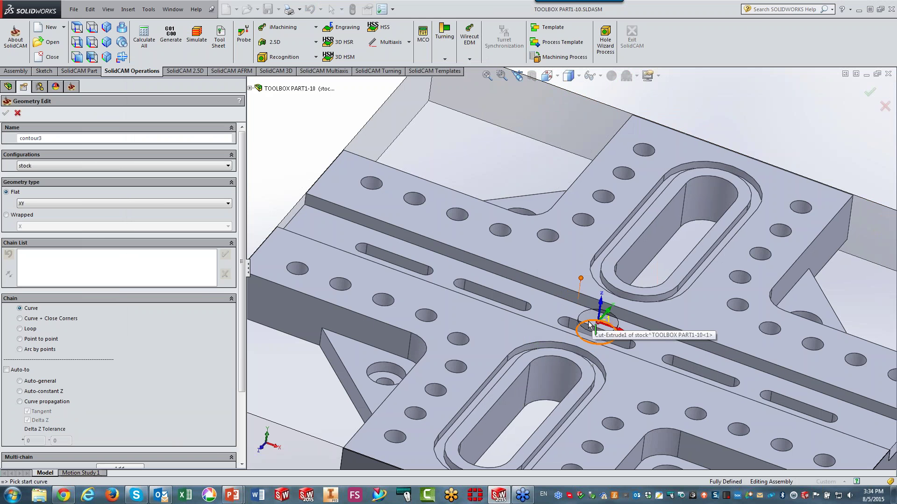
left_click(589, 325)
left_click(488, 308)
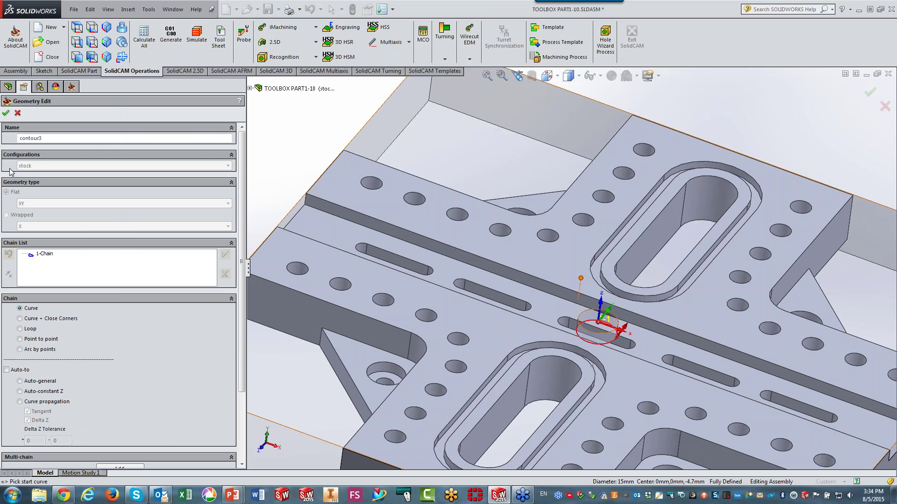
left_click(6, 113)
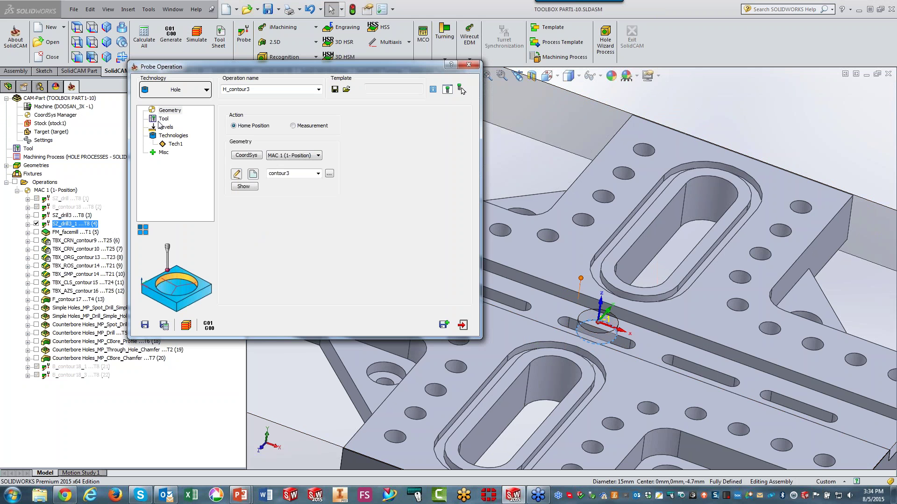
Check the Hole probe's tool, hide the copied operation's tool path, and inspect the touch points in its technology settings
left_click(161, 120)
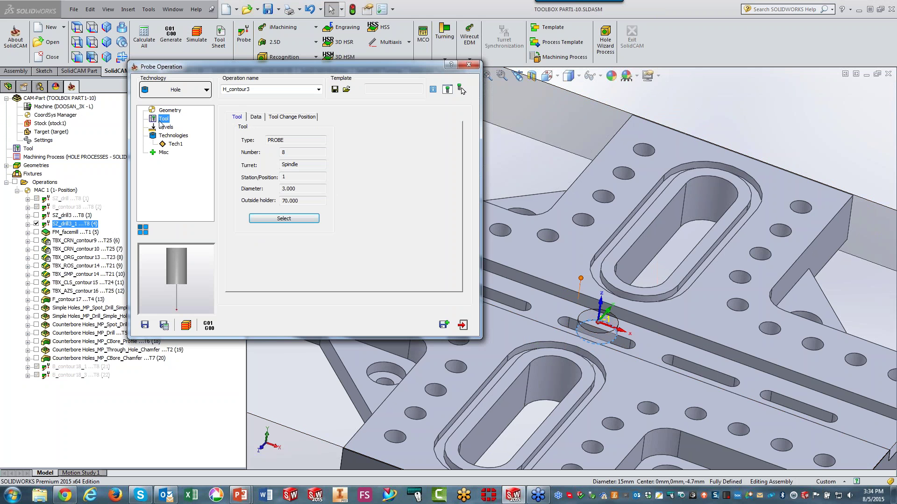
left_click(38, 226)
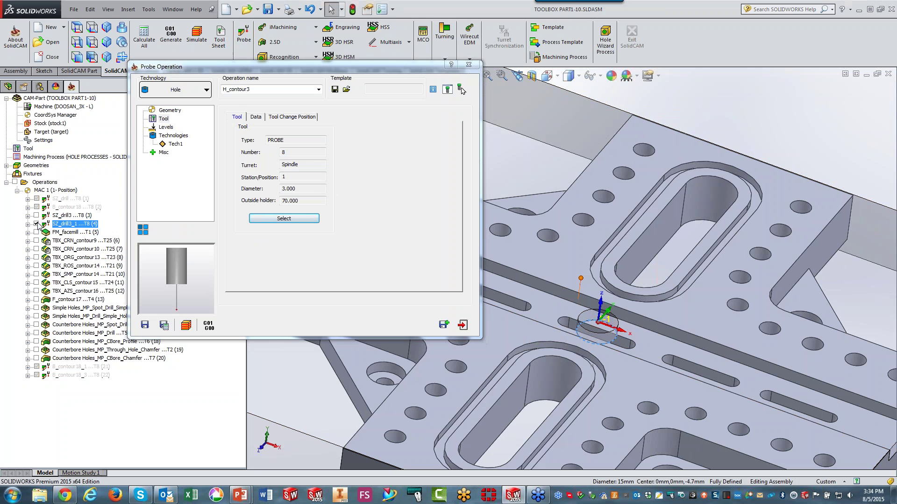
left_click(175, 145)
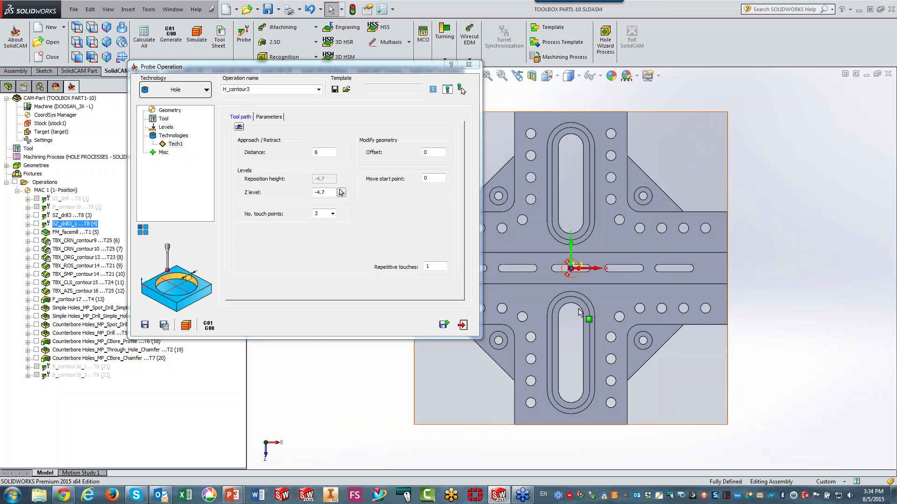
scroll(560, 270, "down", 8)
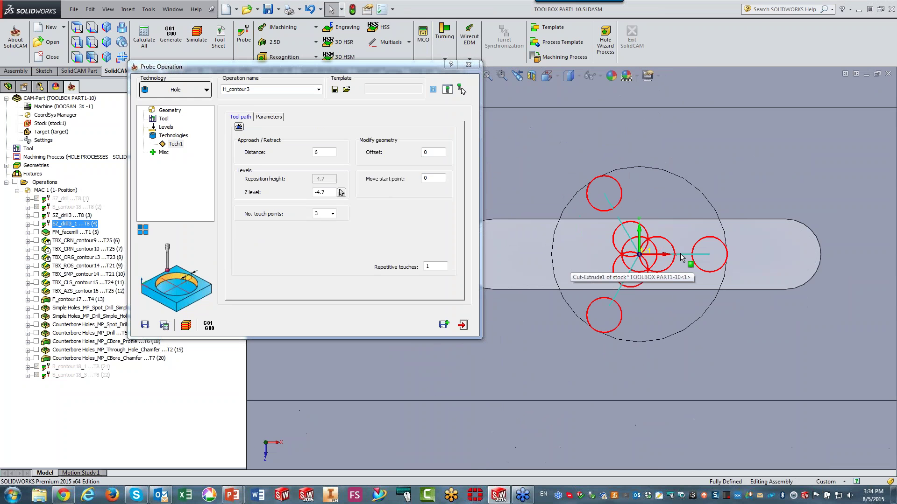
scroll(683, 258, "down", 1)
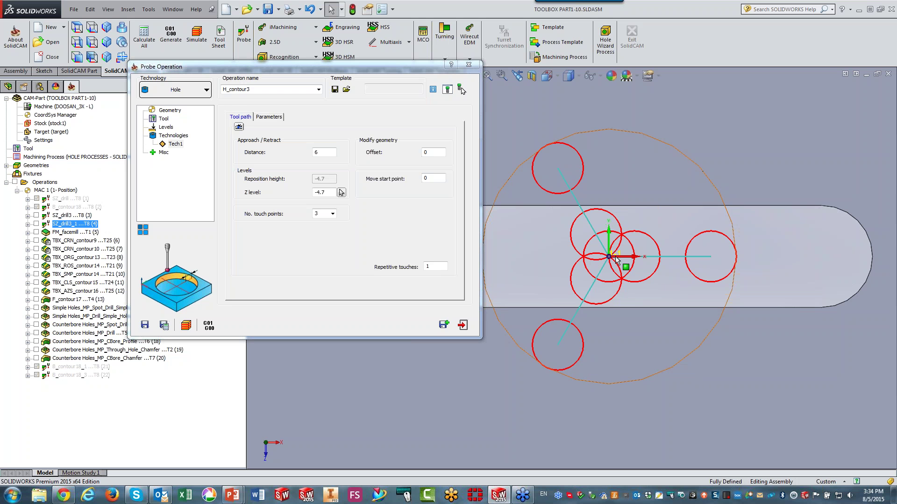
Try approach/retract distances such as 4 and 3 for the Hole probe, and return the distance to 6
left_click(325, 192)
left_click(330, 152)
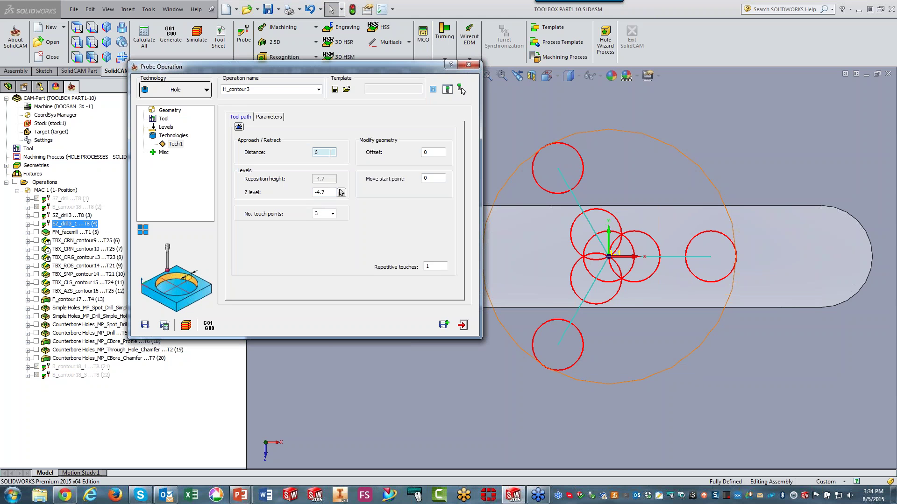
type("4")
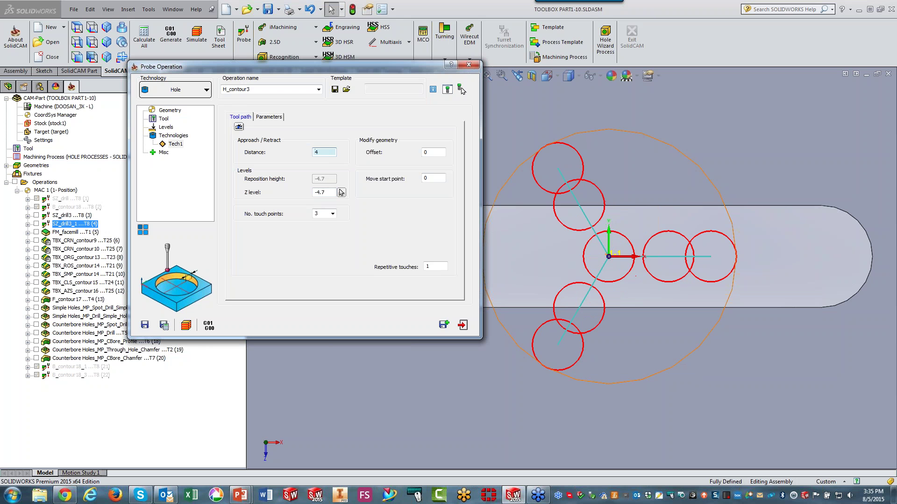
type("3")
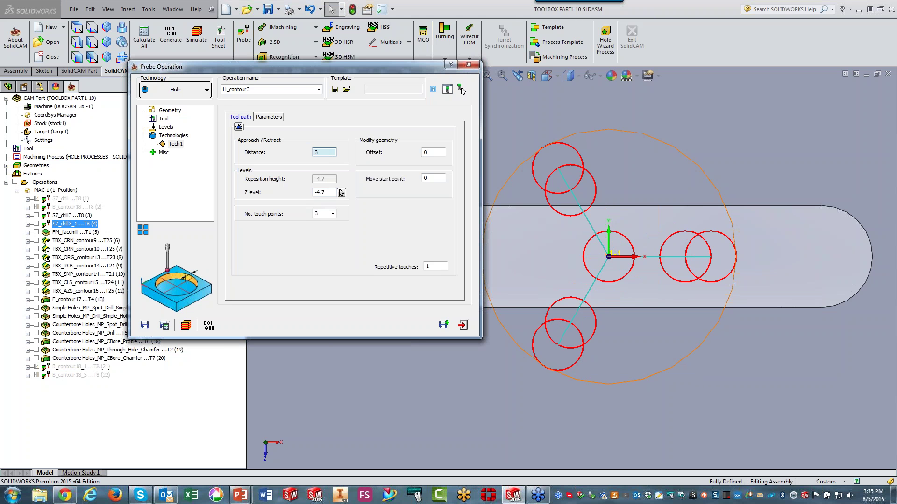
type("43235")
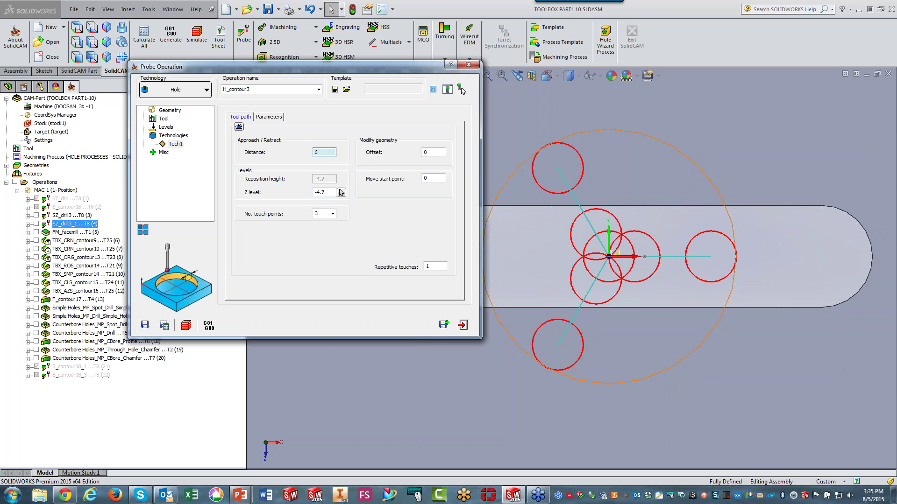
Set the Hole probe's Z level to -2.7, and save and calculate the operation
left_click(570, 252)
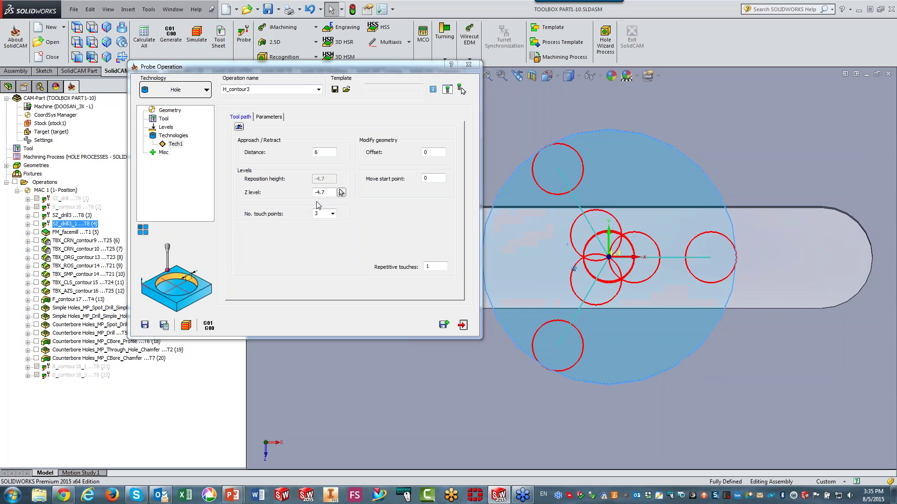
left_click(329, 193)
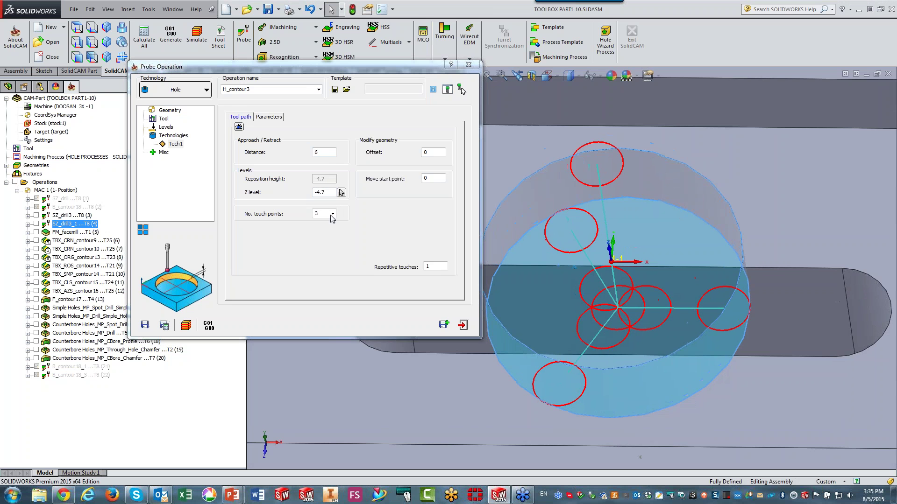
scroll(329, 191, "down", 1)
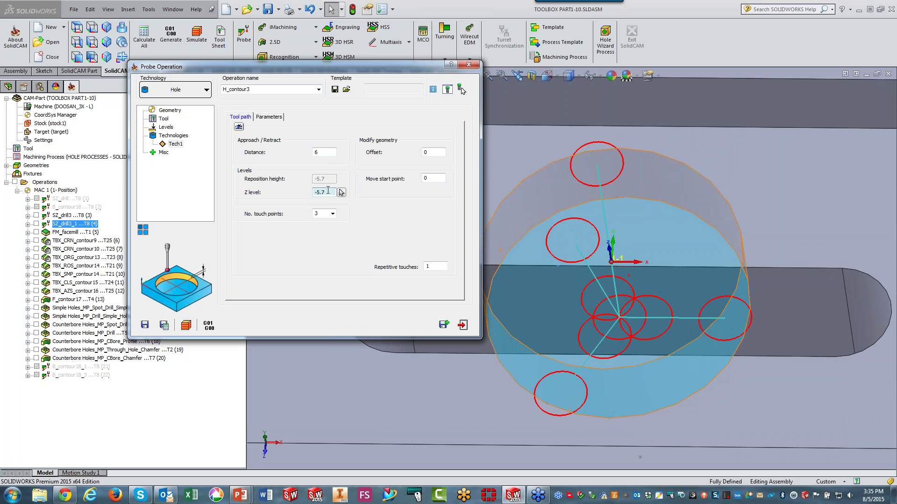
scroll(328, 192, "up", 2)
scroll(327, 192, "up", 1)
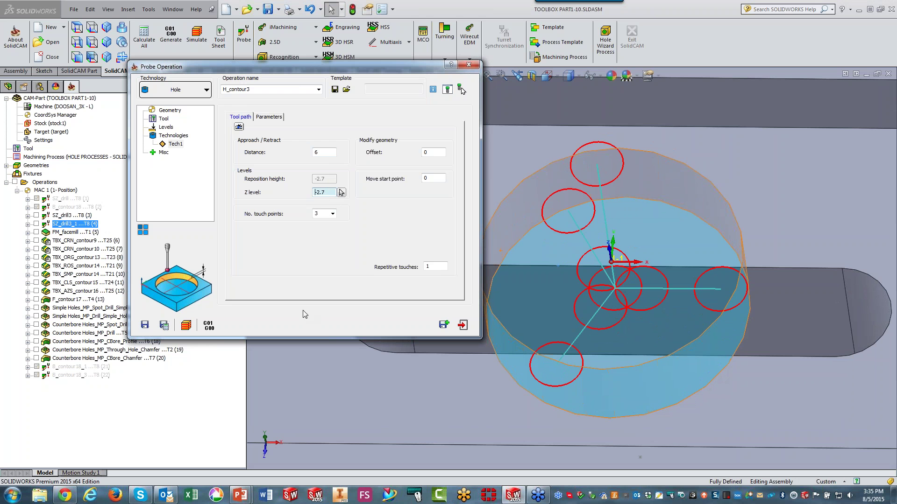
left_click(170, 328)
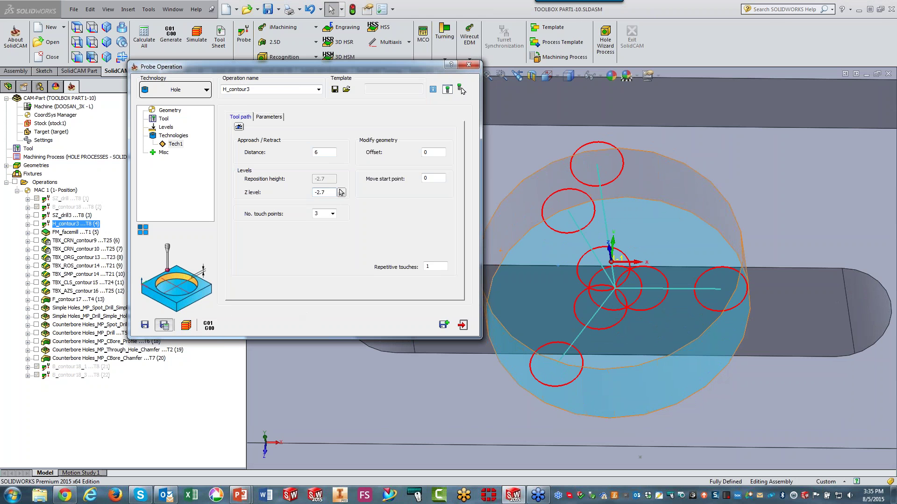
Simulate SZ_drill3 and H_contour3 together in SolidVerify, exit the simulation and close the probe operation
left_click(186, 325)
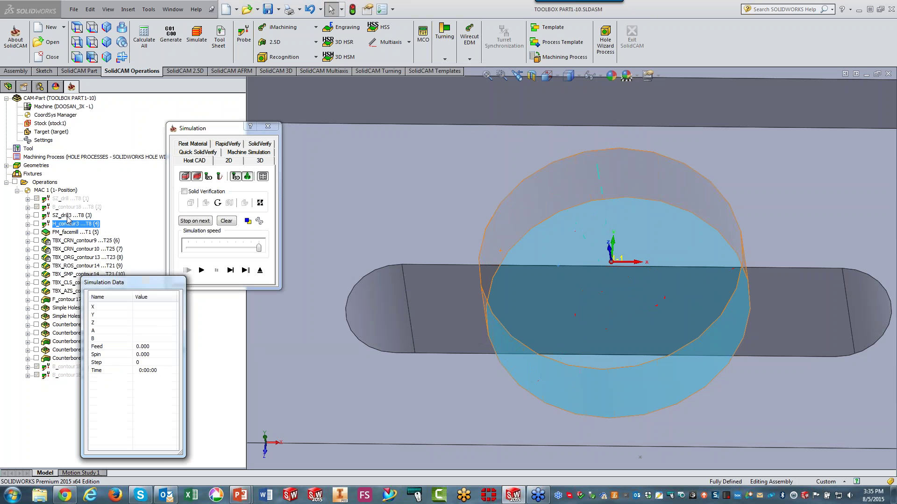
left_click(68, 216, "ctrl")
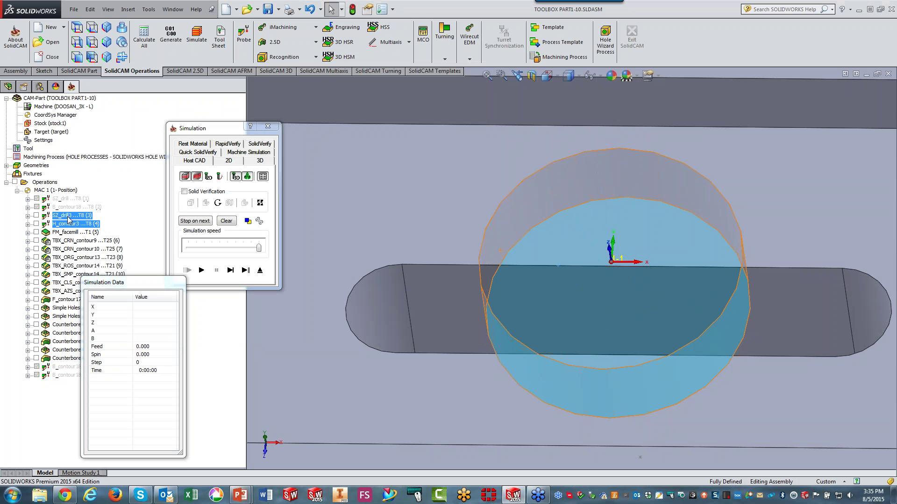
left_click(255, 146)
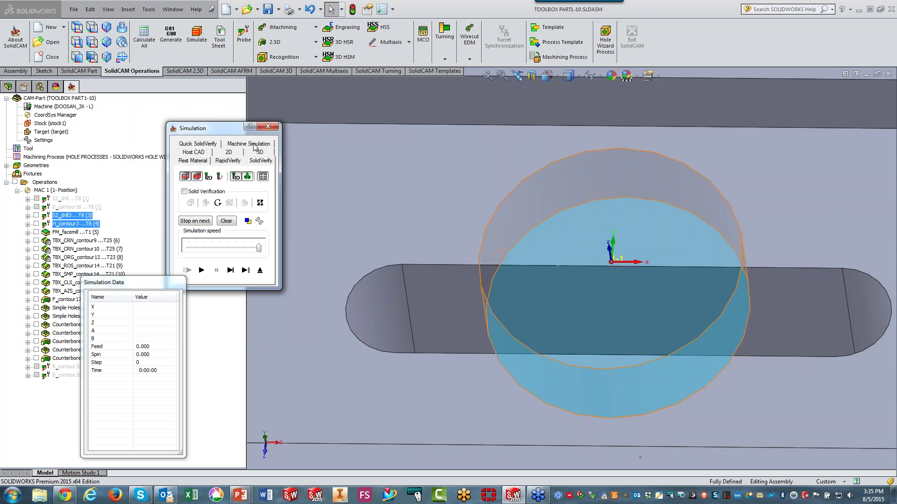
left_click(255, 150)
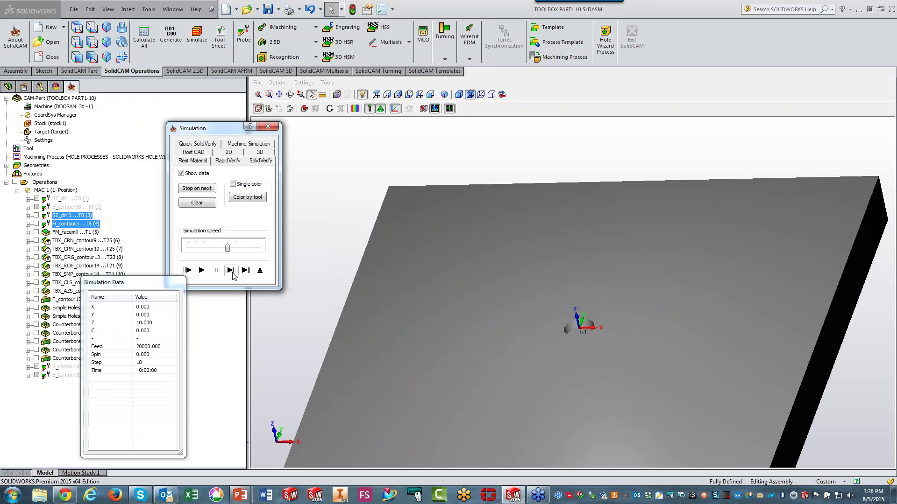
left_click(262, 272)
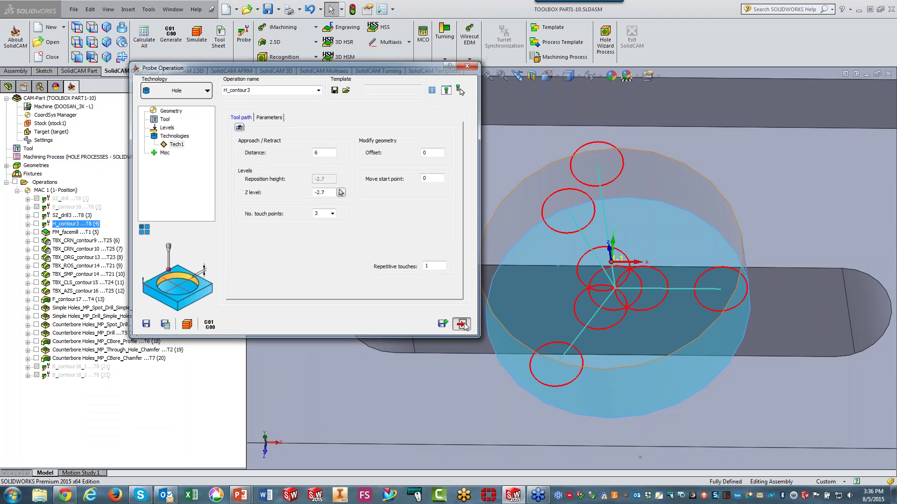
left_click(464, 325)
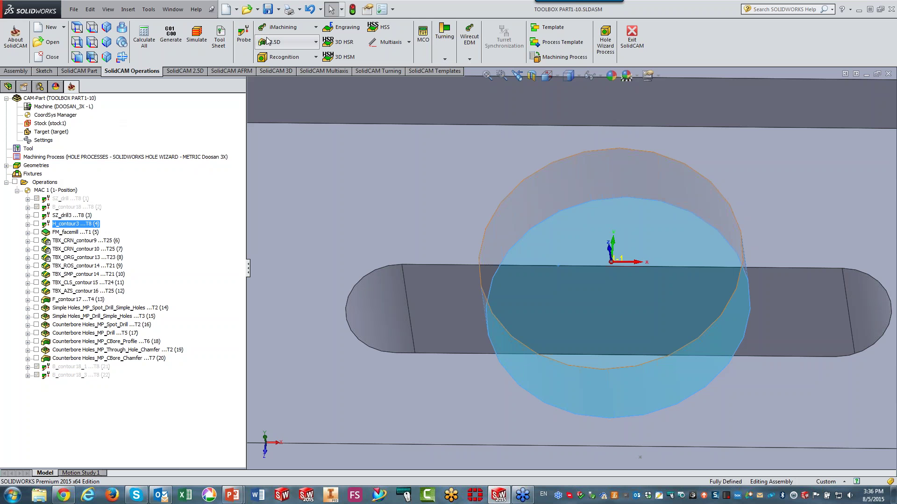
Simulate all operations of the CAM part in SolidVerify at maximum speed, inspect the machined plate, and exit the simulation
left_click(194, 37)
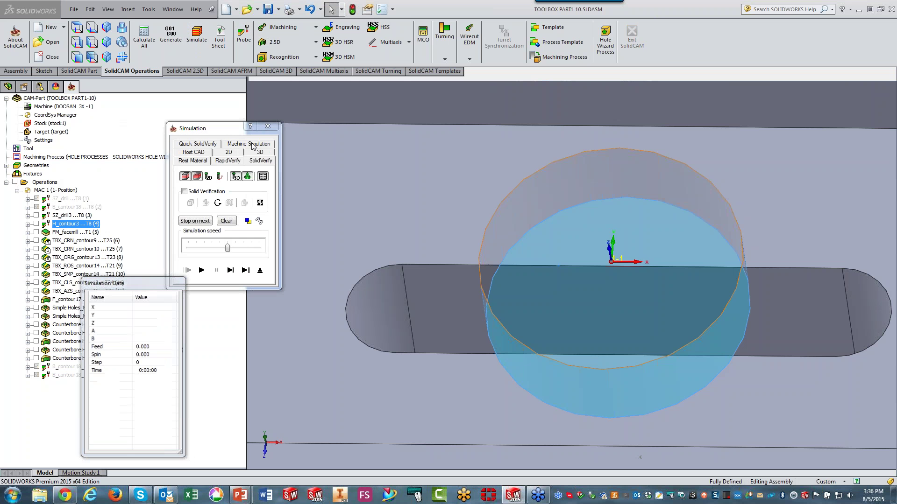
left_click(252, 144)
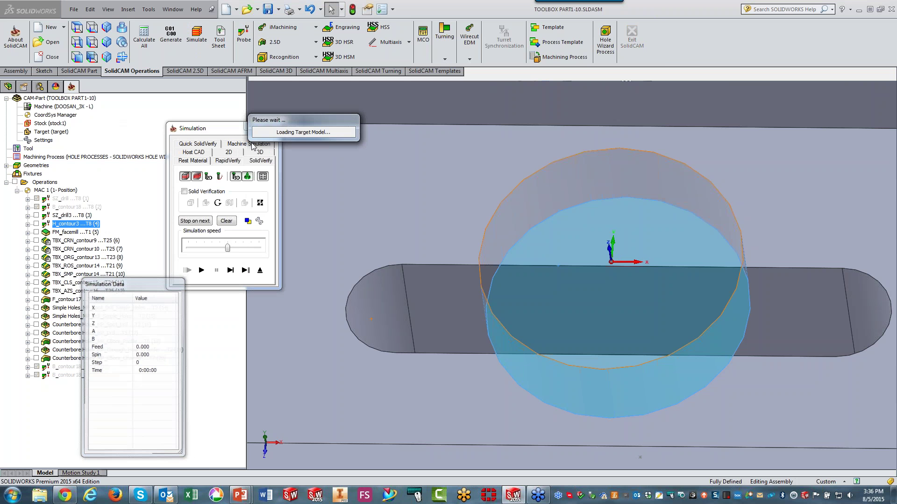
left_click_drag(230, 250, 259, 249)
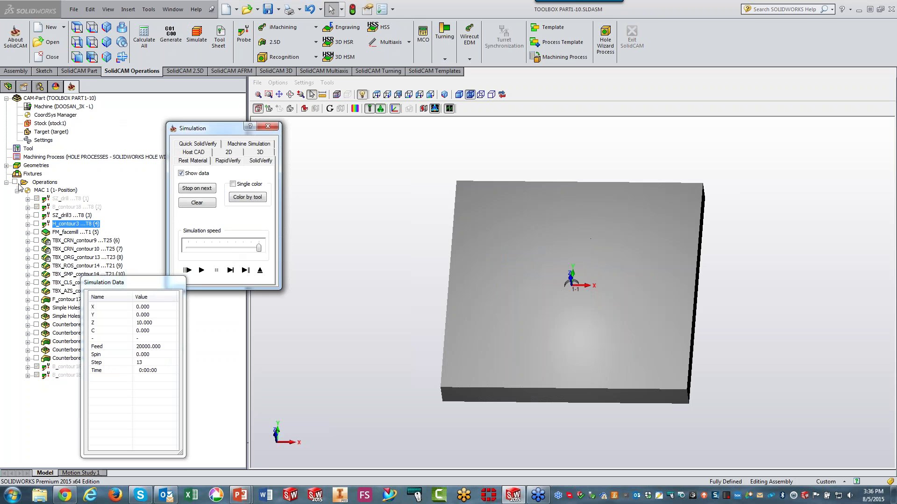
left_click(51, 182)
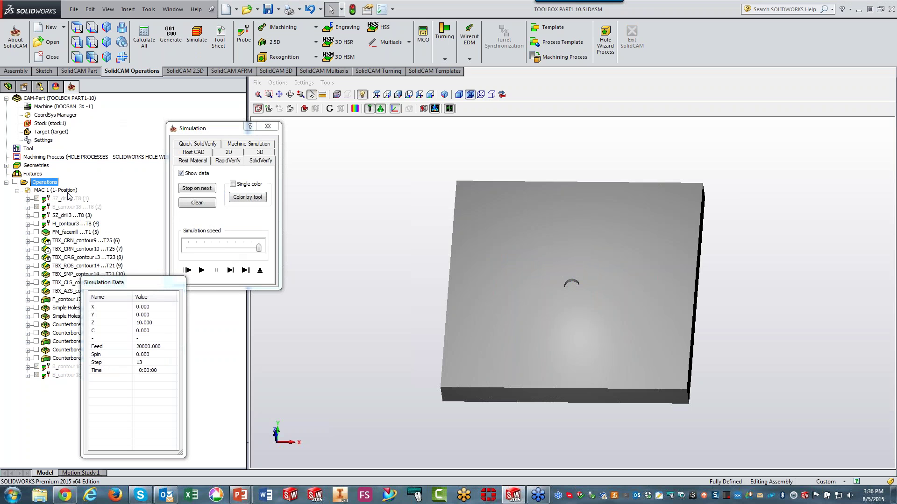
left_click(201, 270)
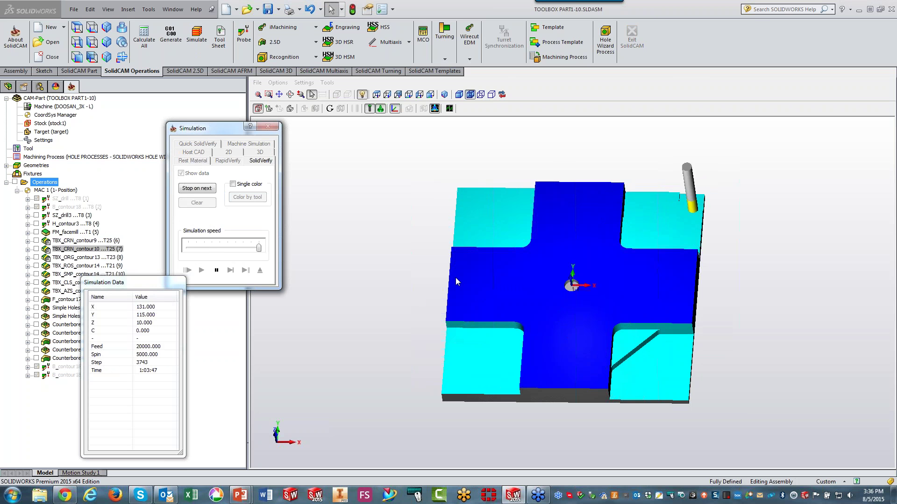
middle_click_drag(456, 277, 645, 352)
scroll(456, 277, "up", 3)
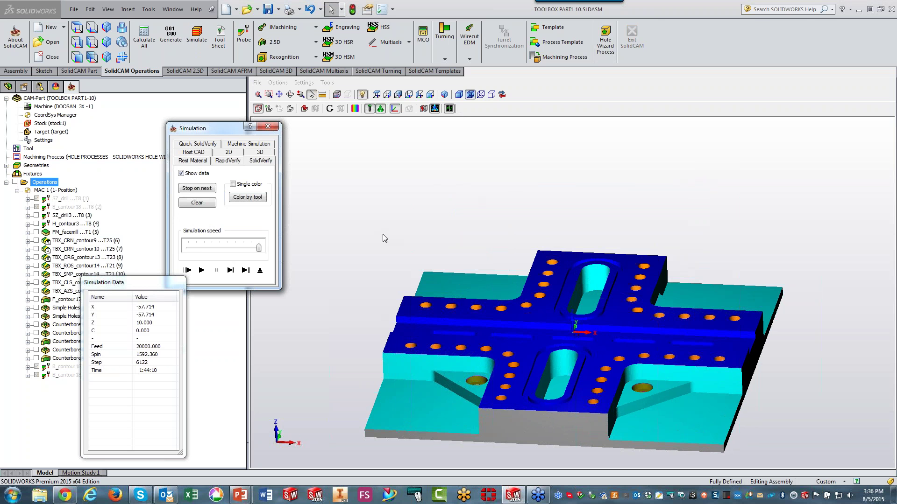
left_click(260, 271)
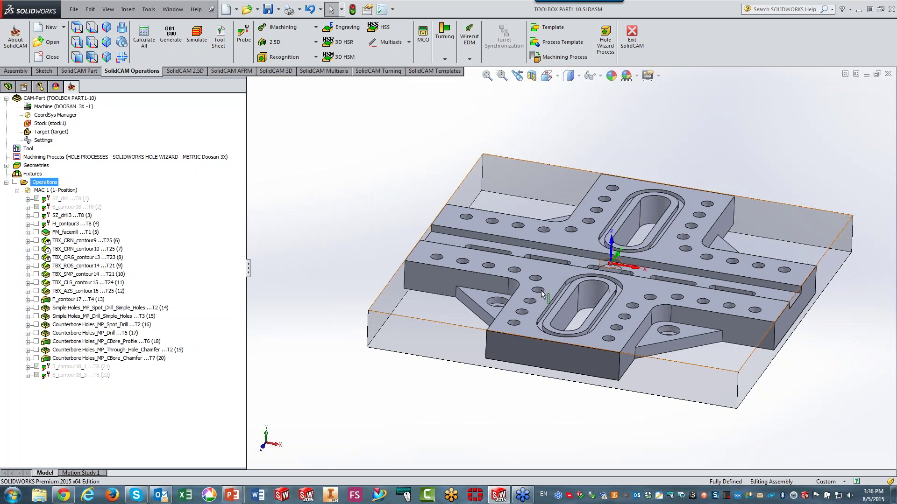
Switch the TOOLBOX PART1-10 assembly to its Default configuration
left_click(39, 86)
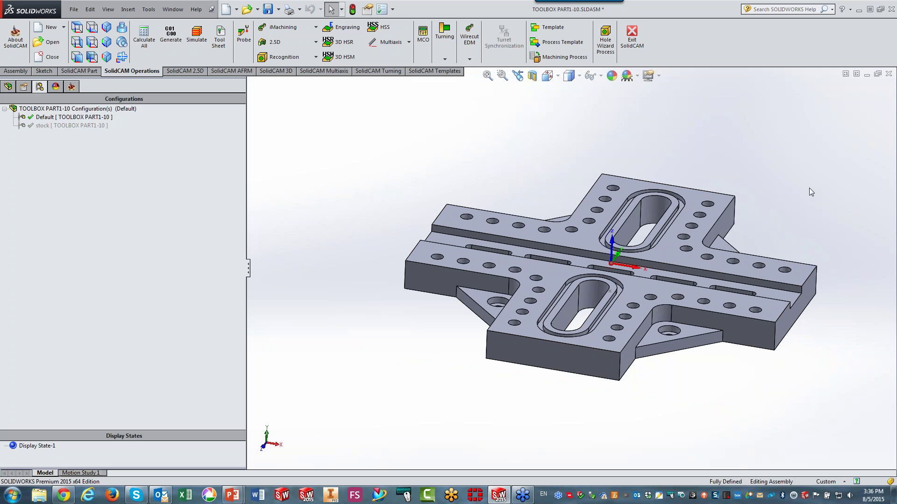
Add a Hole probe operation with the Measurement action after the Counterbore Holes_MP_CBore_Chamfer operation
scroll(809, 187, "down", 3)
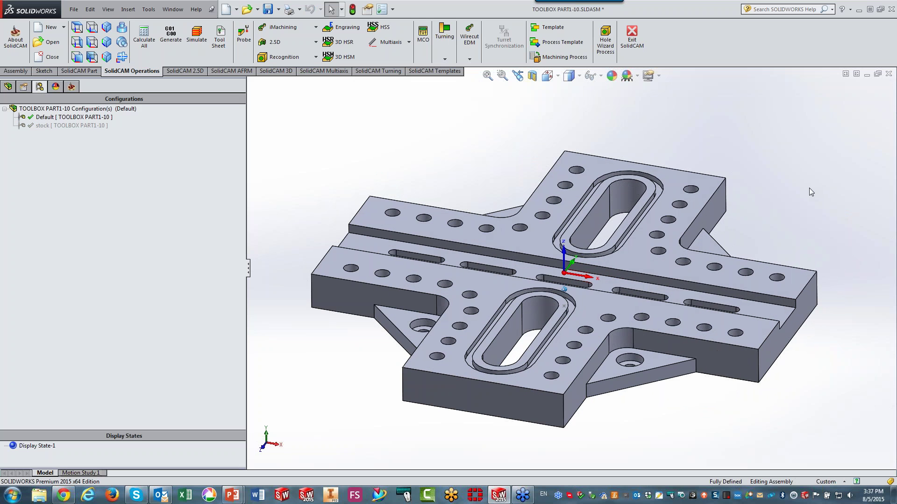
scroll(809, 188, "down", 2)
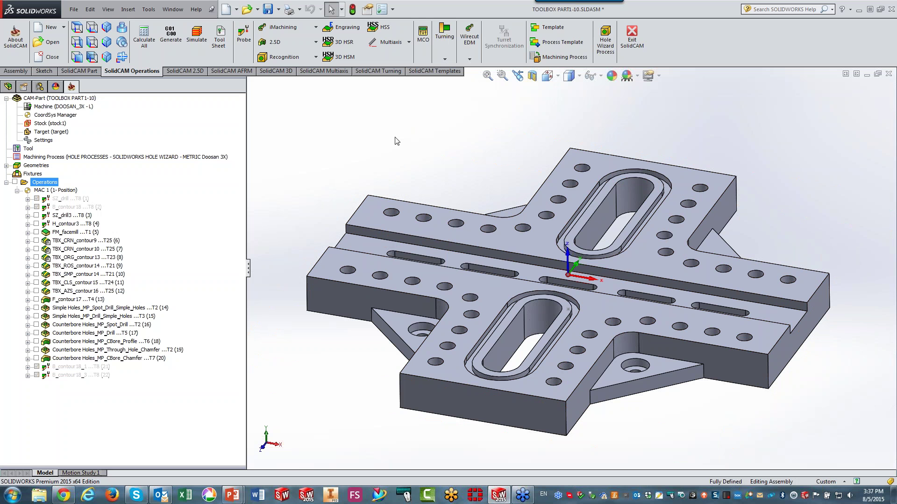
left_click(86, 359)
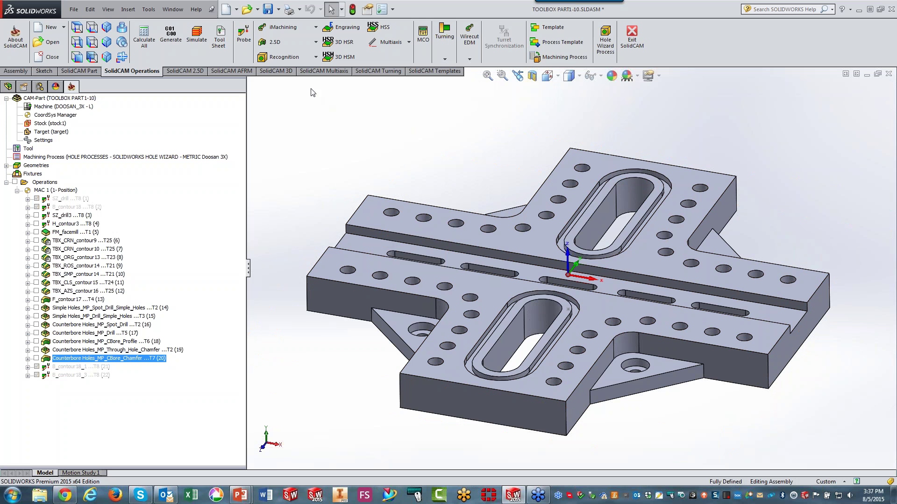
left_click(243, 44)
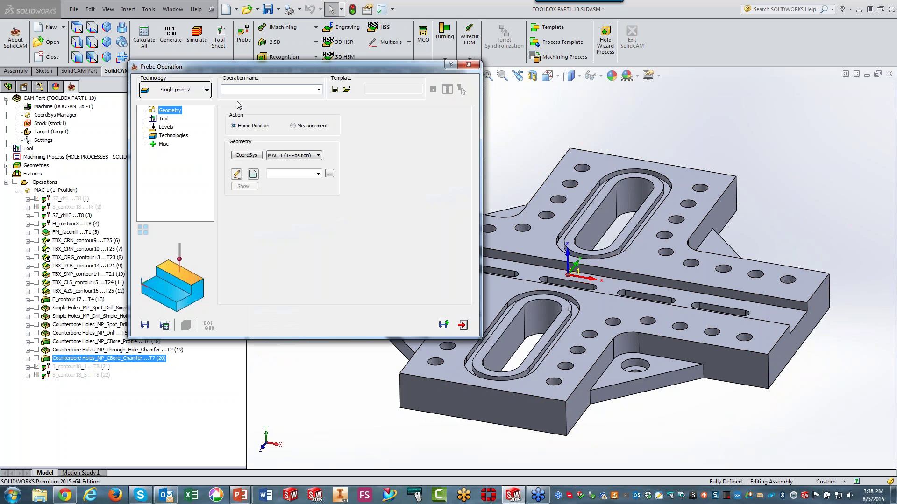
left_click(292, 126)
left_click(183, 90)
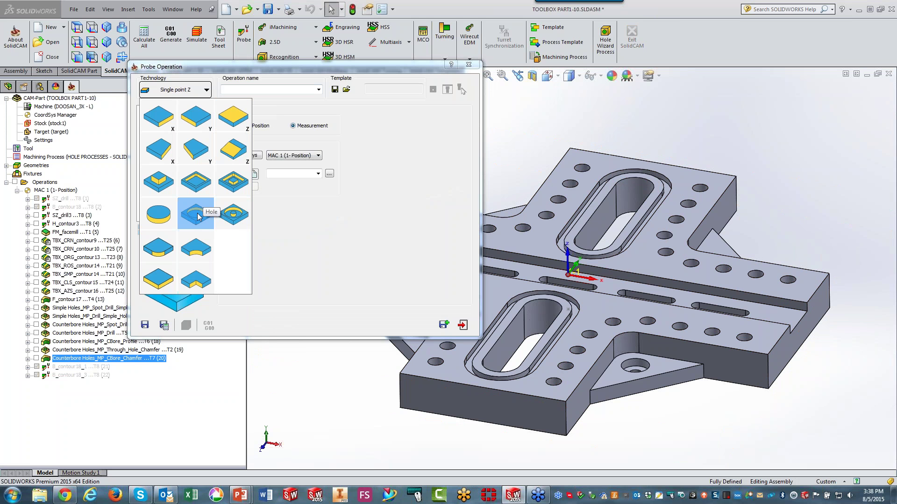
left_click(197, 214)
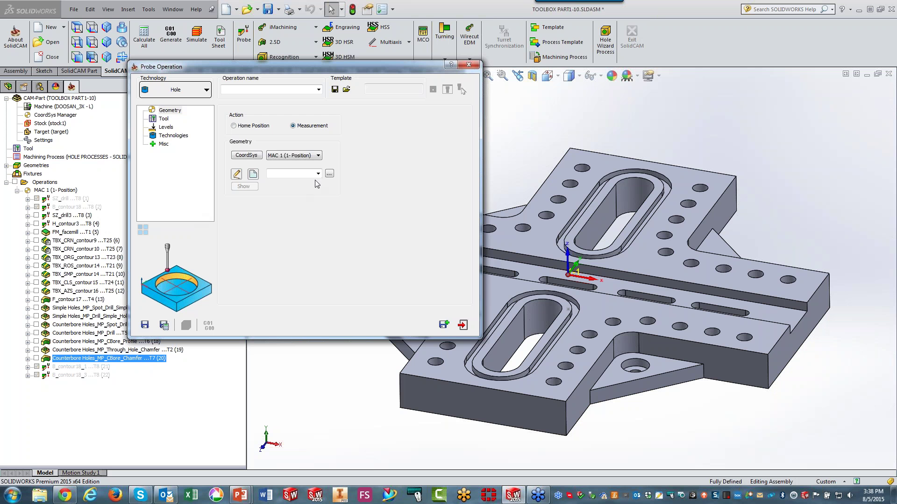
Browse the saved geometries to assign contour20 to the Hole probe, and display its chains on the plate
left_click(329, 174)
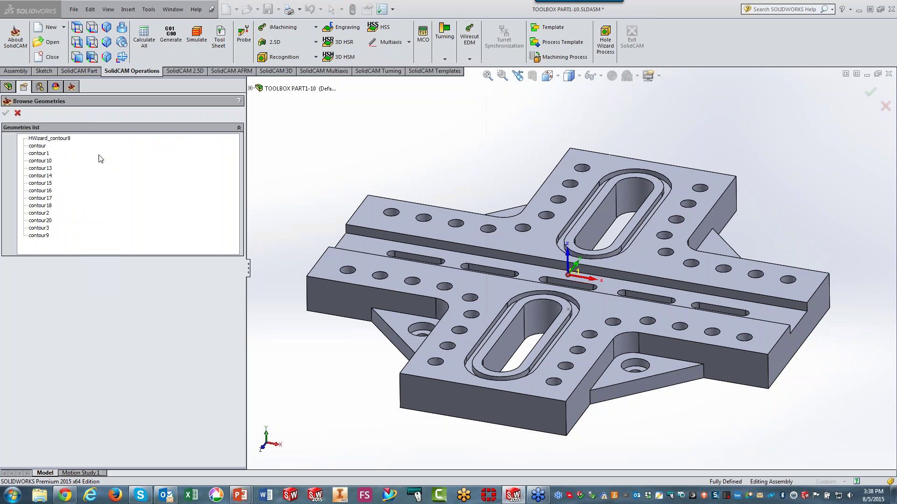
left_click(40, 206)
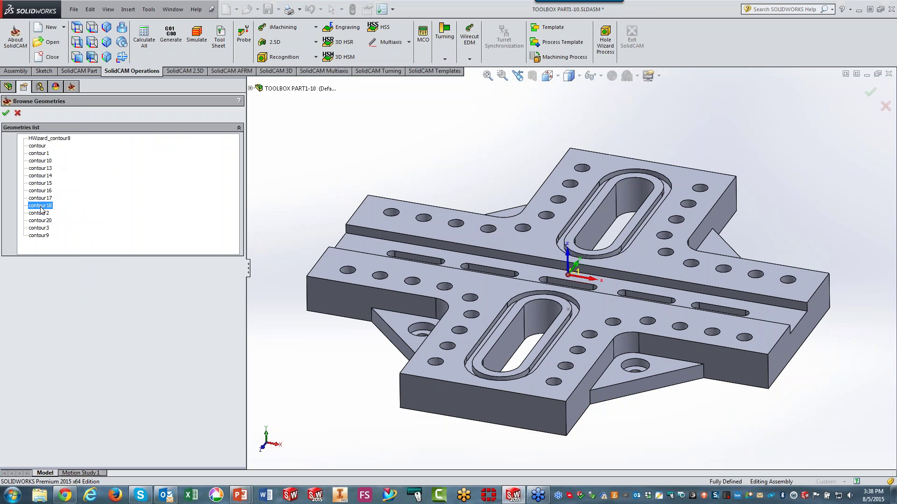
left_click(41, 198)
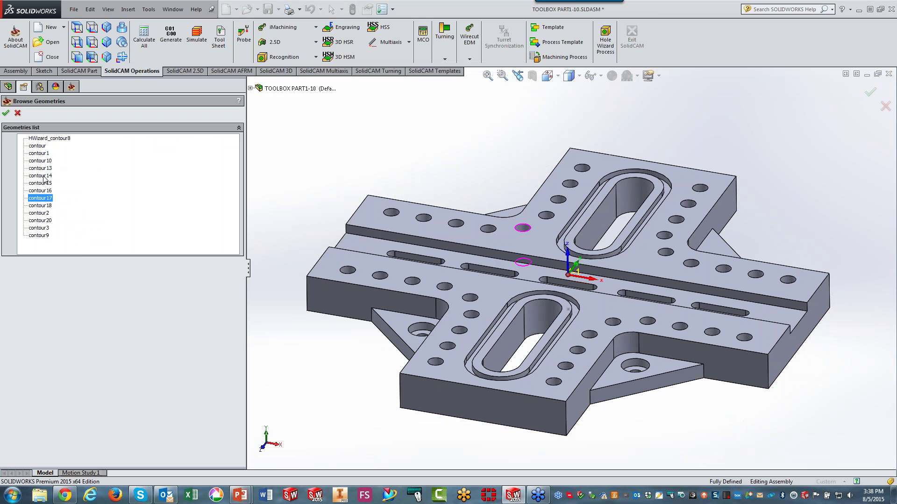
left_click(39, 154)
left_click(40, 161)
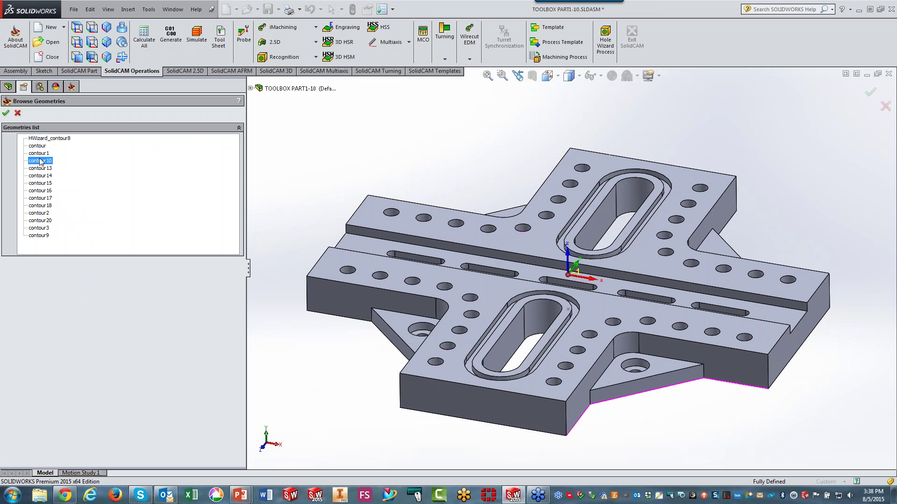
left_click(38, 147)
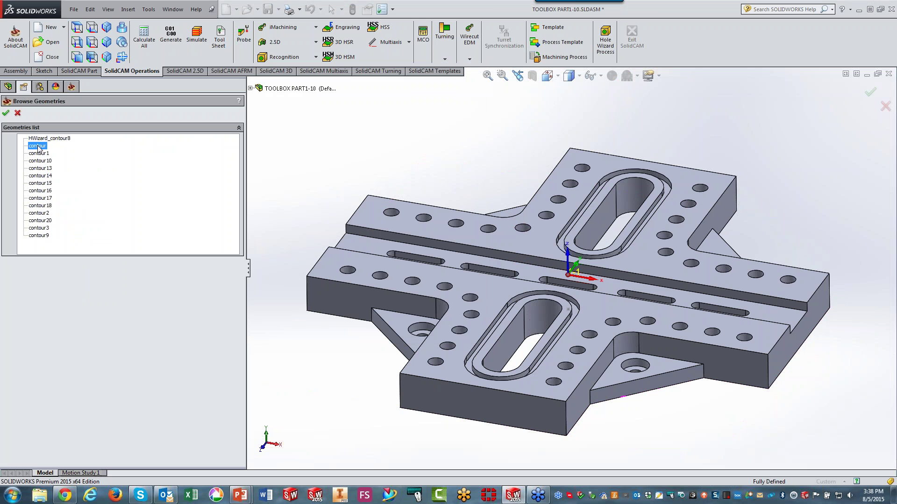
left_click(40, 168)
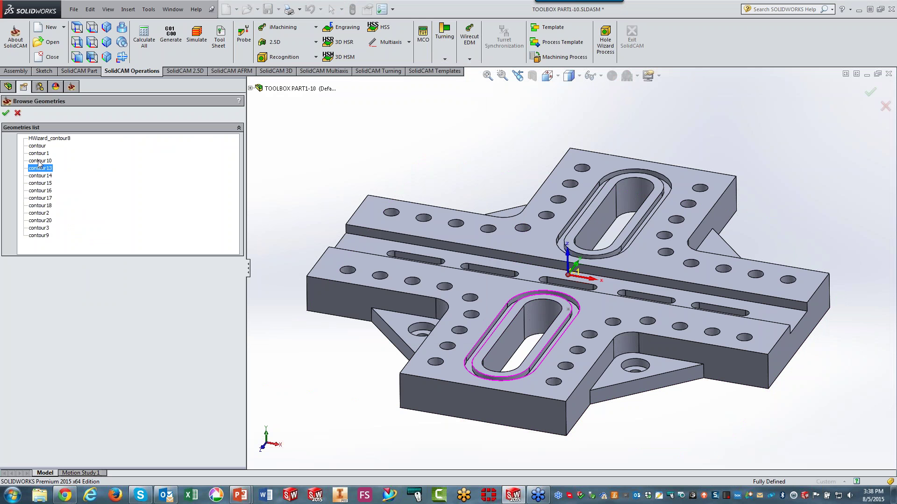
left_click(39, 161)
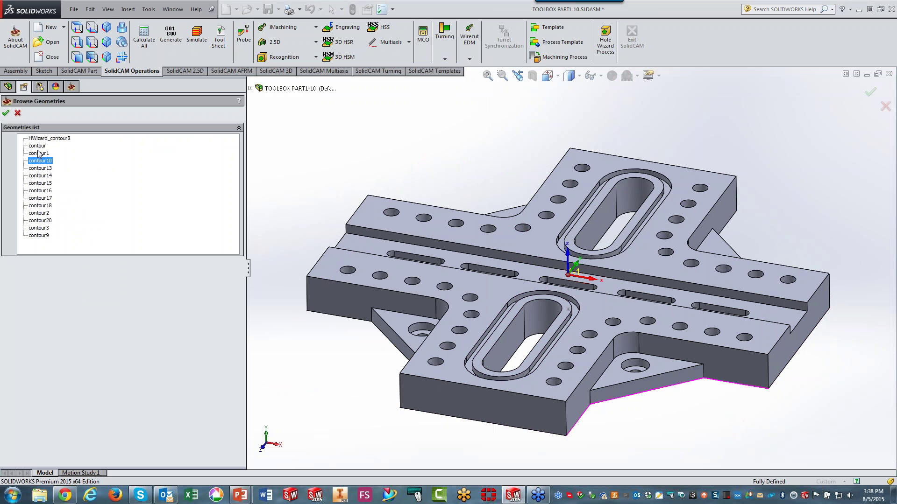
left_click(39, 154)
left_click(42, 236)
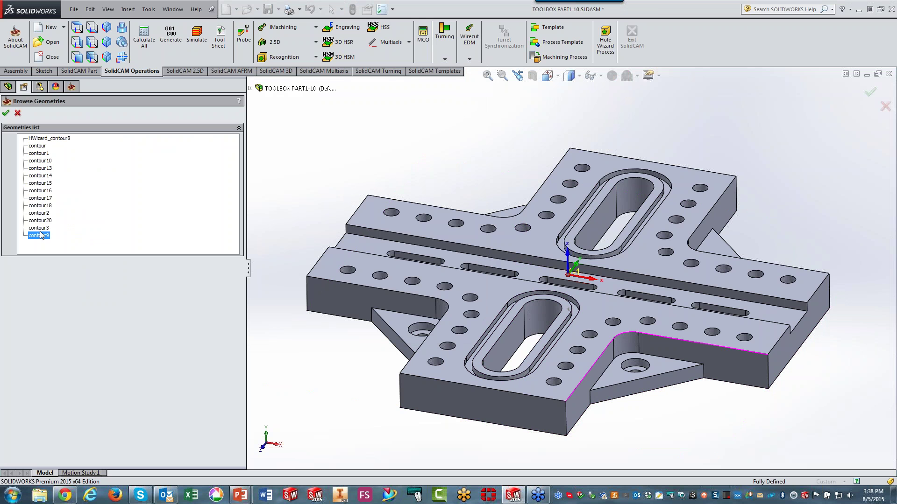
left_click(40, 220)
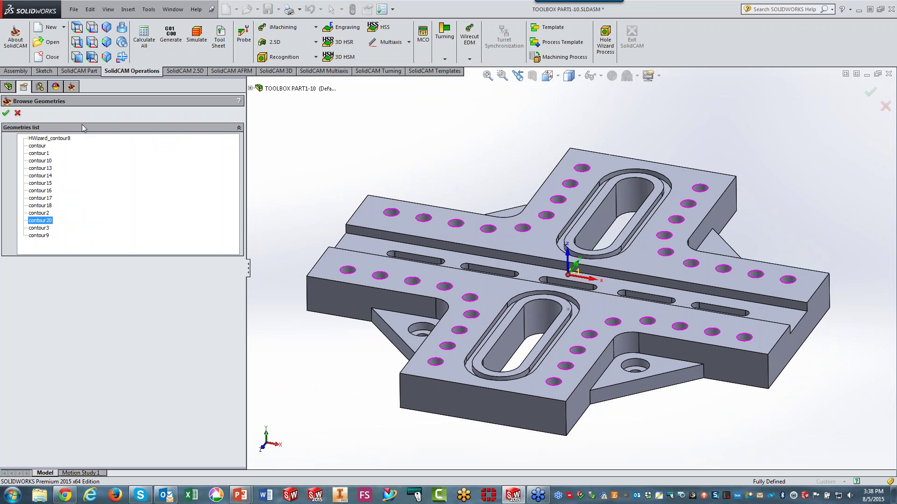
left_click(5, 114)
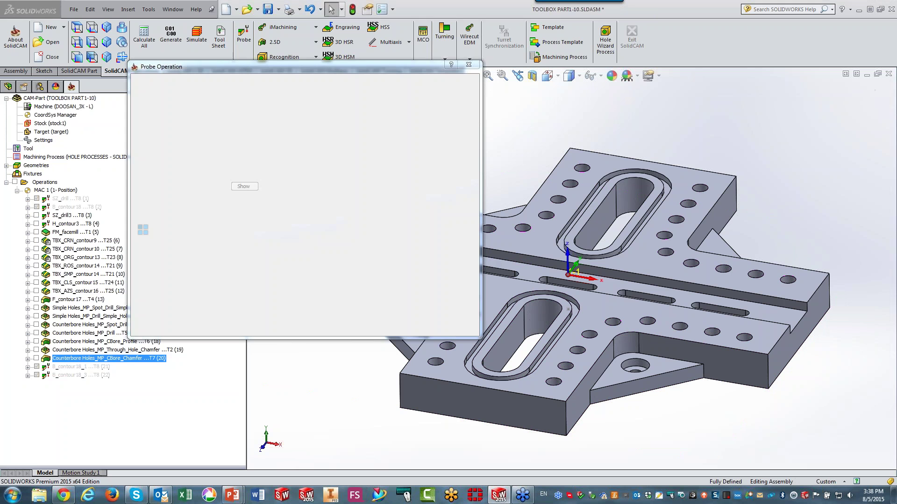
left_click(243, 187)
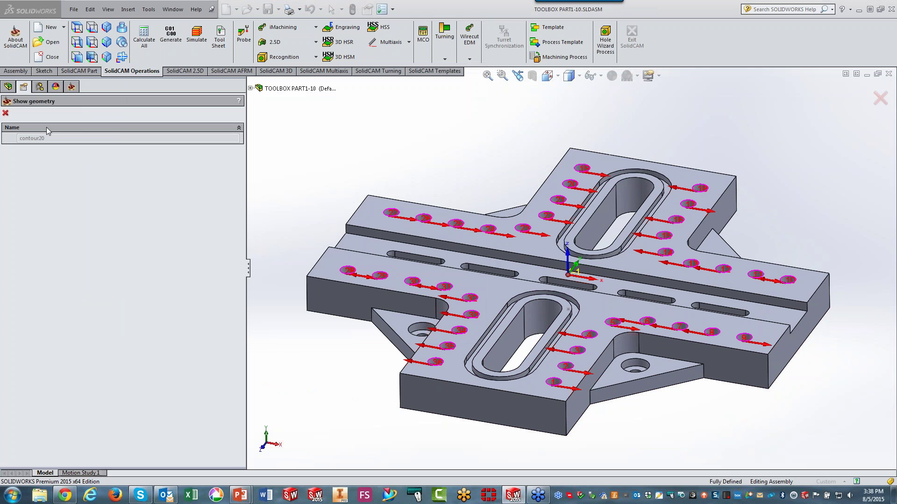
left_click(5, 113)
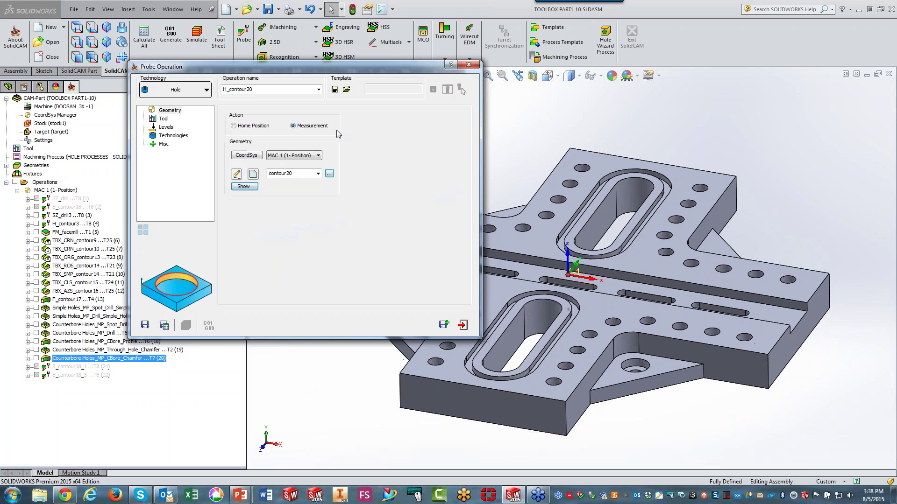
Assign the 3 mm PROBE, tool number 8, to the H_contour20 operation
left_click(164, 119)
left_click(278, 220)
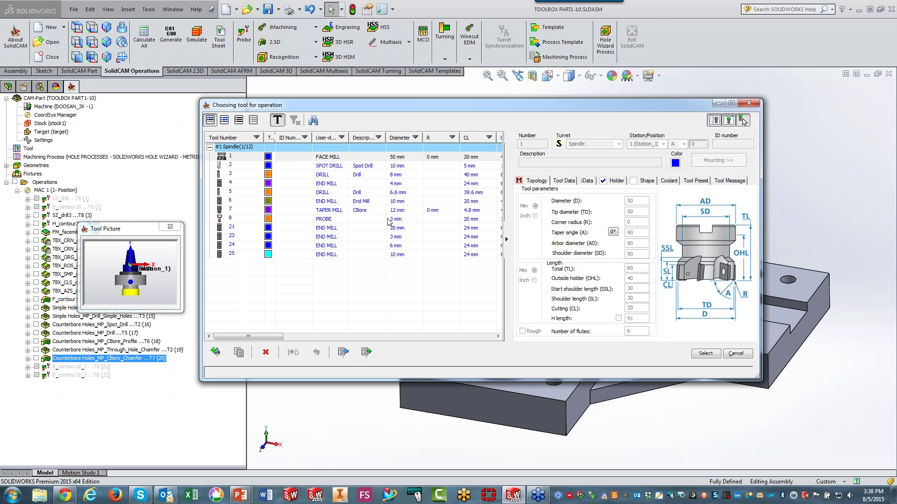
left_click(388, 219)
left_click(705, 354)
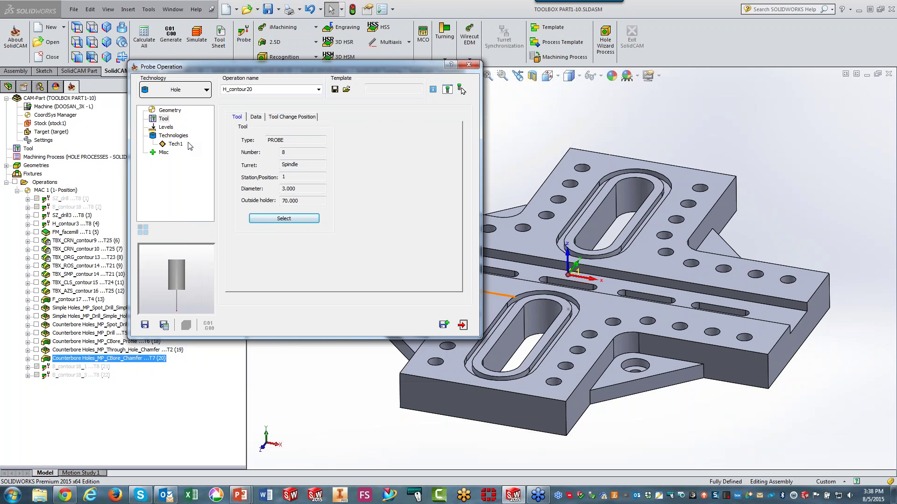
Preview the Tech1 probe path on the model and set its Z level to -3
left_click(183, 145)
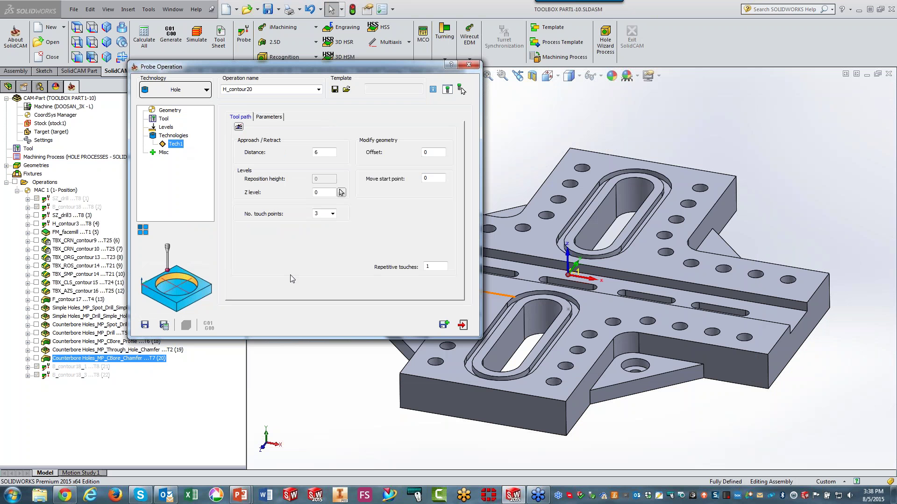
left_click(238, 126)
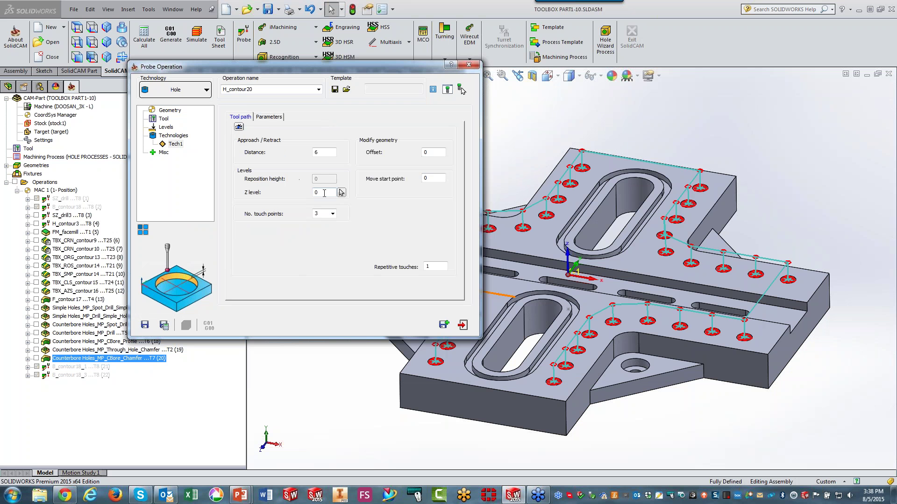
left_click(324, 193)
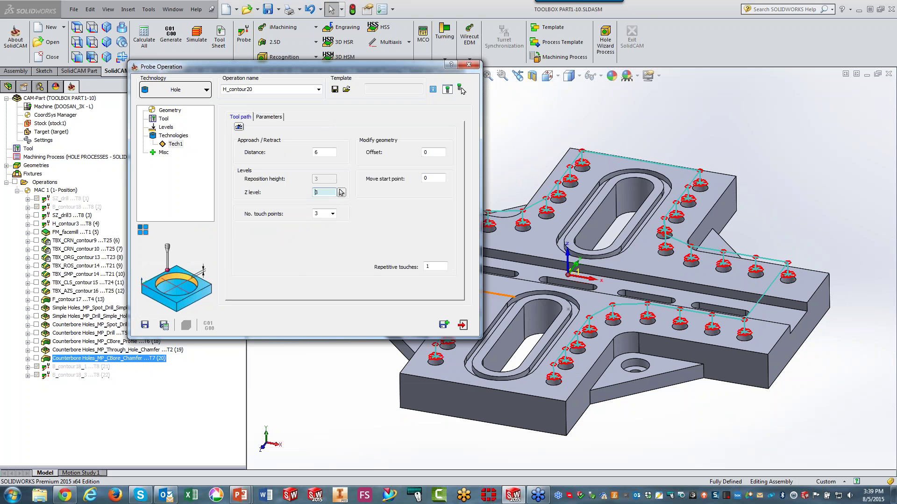
key("BackSpace")
type("-1")
key("BackSpace")
type("5")
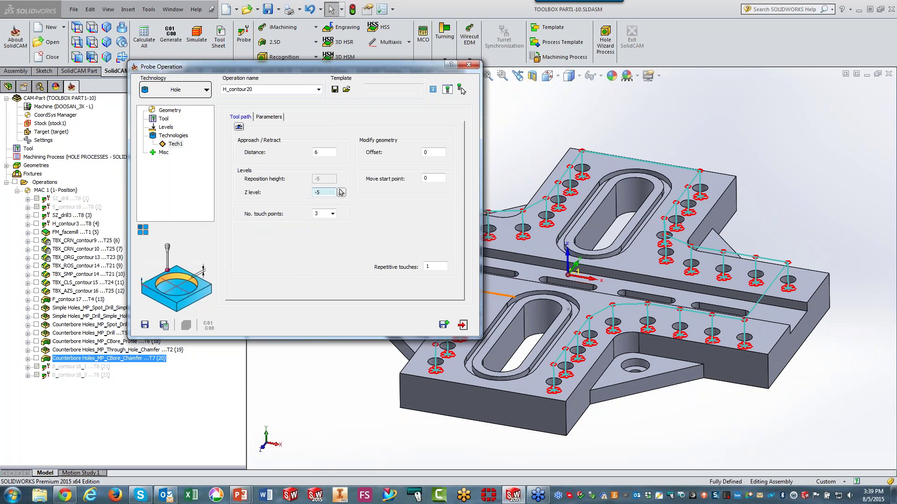
left_click(341, 191)
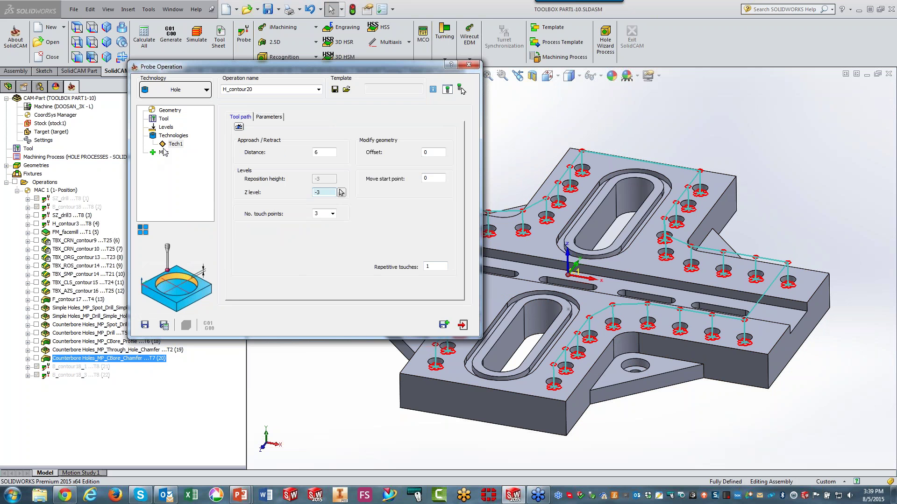
Clear all chains from Tech1 and restrict it to 1-Chain through 9-Chain
left_click(173, 136)
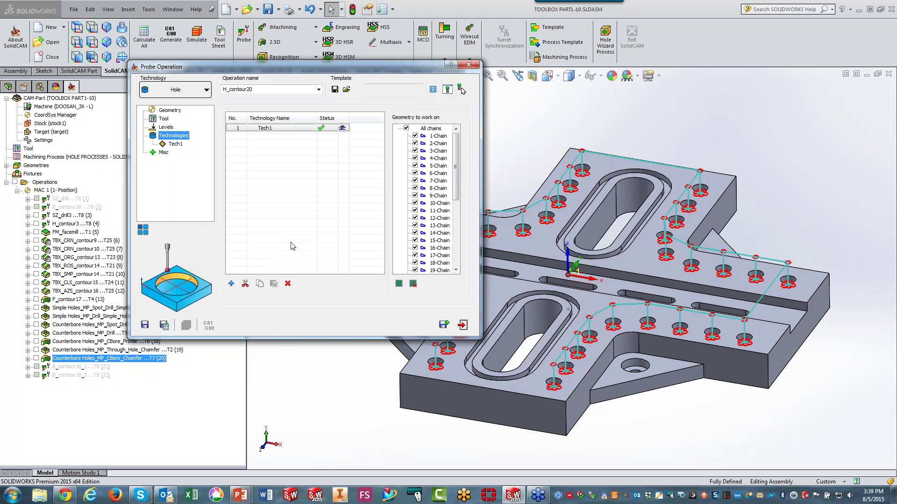
left_click(405, 129)
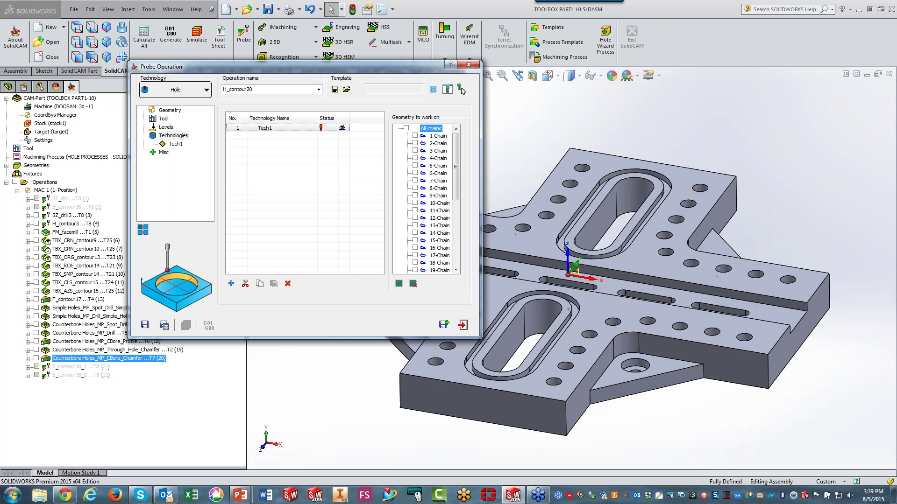
left_click(284, 129)
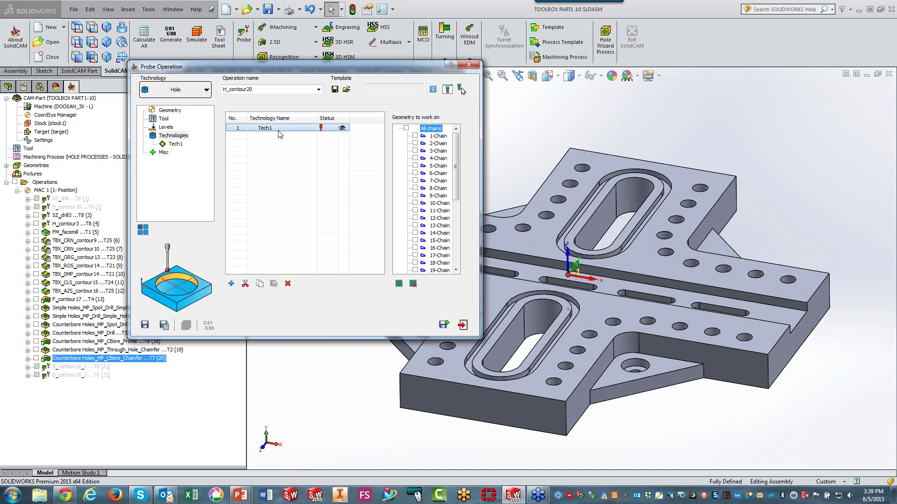
left_click(415, 136)
left_click(414, 143)
left_click(415, 150)
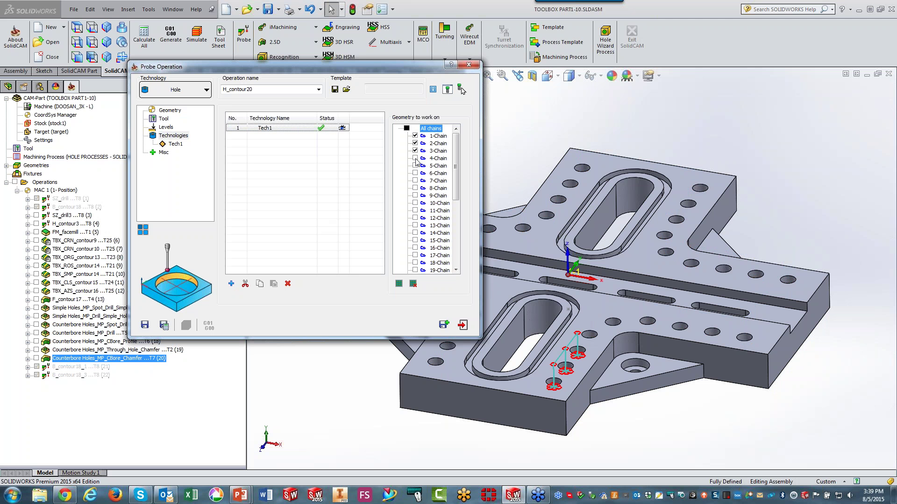
left_click(414, 158)
left_click(415, 165)
left_click(415, 173)
left_click(415, 180)
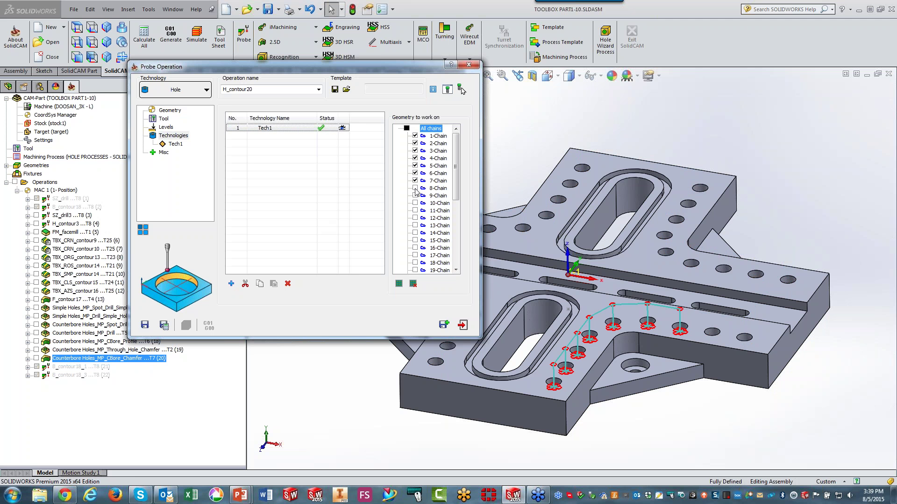
left_click(415, 188)
left_click(415, 195)
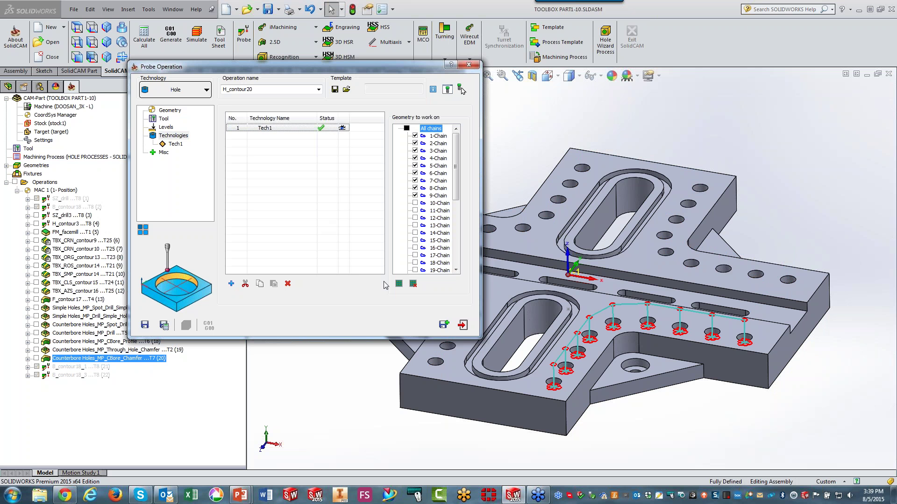
Add a second technology, Tech2, and replace its all-chains selection with chains from 10-Chain to 16-Chain
left_click(250, 130)
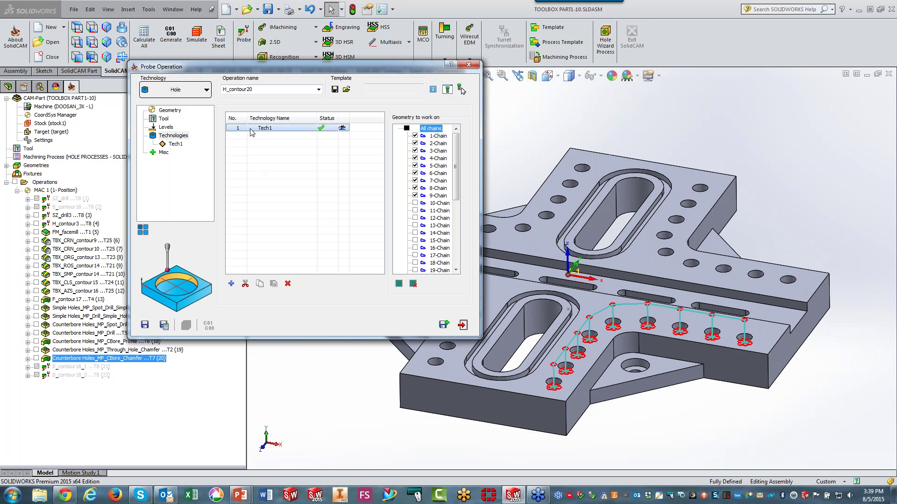
right_click(251, 130)
left_click(270, 136)
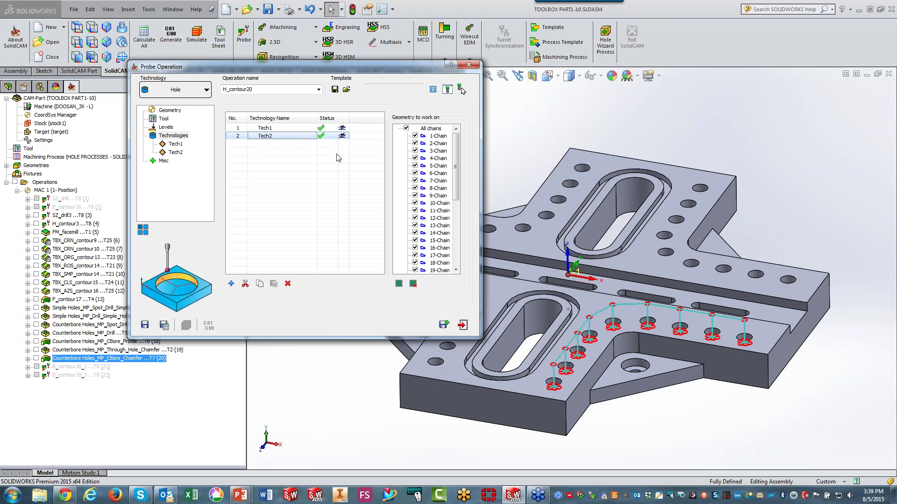
left_click(406, 129)
left_click_drag(456, 168, 457, 176)
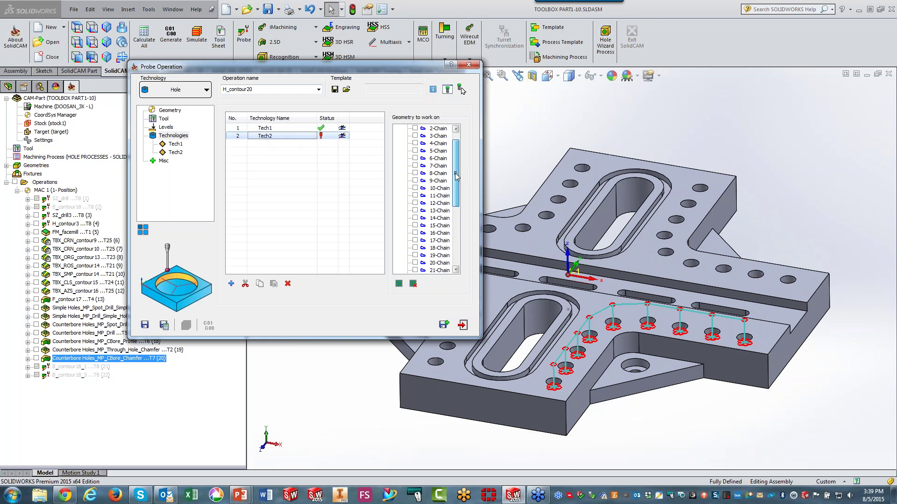
left_click(414, 188)
left_click(415, 195)
left_click(415, 203)
left_click(414, 218)
left_click(415, 225)
left_click(414, 232)
left_click(272, 129)
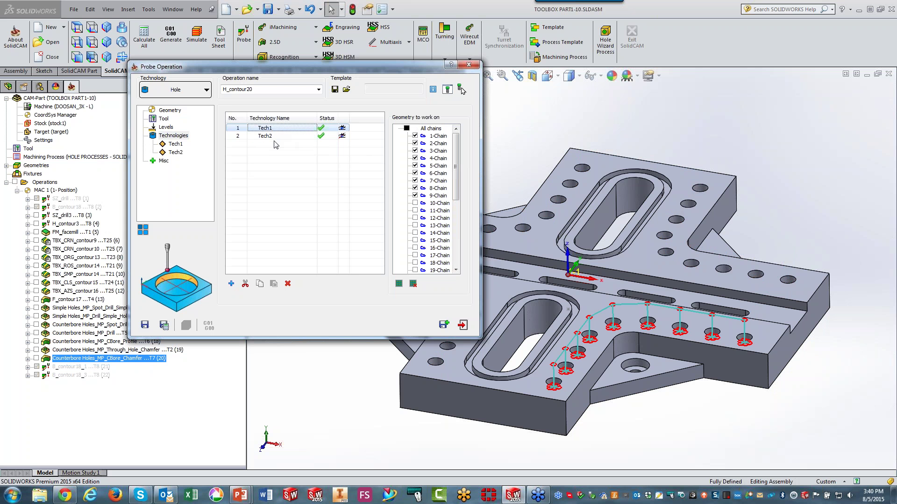
Preview the Tech2 probe path on the model and set its Z level to -6
left_click(274, 138)
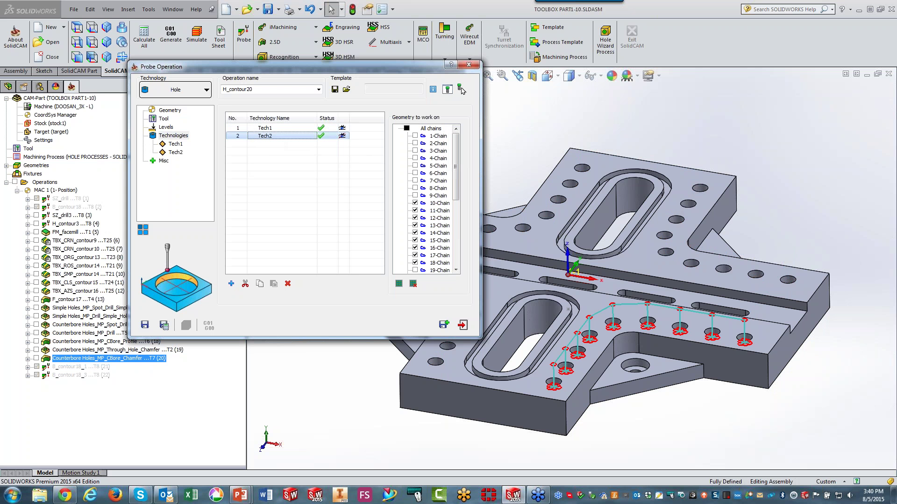
left_click(177, 152)
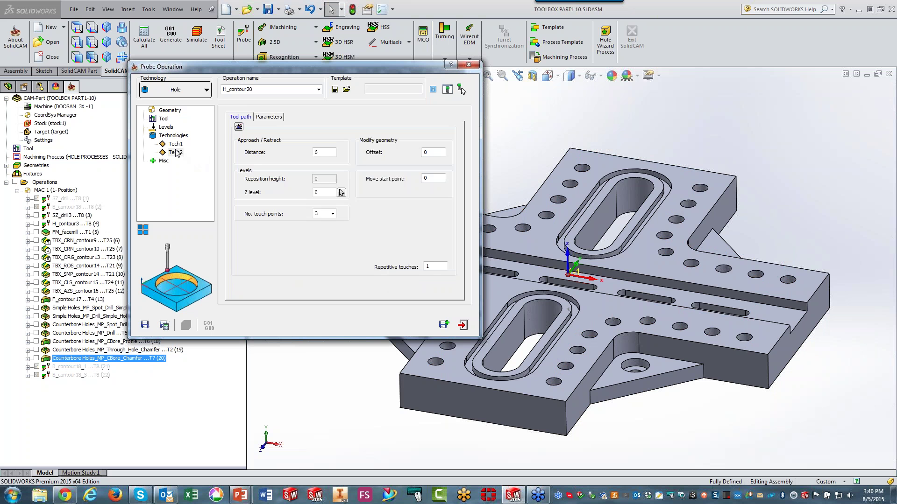
left_click(239, 127)
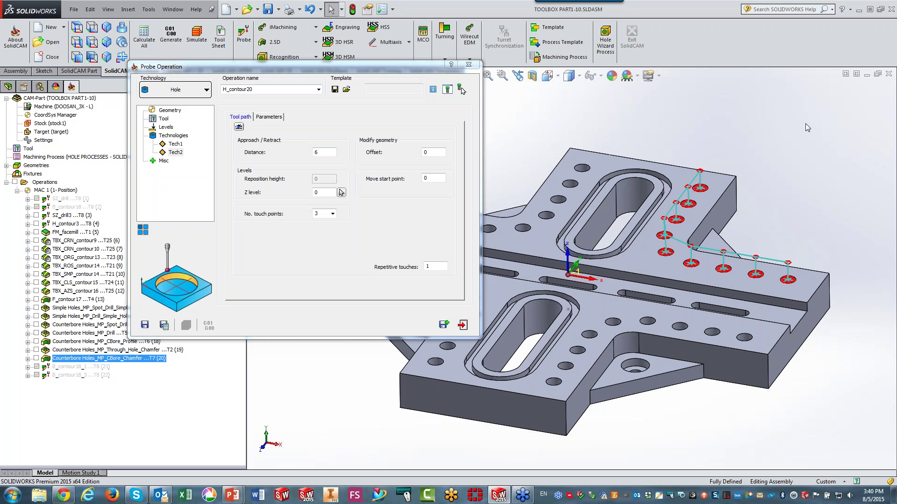
double_click(319, 192)
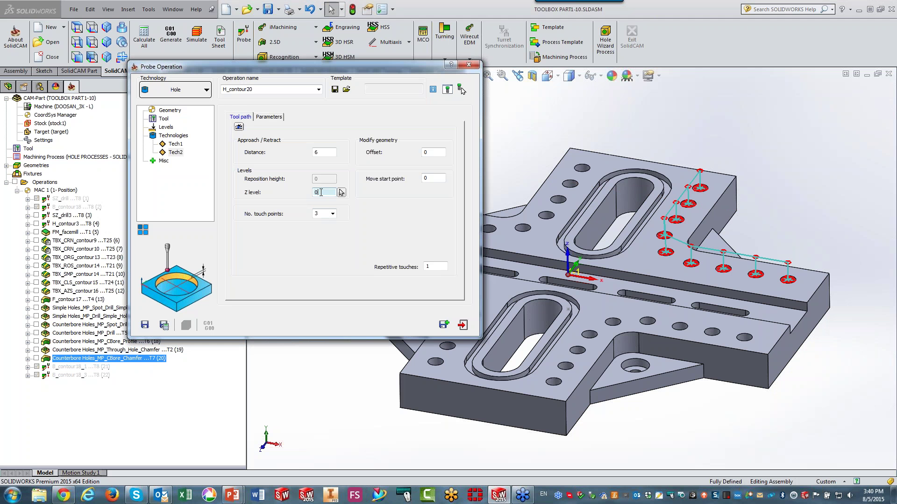
type("-2")
key("BackSpace")
type("6")
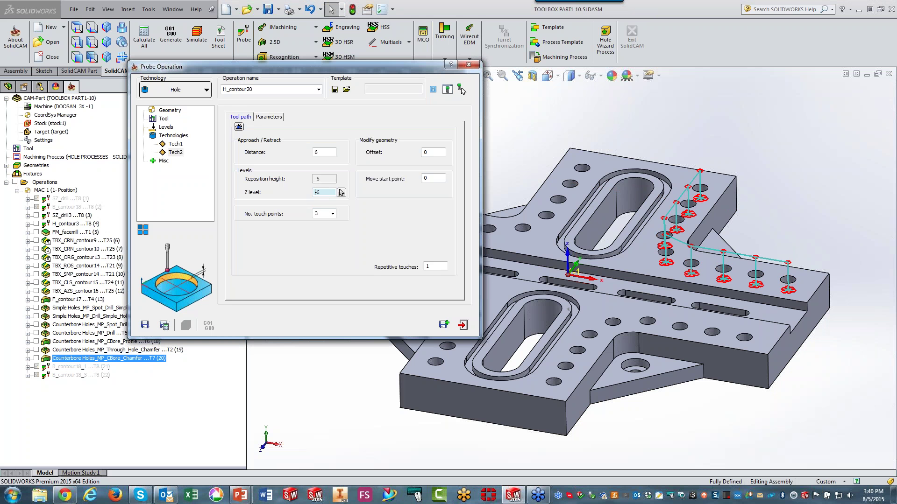
Add a third technology, Tech3, and replace its all-chains selection with chains from 19-Chain to 27-Chain
left_click(173, 136)
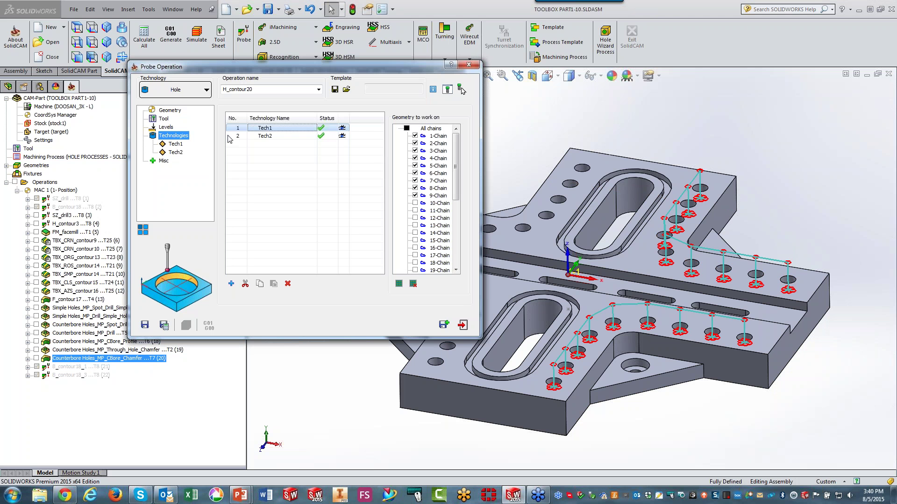
left_click(262, 136)
right_click(280, 136)
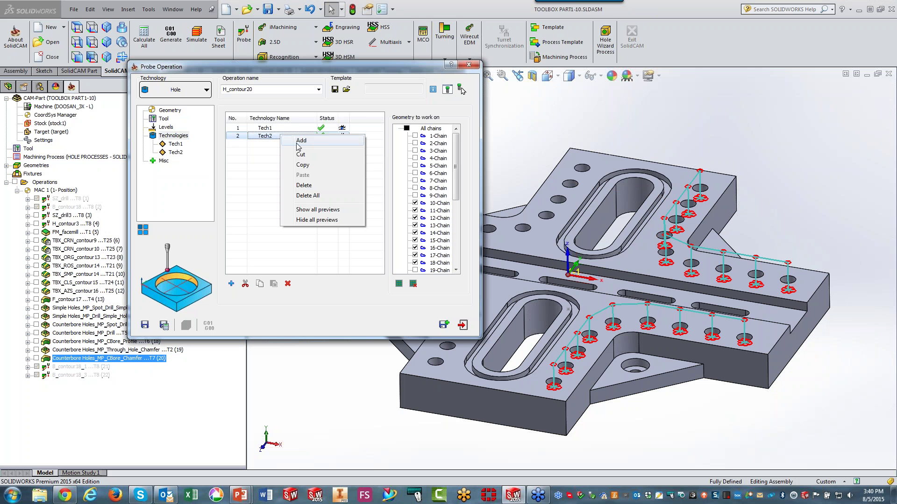
left_click(301, 141)
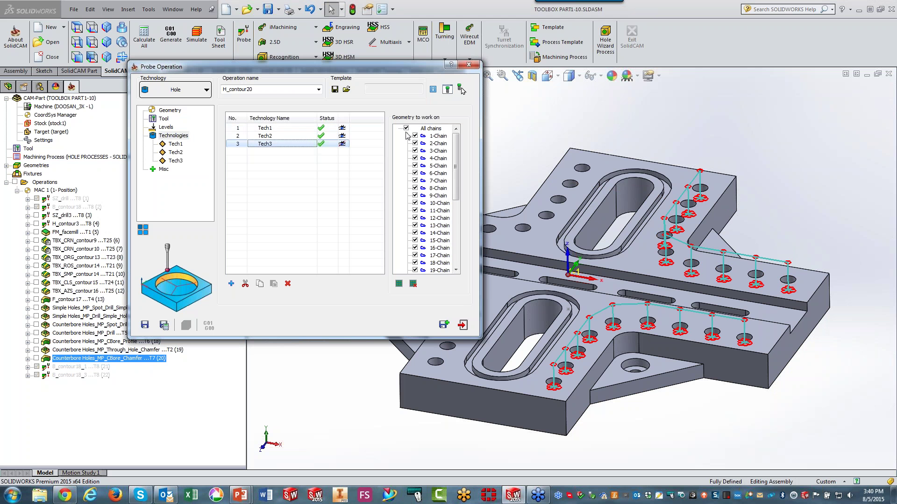
left_click_drag(460, 172, 462, 206)
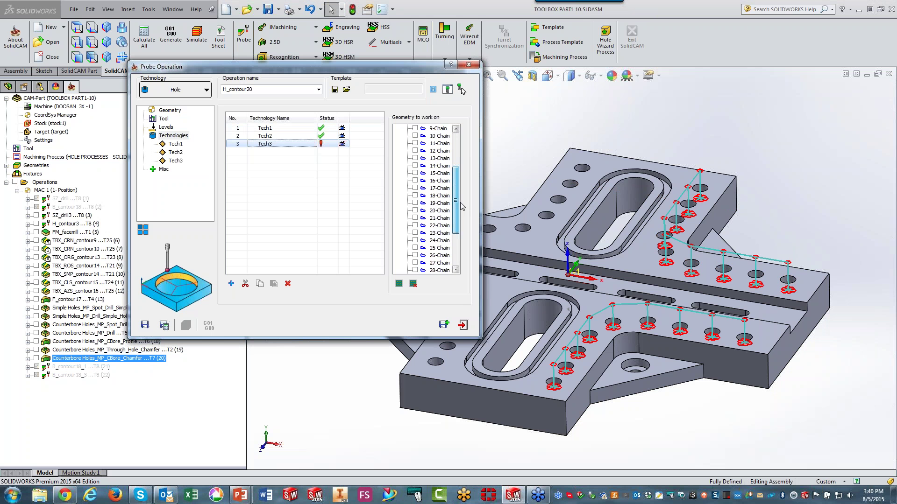
left_click(414, 204)
left_click(414, 211)
left_click(415, 219)
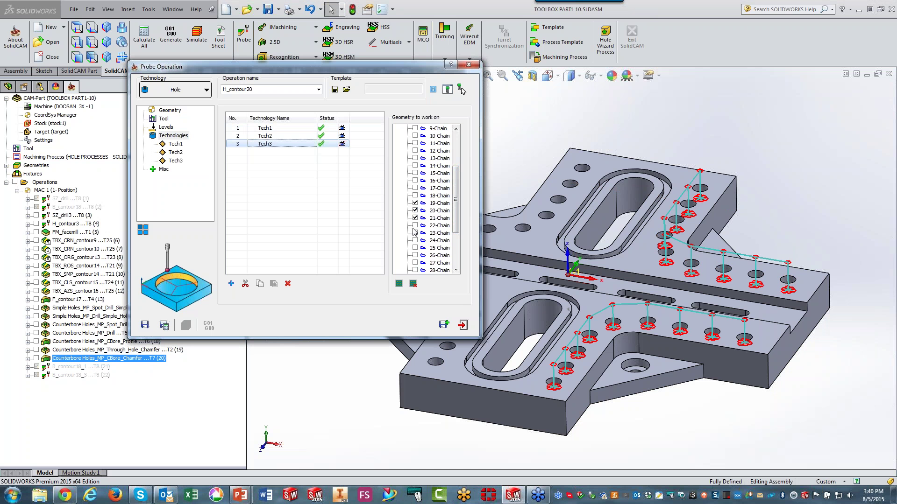
left_click(415, 226)
left_click(415, 233)
left_click(414, 240)
left_click(415, 248)
left_click(415, 255)
left_click(285, 146)
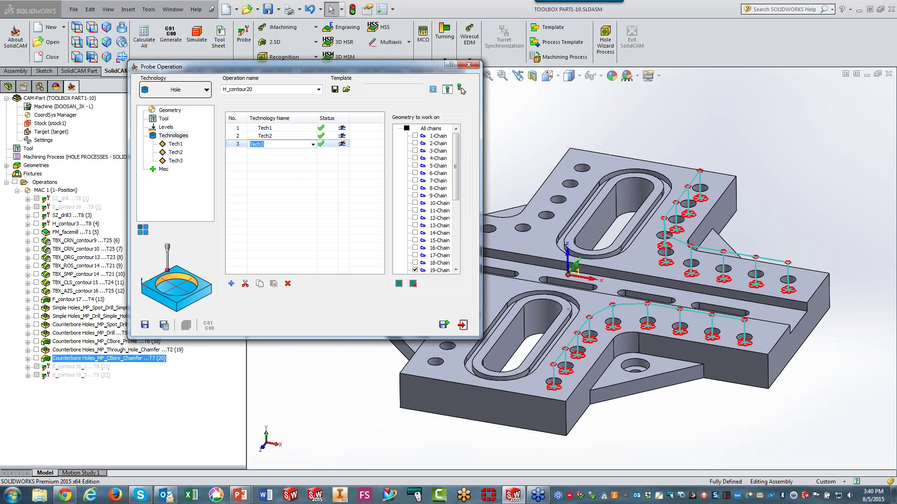
left_click_drag(455, 168, 459, 218)
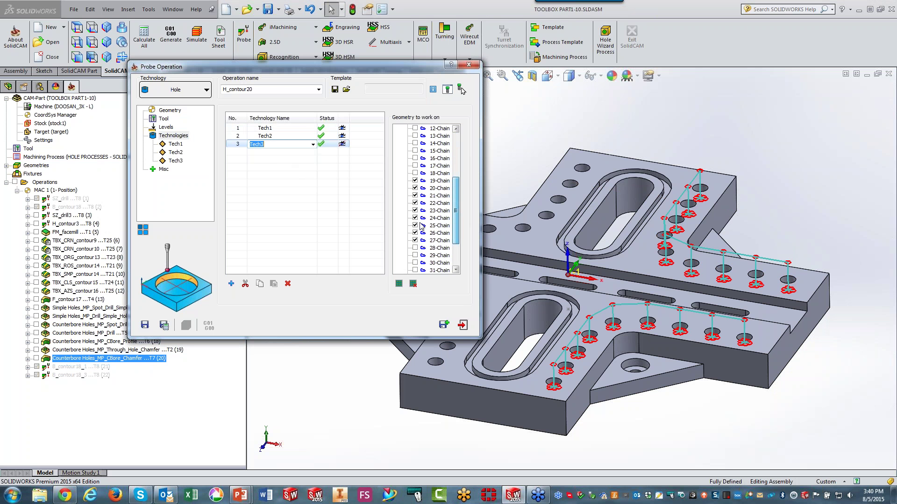
Add a fourth technology, Tech4, and replace its all-chains selection with consecutive chains starting at 28-Chain
right_click(272, 149)
right_click(247, 146)
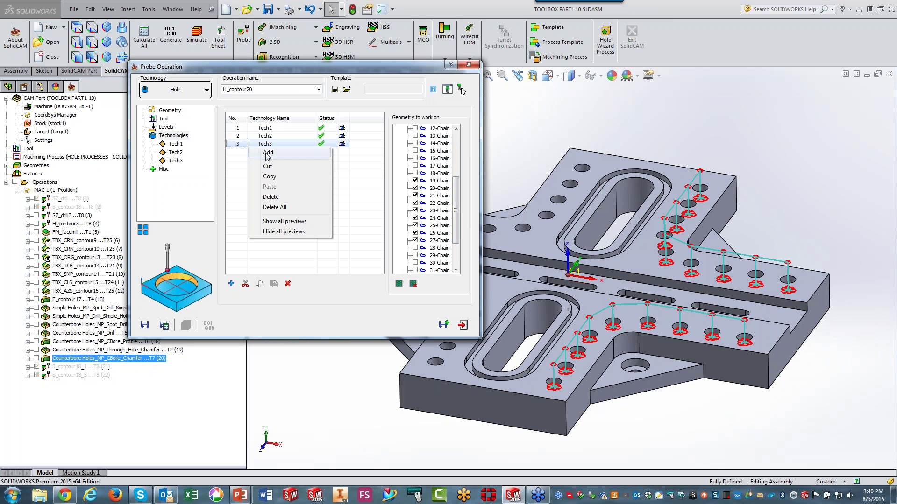
left_click(264, 153)
left_click(406, 128)
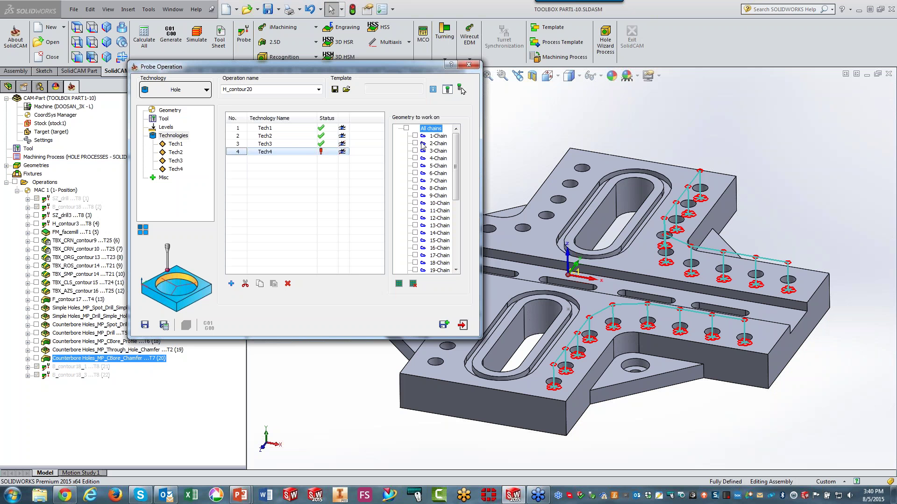
left_click_drag(456, 169, 457, 228)
left_click(415, 218)
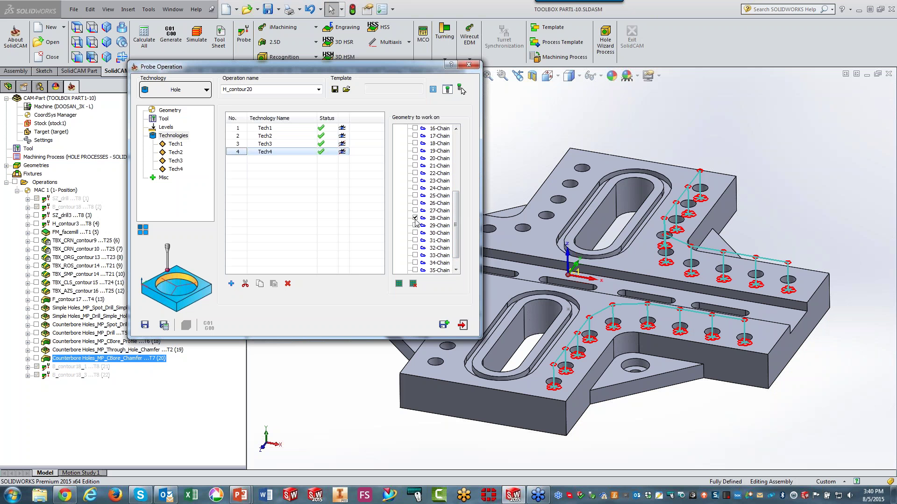
left_click(414, 225)
left_click(415, 233)
left_click(415, 241)
scroll(415, 241, "down", 1)
left_click(415, 241)
left_click(414, 248)
left_click(414, 256)
left_click(414, 263)
Set the Z level of Tech3 to -9 and preview its probe path on the model
left_click(266, 144)
left_click(166, 161)
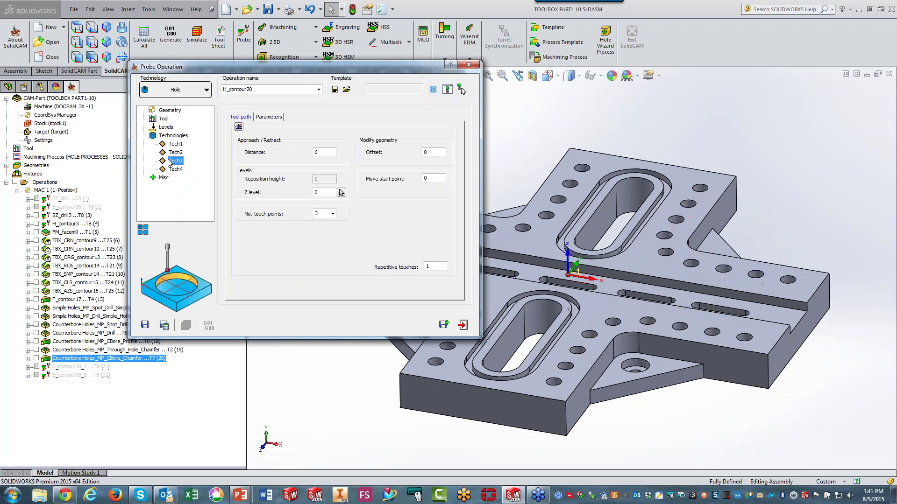
left_click(323, 192)
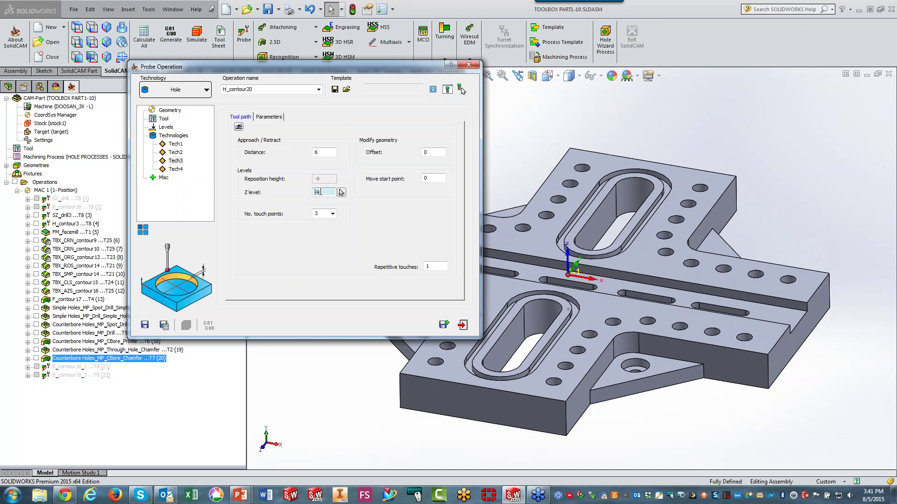
left_click(239, 127)
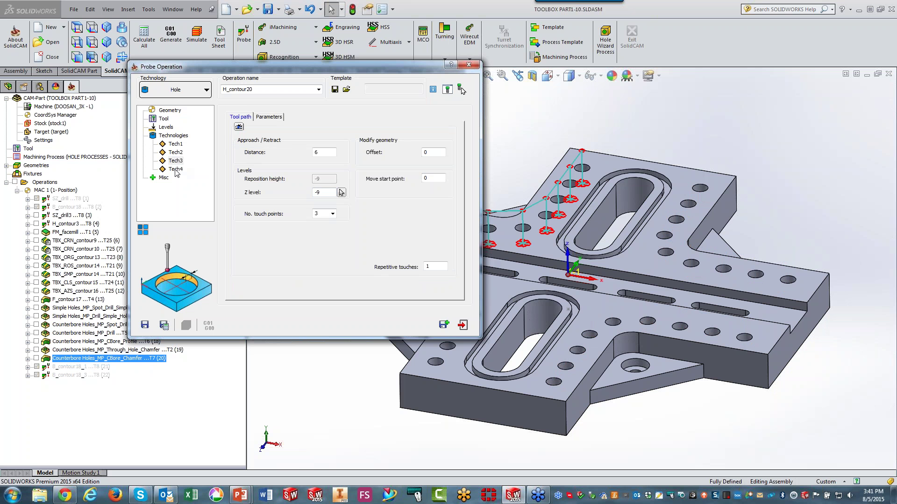
Set the Z level of Tech4 to -12 and preview its probe path on the model
left_click(176, 170)
left_click(322, 192)
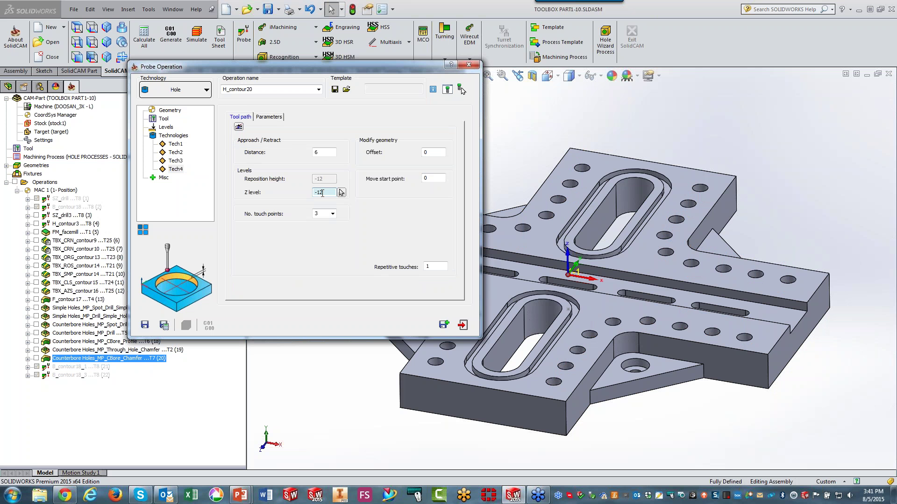
left_click(239, 126)
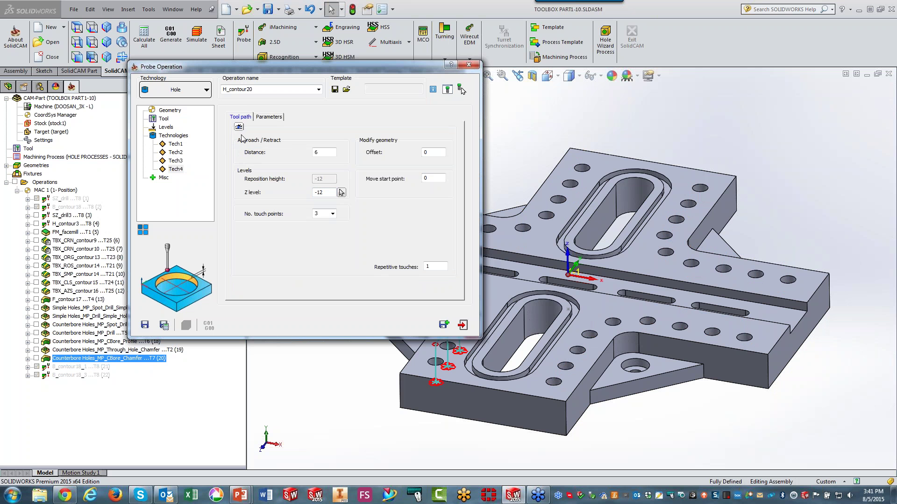
Review the Z levels and probe paths of Tech1 through Tech4, and save and calculate the H_contour20 operation
left_click(175, 160)
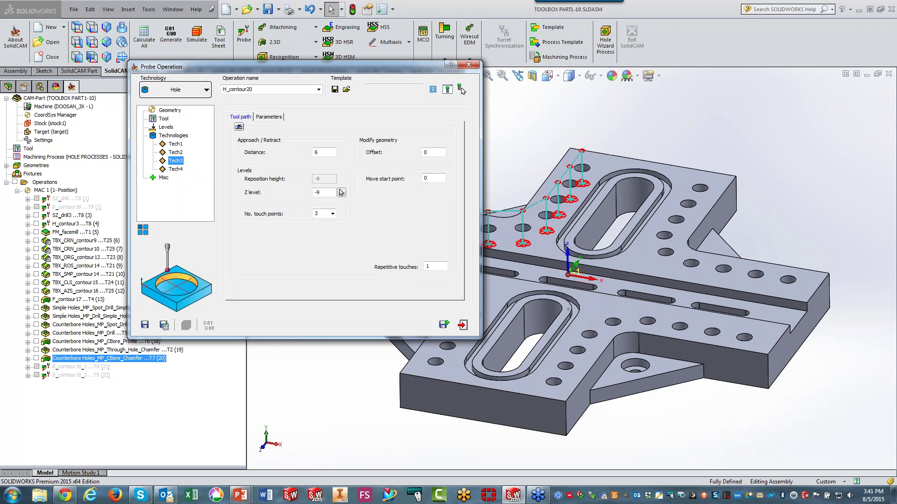
left_click(174, 154)
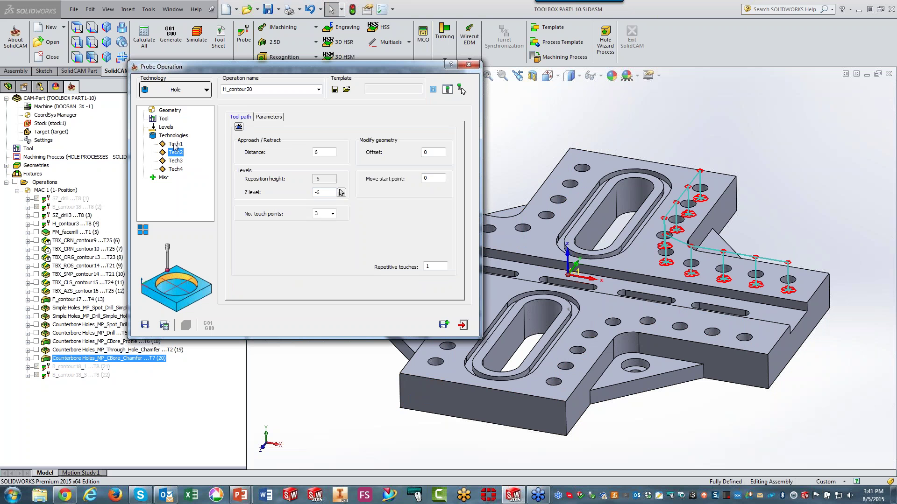
left_click(175, 144)
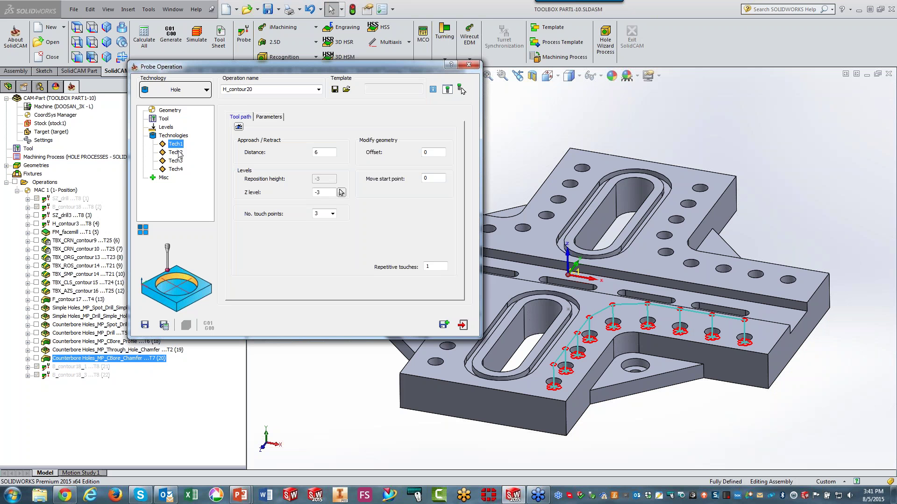
left_click(178, 152)
left_click(182, 161)
left_click(175, 169)
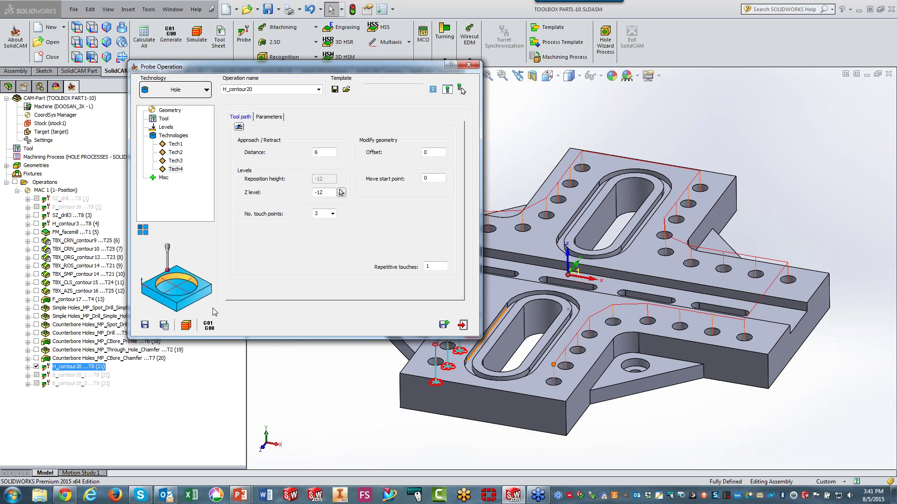
Simulate the H_contour20 probing in SolidVerify, and exit both the simulation and the probe operation
left_click(187, 325)
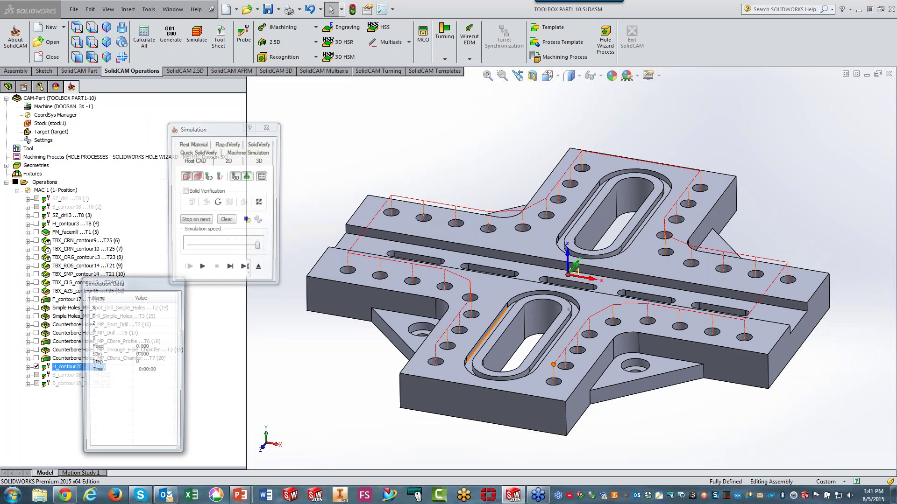
left_click(259, 144)
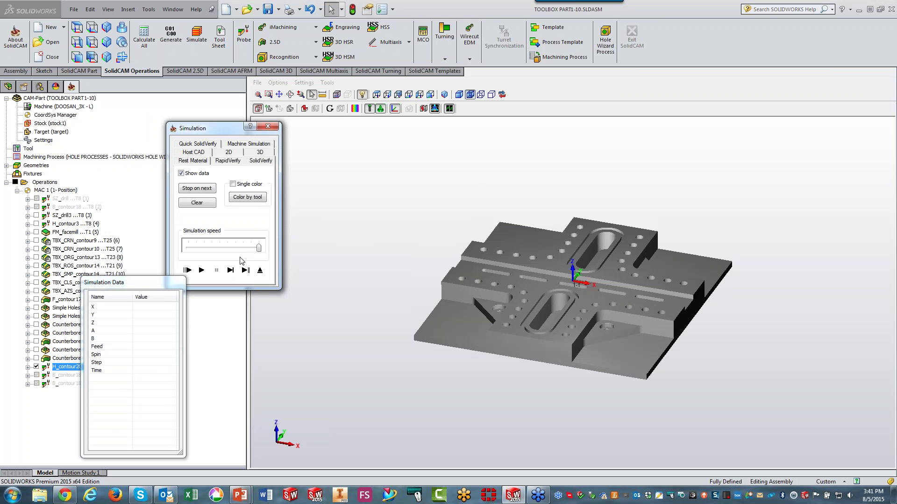
left_click(201, 269)
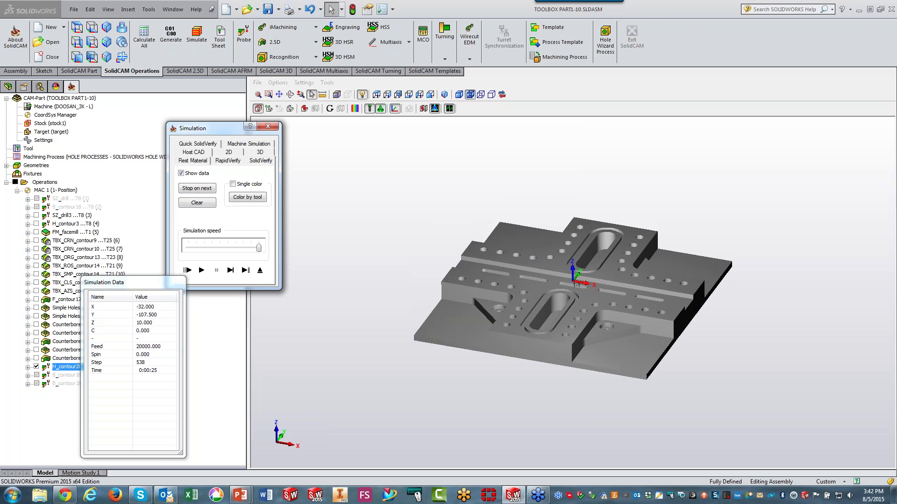
left_click(260, 269)
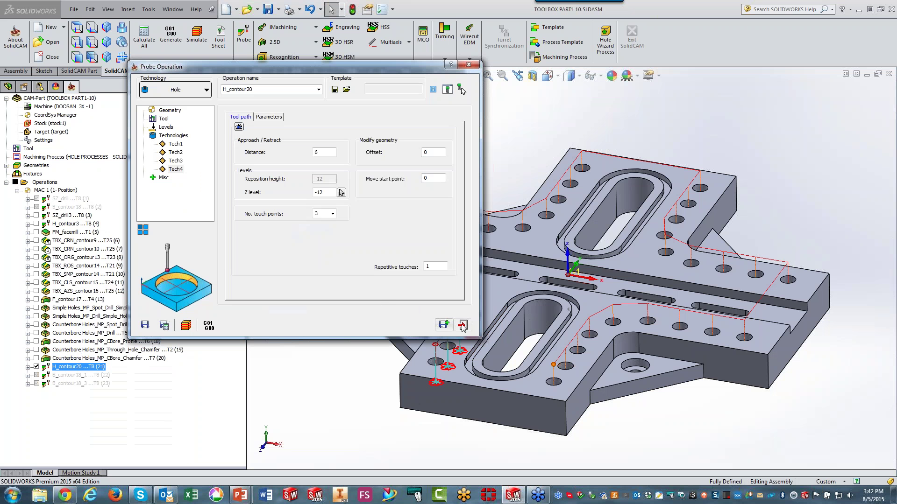
left_click(463, 327)
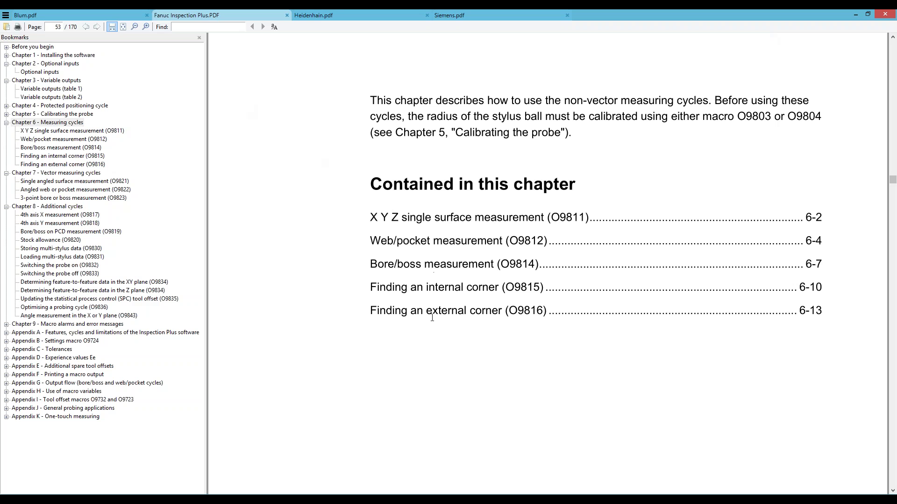
Switch to the Fanuc Inspection Plus PDF and view the single angled surface (O9821) and angled web or pocket (O9822) cycles
left_click(49, 182)
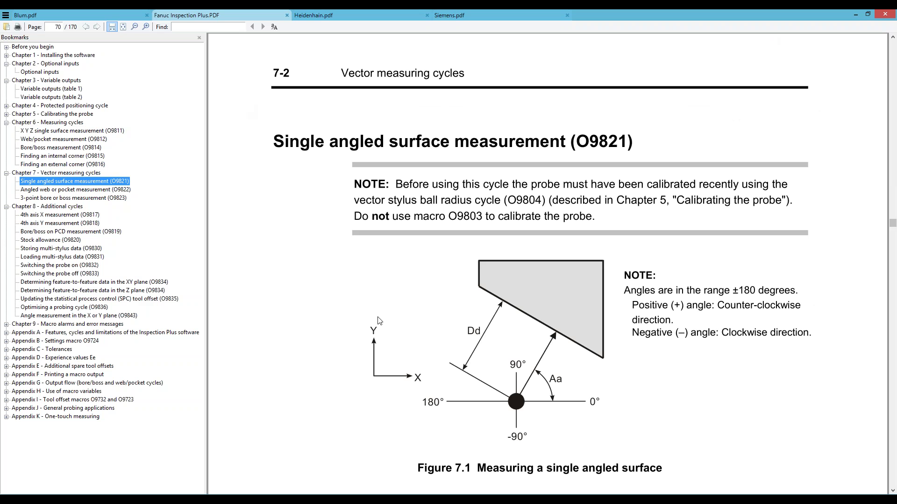
left_click(74, 190)
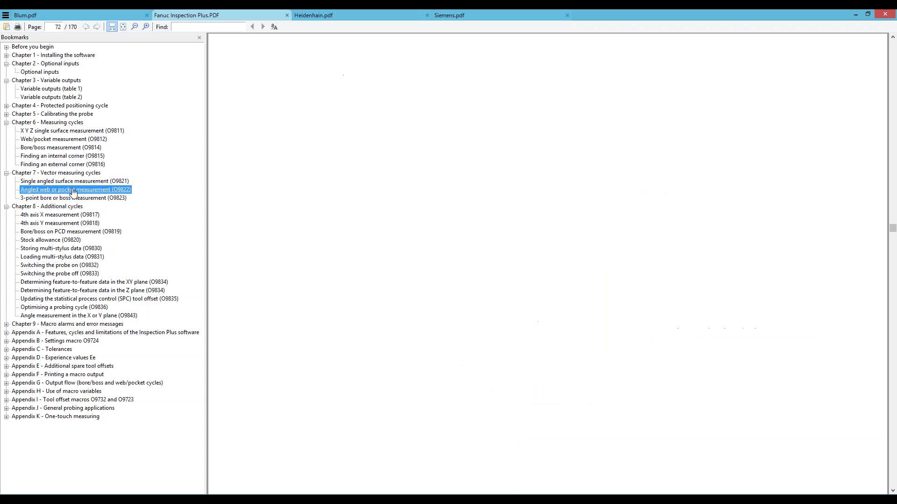
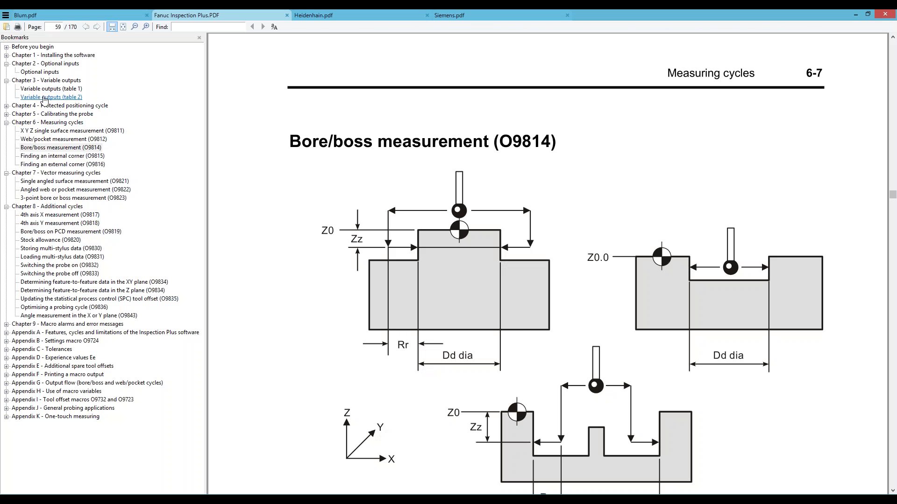
Find the Ww parameter in the manual's Optional inputs section and select the text "Print the output data"
left_click(39, 73)
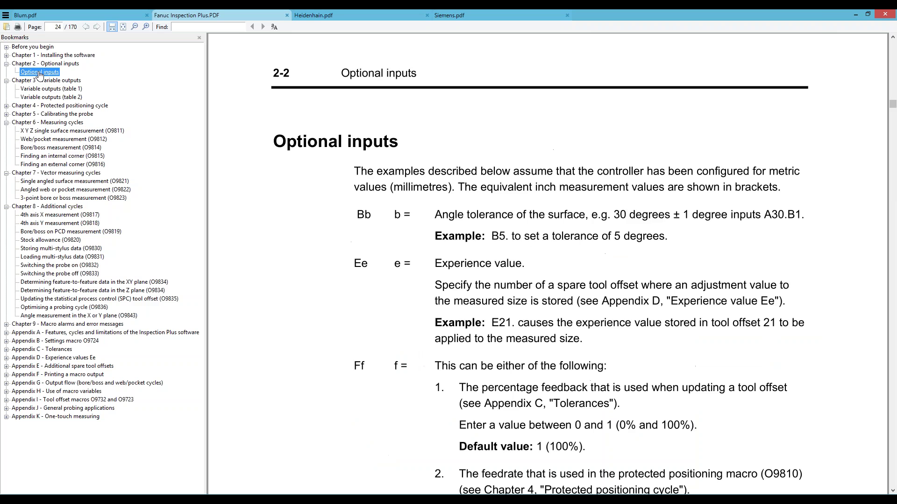
scroll(481, 269, "down", 10)
scroll(482, 270, "down", 15)
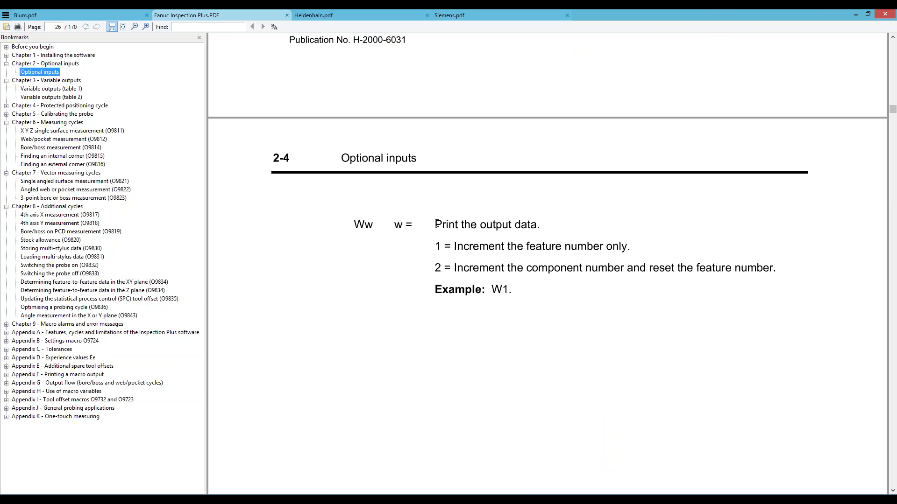
left_click_drag(444, 224, 534, 226)
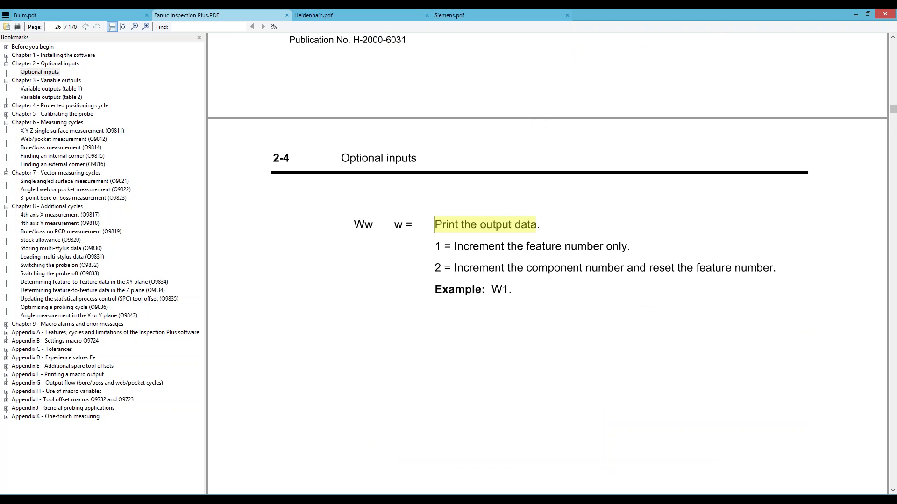
Switch to Heidenhain.pdf and view the example measuring log for touch probe cycle 421 under Recording the results of measurement
left_click(343, 15)
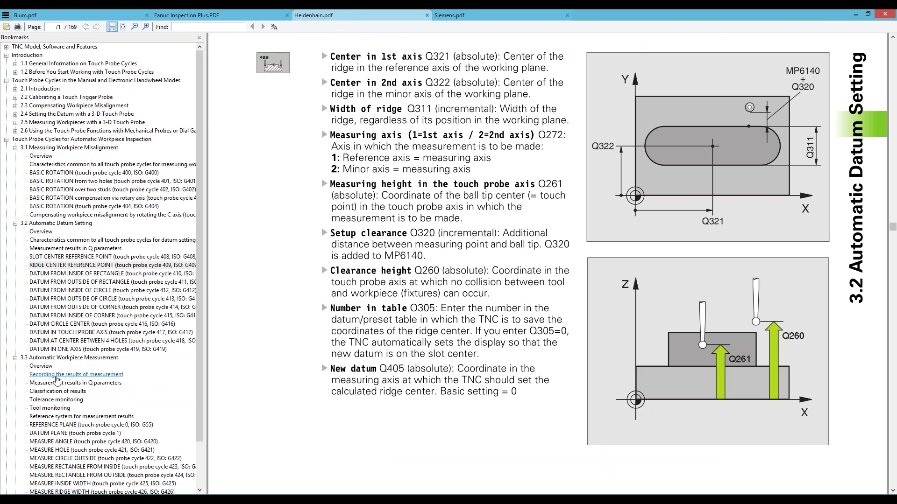
left_click(57, 375)
left_click(57, 375)
scroll(615, 304, "down", 10)
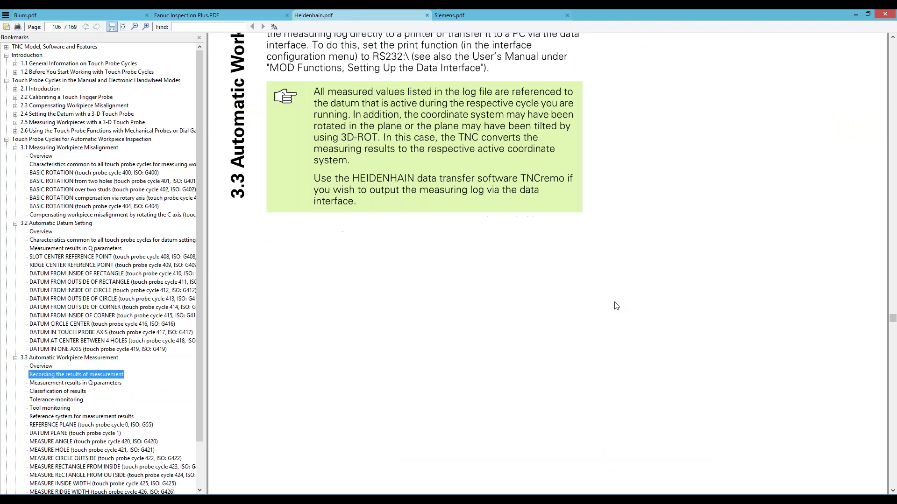
left_click(290, 110)
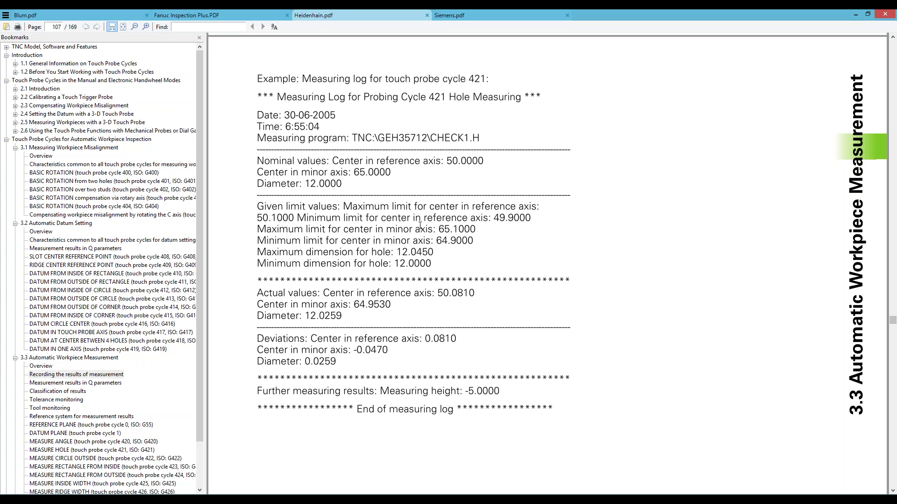
Open the measurement printout PRNT0017.txt from the Probe Webinar doc folder and look through its first records
left_click(94, 501)
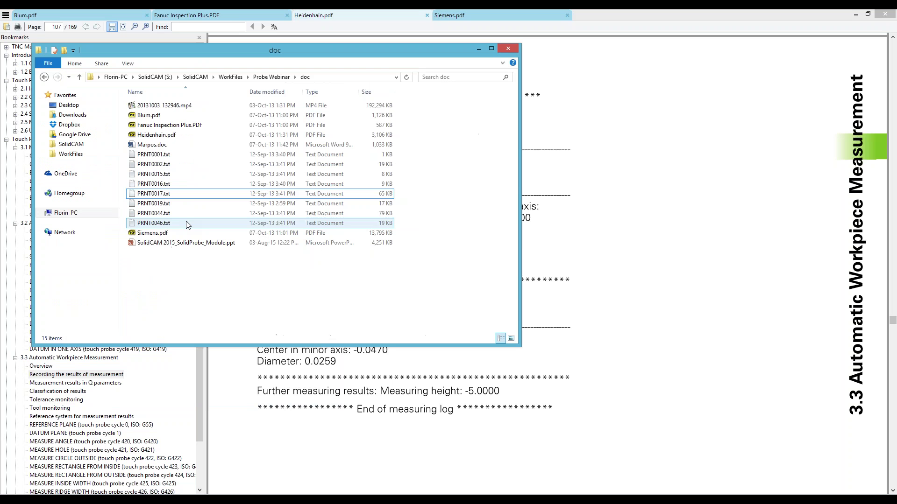
double_click(159, 195)
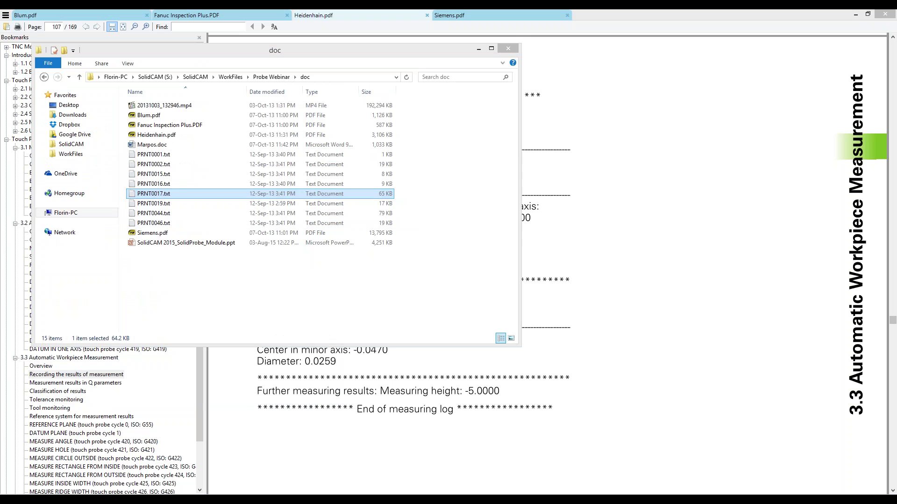
scroll(270, 164, "down", 4)
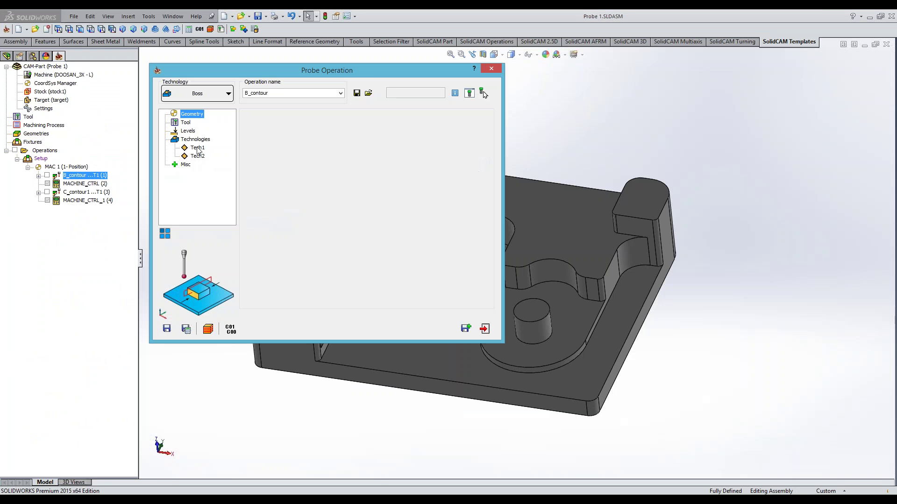
Review the Center X and Distance in X axis tolerances among Tech1's parameters in the B_contour probe operation, and exit the operation
left_click(197, 148)
left_click(291, 120)
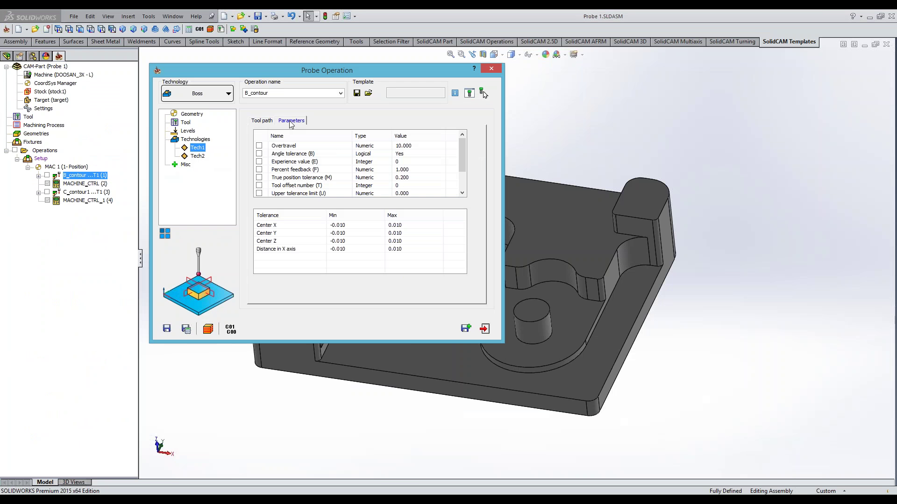
left_click(275, 225)
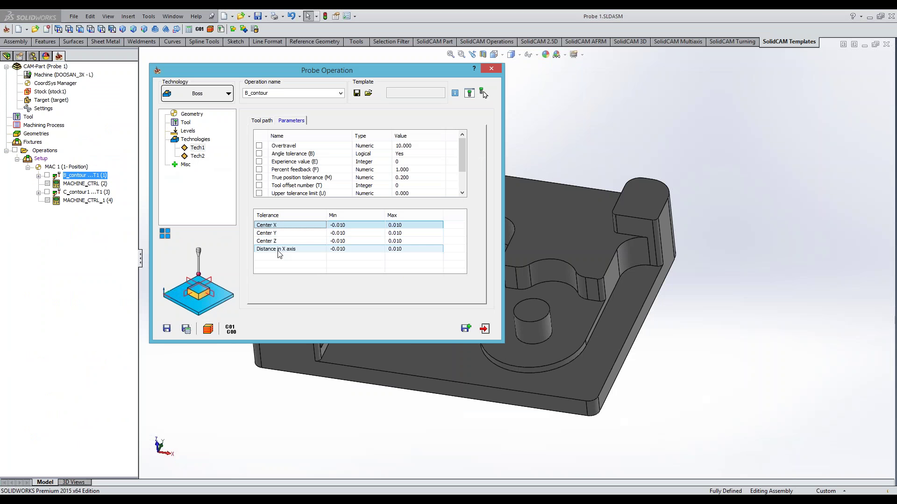
left_click(279, 249)
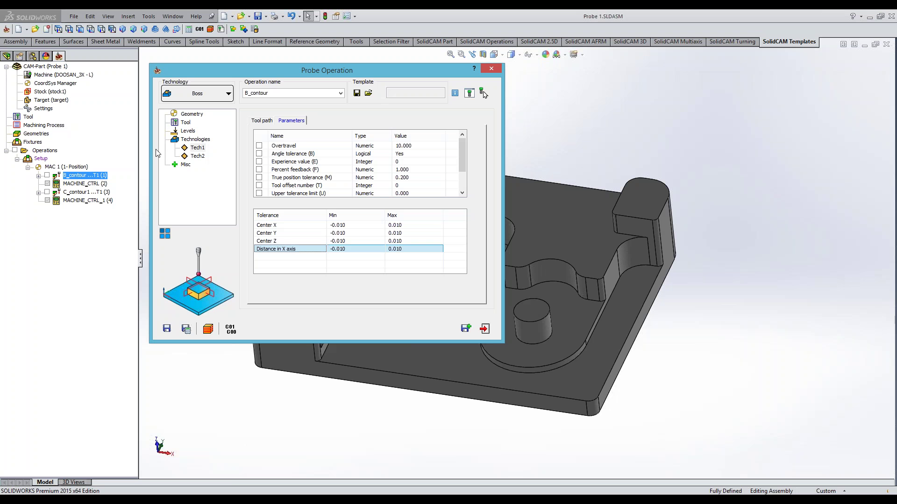
left_click(305, 250)
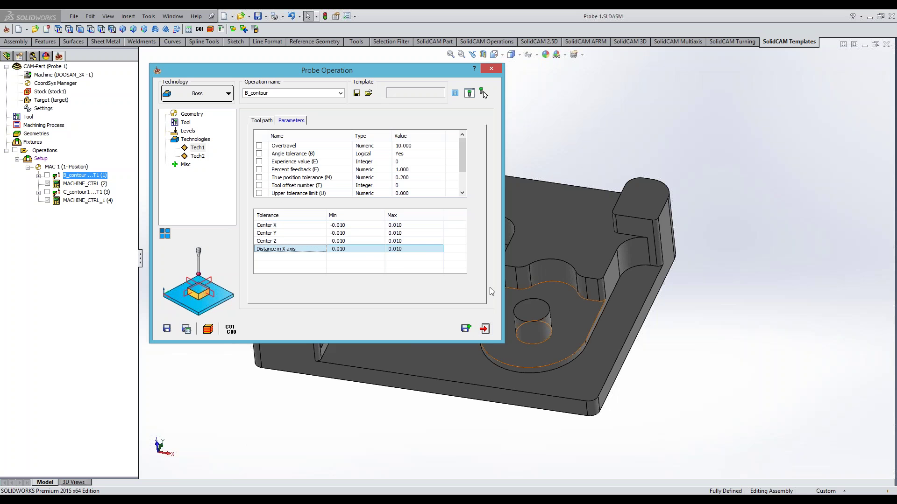
left_click(484, 330)
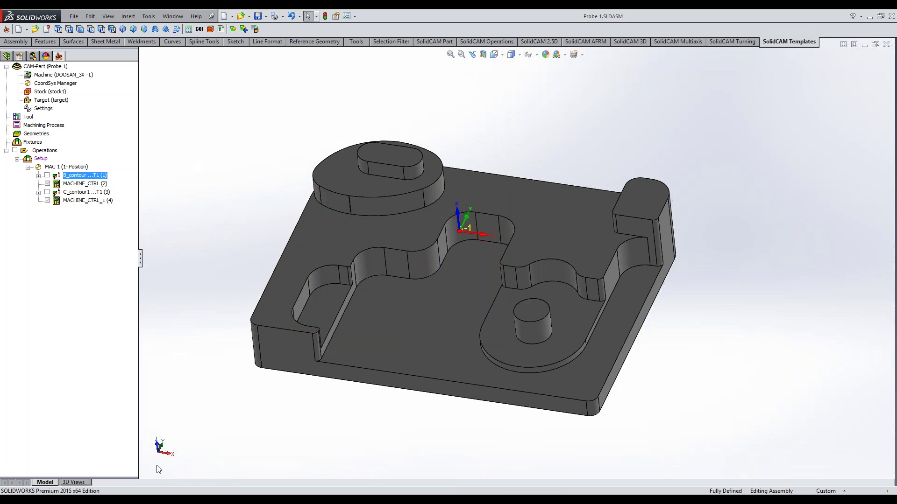
Return to PRNT0017.txt and examine the deviation of the 14 mm diameter in feature number 3 and the records that follow
mouse_move(136, 500)
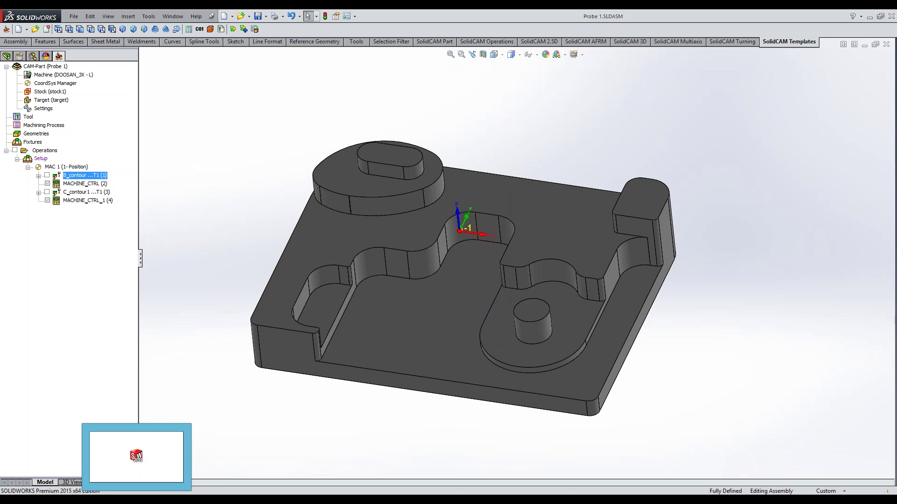
left_click(212, 500)
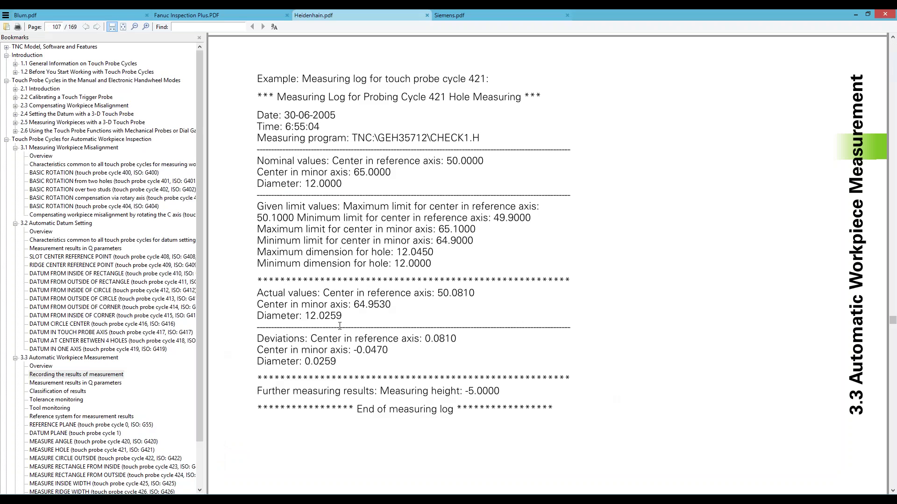
left_click(288, 499)
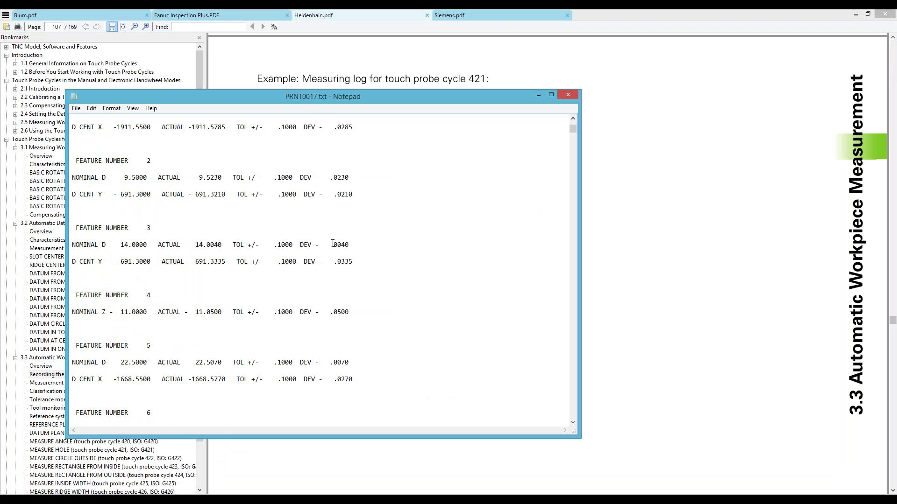
left_click_drag(332, 243, 350, 246)
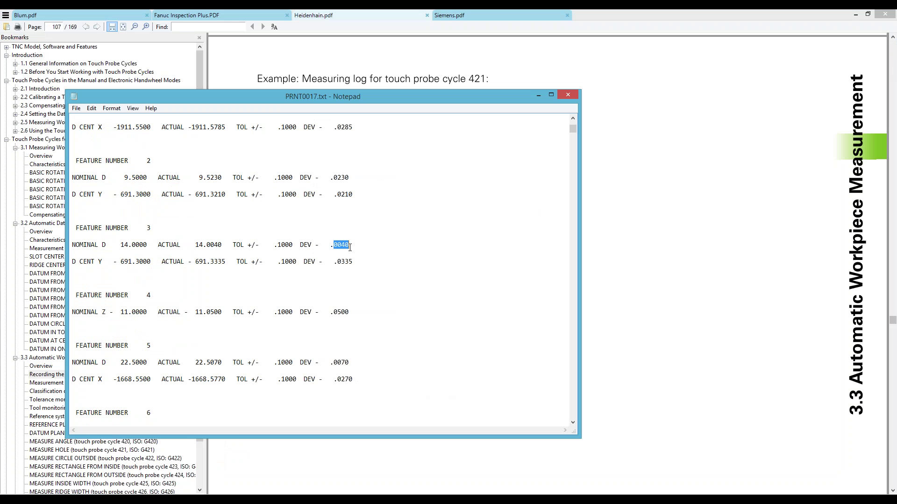
left_click(296, 243)
left_click(162, 232)
left_click(155, 294)
scroll(323, 309, "down", 20)
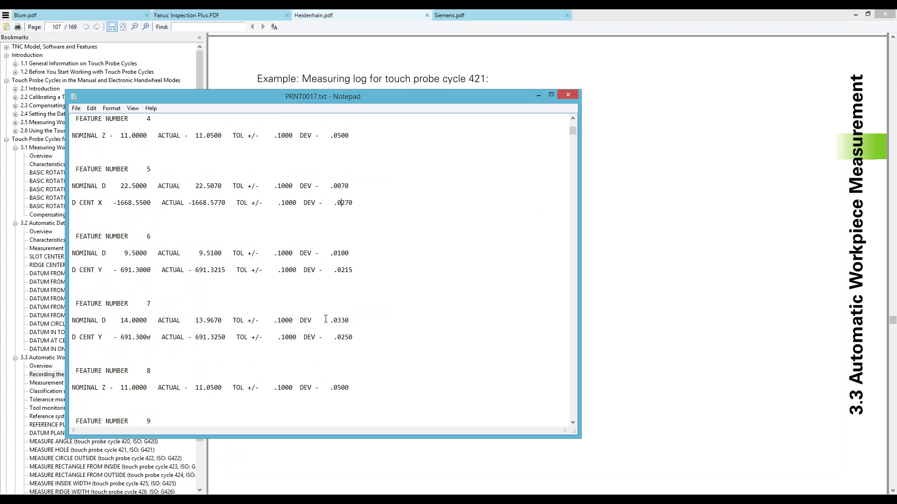
scroll(350, 297, "down", 10)
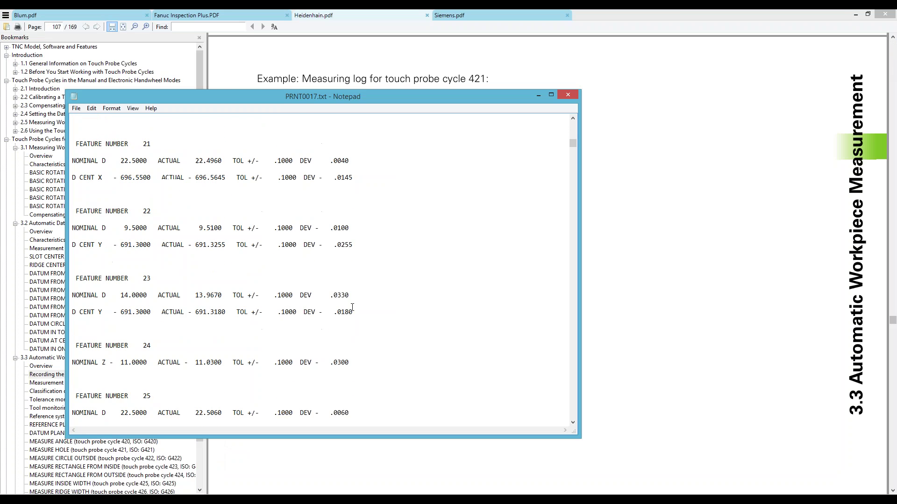
Examine the nominal, actual and deviation values of the last features at the end of PRNT0017.txt, and return to Heidenhain.pdf
left_click_drag(573, 148, 573, 418)
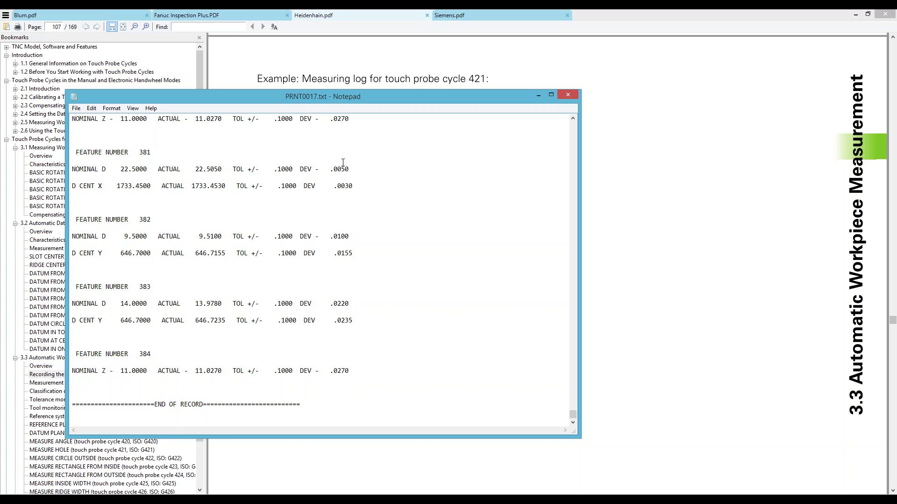
left_click_drag(336, 169, 353, 186)
left_click(336, 240)
left_click(706, 284)
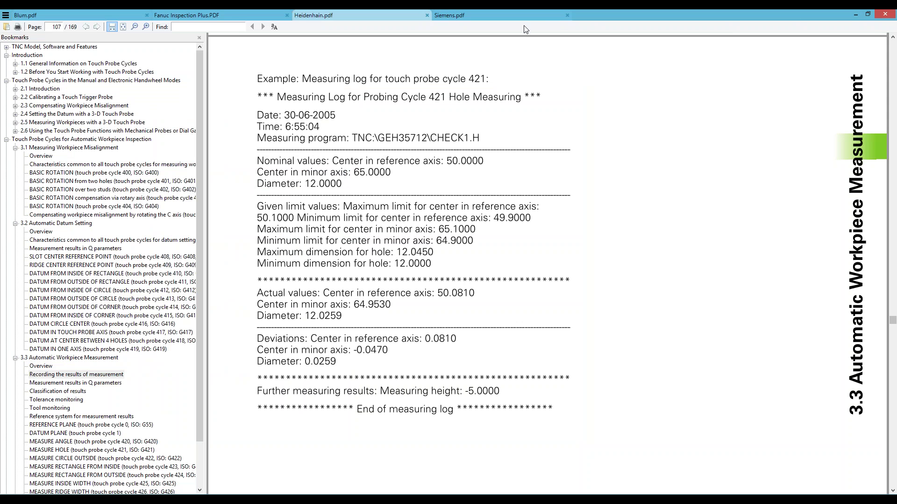
Switch to Siemens.pdf and view the measuring variants and diagrams of the CYCLE977 function overview
left_click(486, 16)
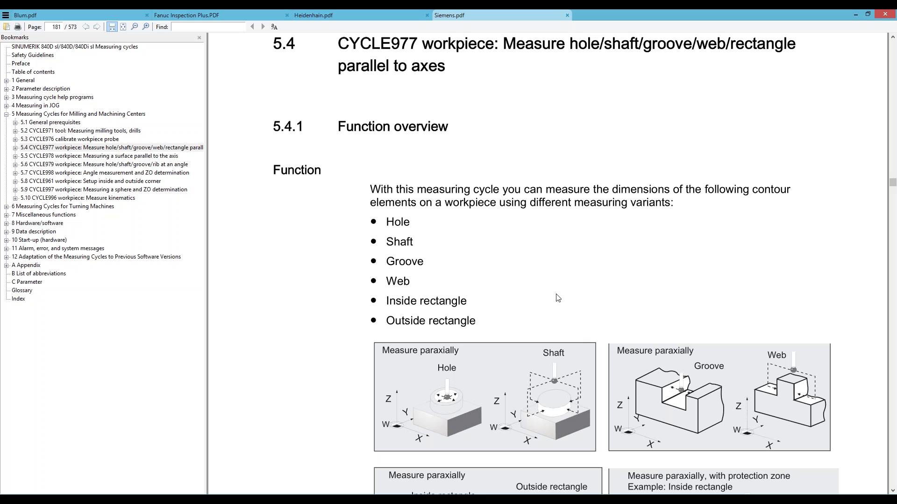
scroll(555, 299, "down", 2)
scroll(555, 272, "down", 7)
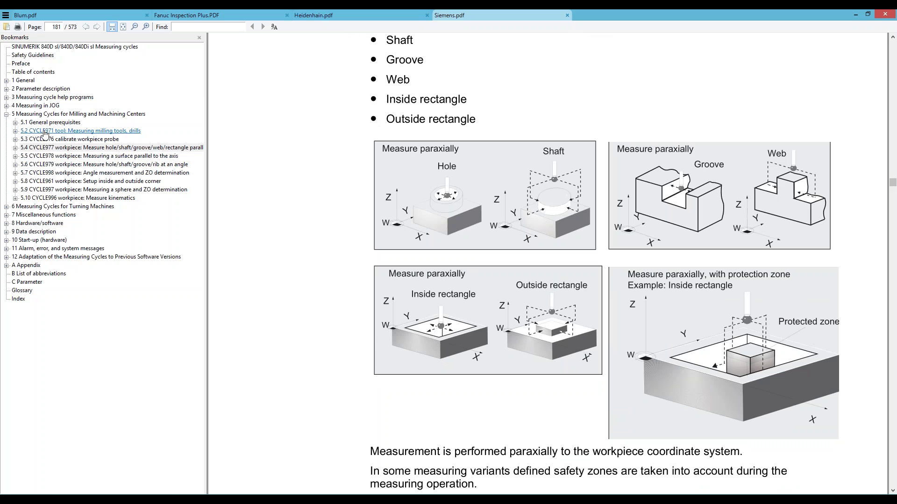
Revisit Heidenhain.pdf and the Fanuc Inspection Plus PDF, and read the Upper tolerance limit and Null band optional inputs
left_click(318, 15)
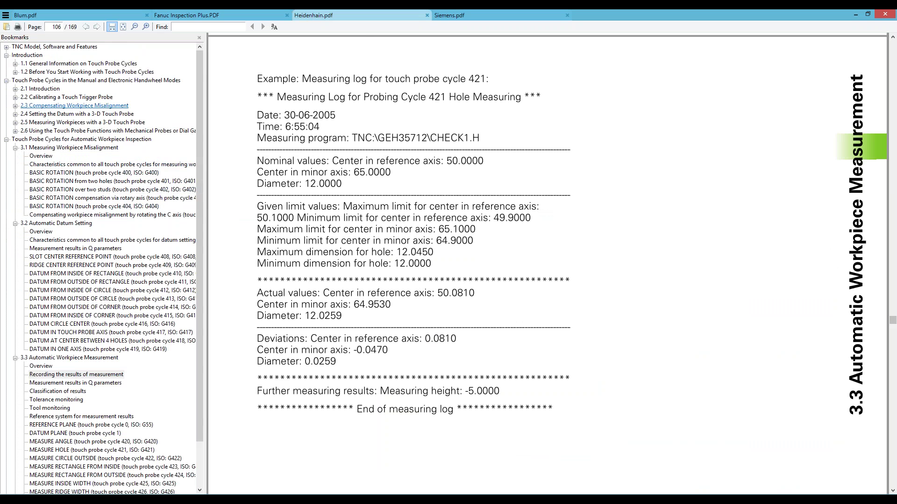
left_click(177, 17)
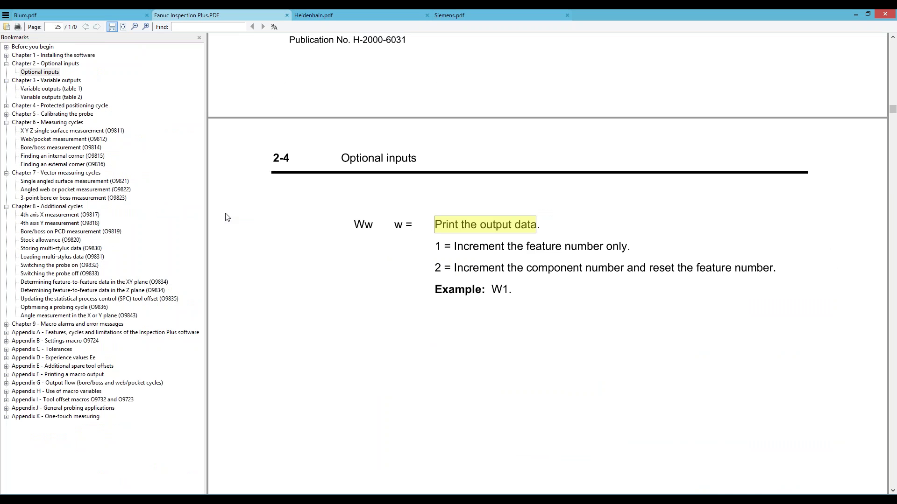
scroll(467, 248, "up", 3)
scroll(508, 234, "up", 3)
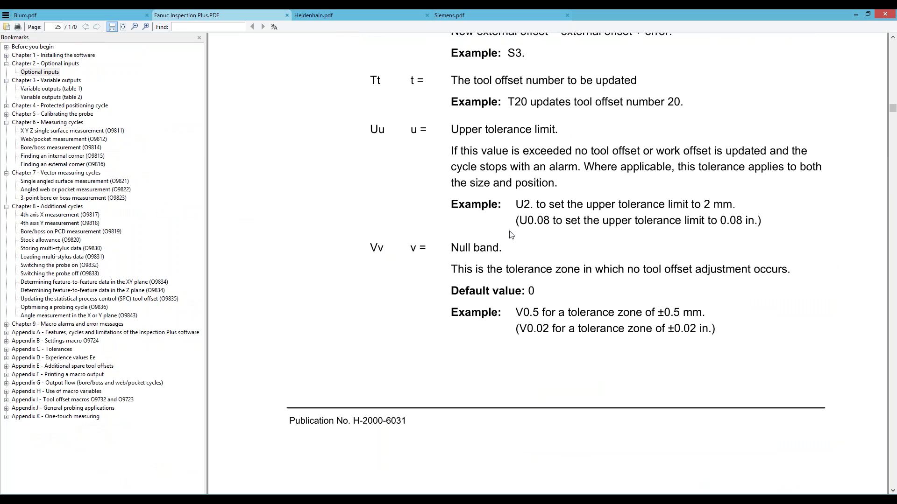
View the outside width referencing examples in Blum.pdf, minimize the PDF viewer, and close PRNT0017.txt
left_click(73, 15)
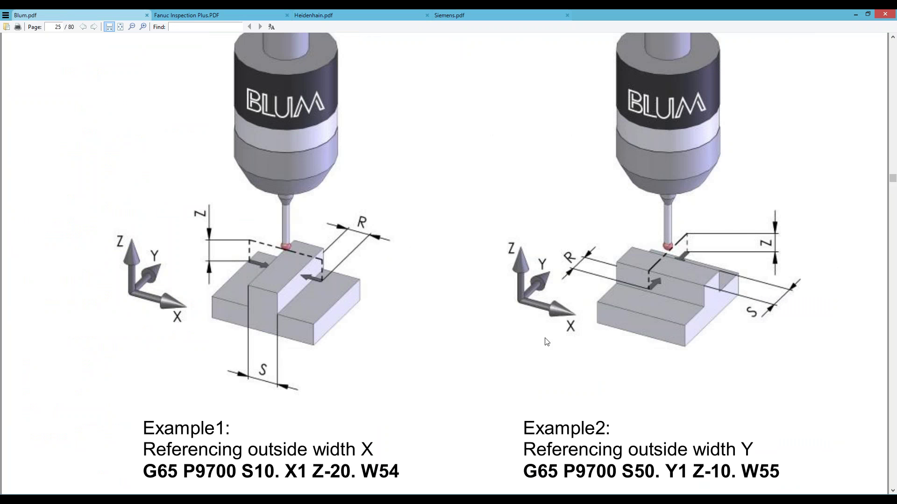
scroll(547, 342, "down", 3)
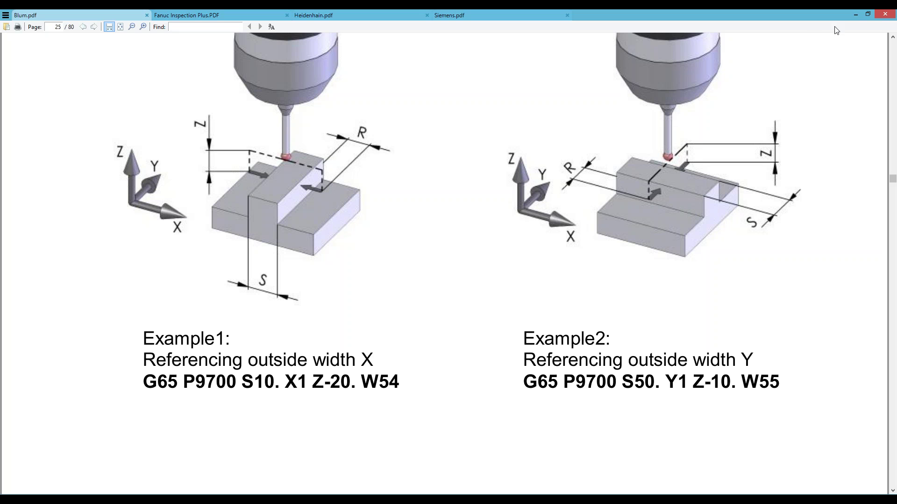
left_click(854, 16)
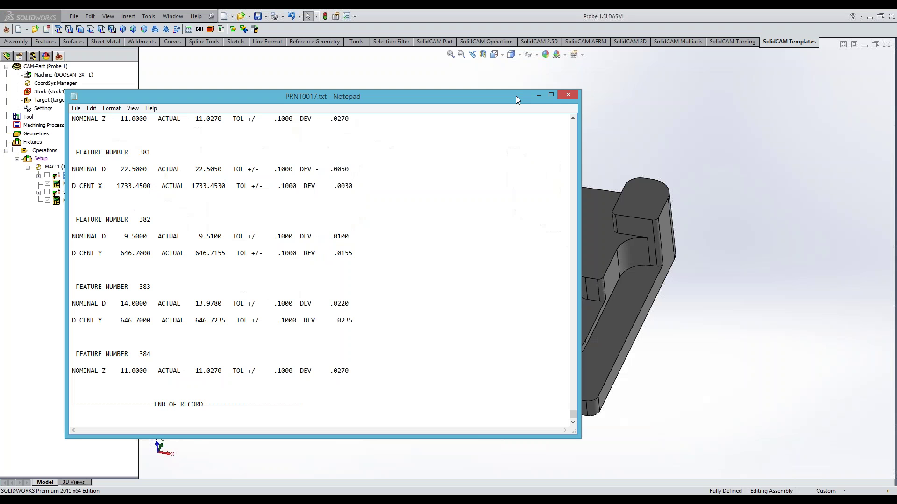
left_click(568, 96)
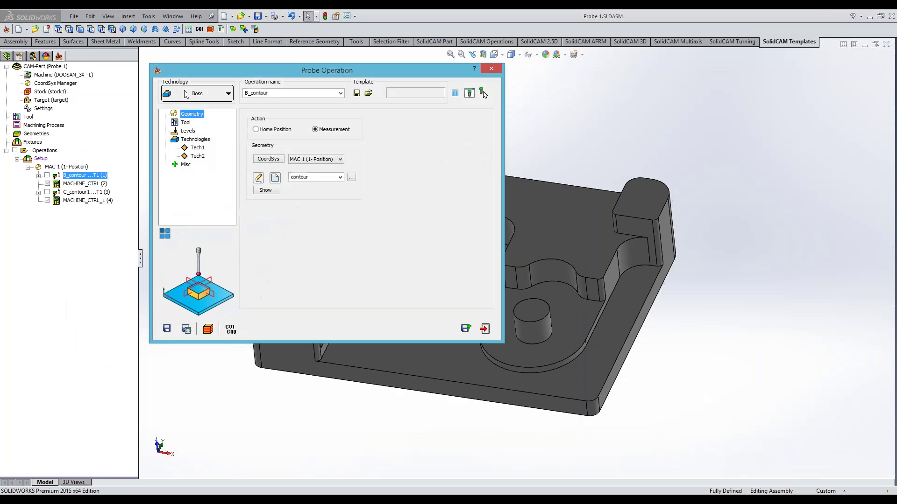
Review the available probing technologies in the B_contour operation while keeping Boss selected, and exit the operation
left_click(197, 94)
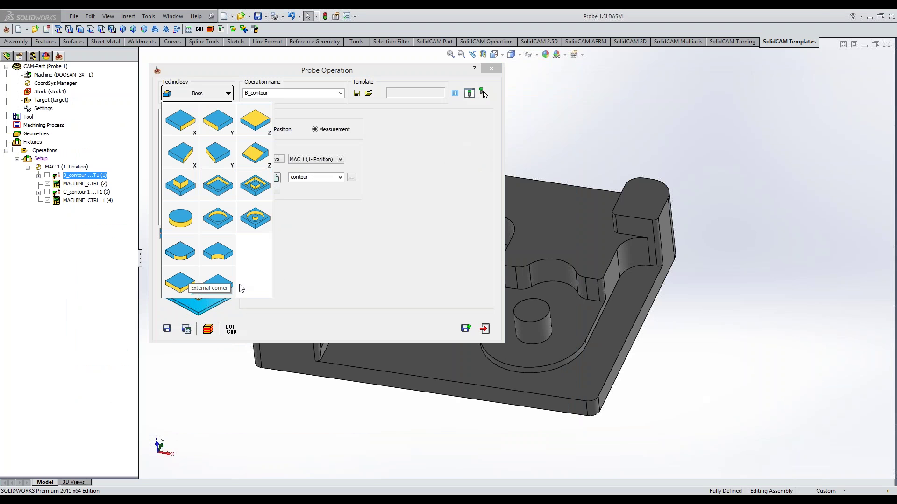
left_click(426, 267)
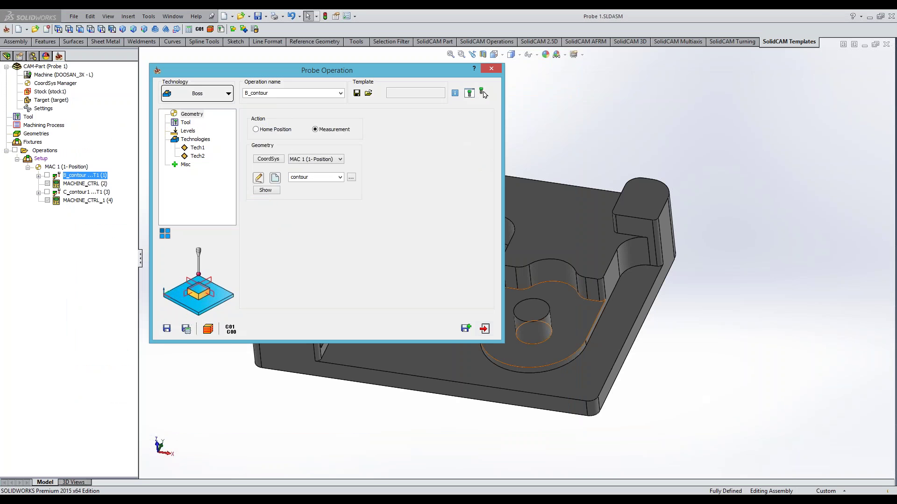
left_click(485, 329)
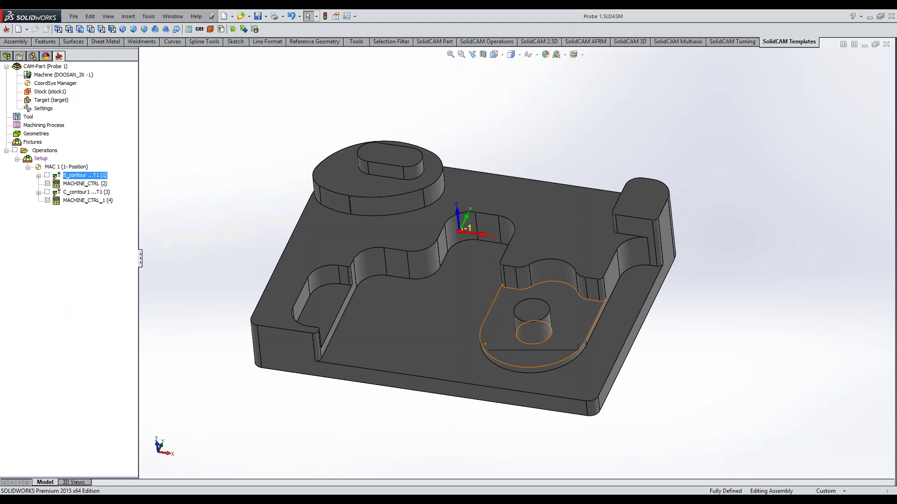
Select the top faces of the slot-shaped boss and the round pin, clear the selection, and display the B_contour probe path
left_click(391, 155)
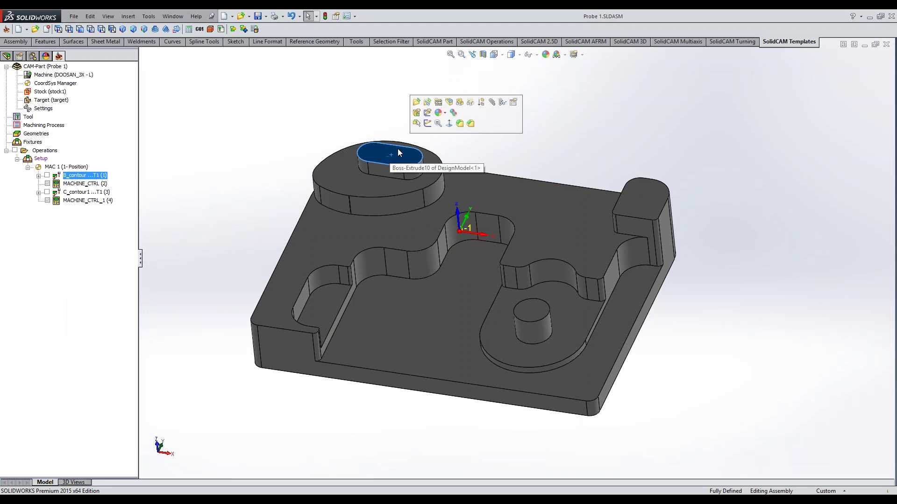
left_click(534, 310)
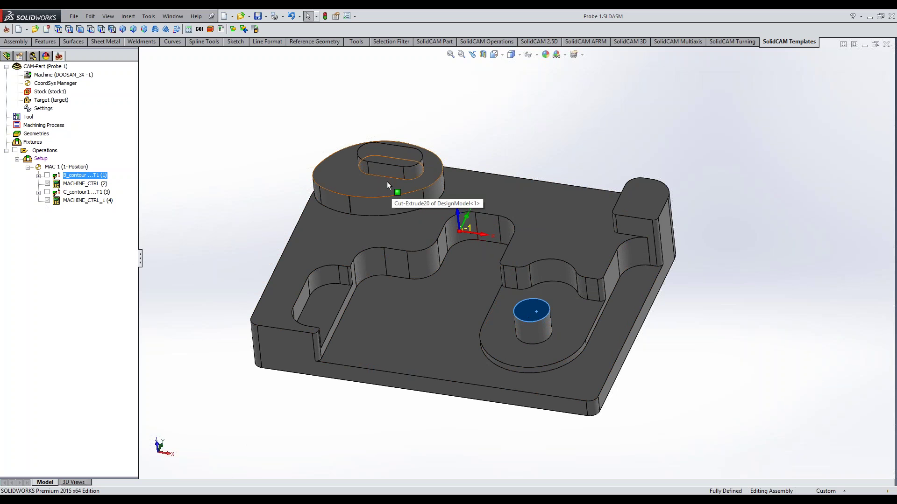
left_click(262, 174)
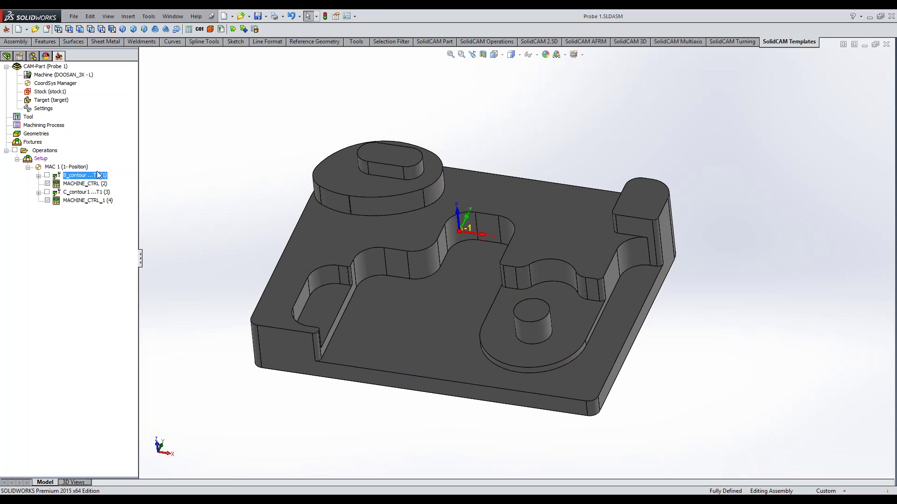
left_click(48, 175)
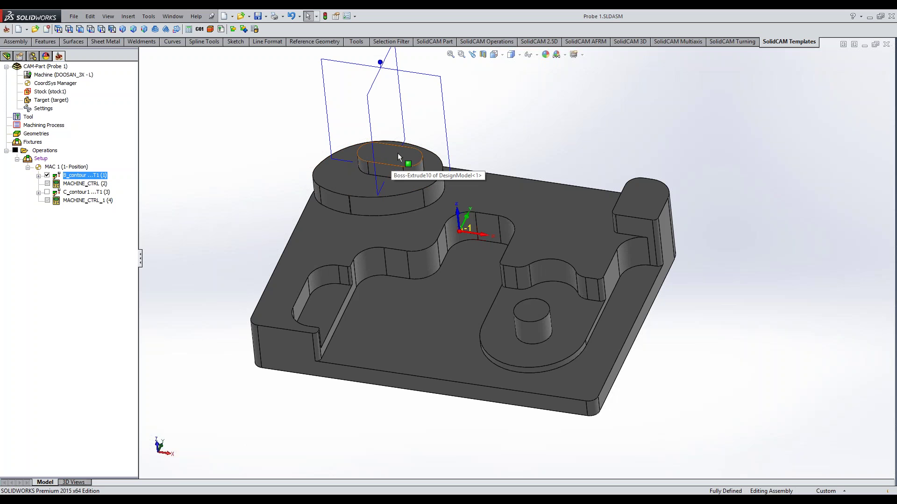
Hide the B_contour probe path, switch to the PDF viewer, and highlight #135 and #136 in Fanuc Inspection Plus.PDF's Variable outputs (table 1)
left_click(47, 175)
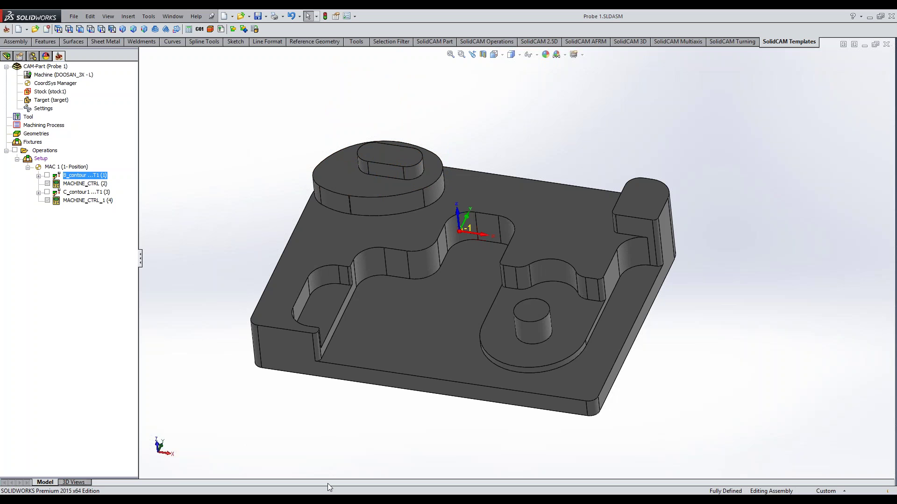
left_click(330, 500)
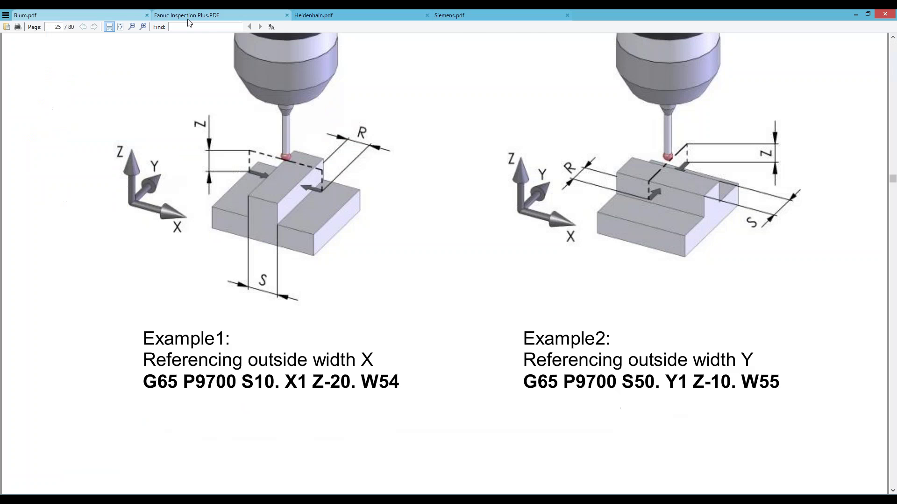
left_click(188, 18)
left_click(52, 88)
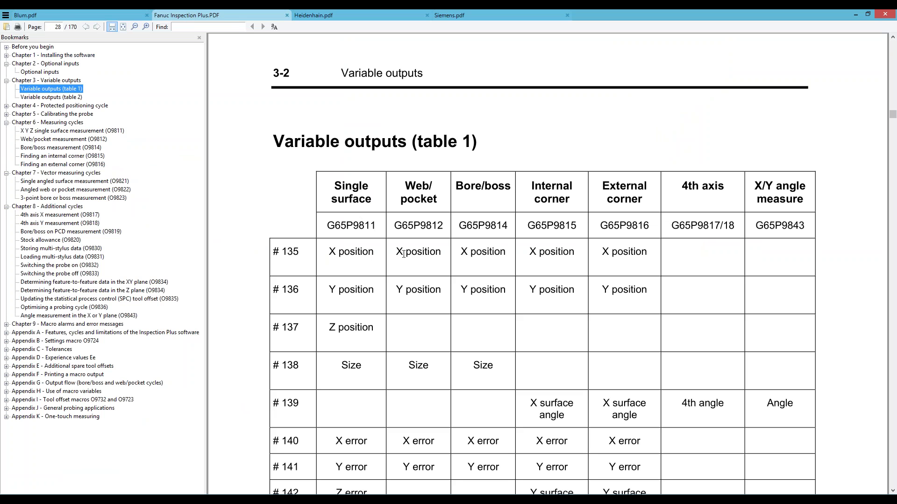
left_click_drag(274, 252, 300, 254)
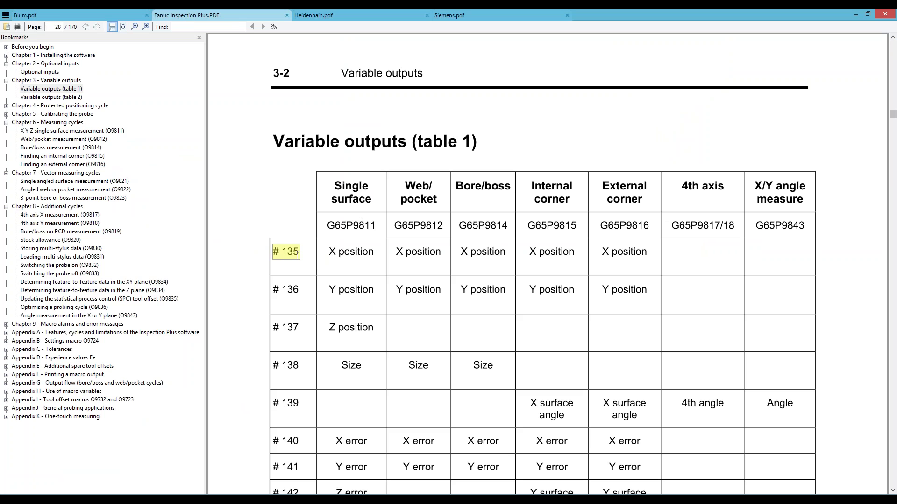
left_click_drag(274, 289, 300, 290)
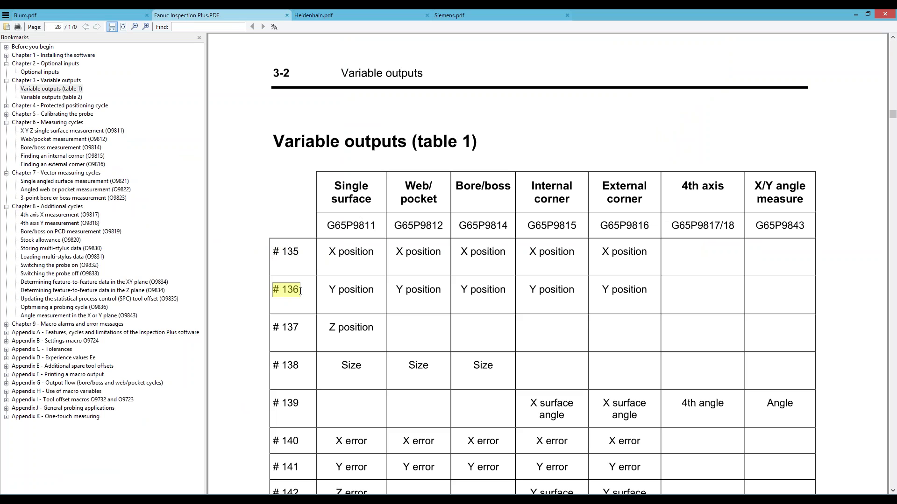
left_click(294, 250)
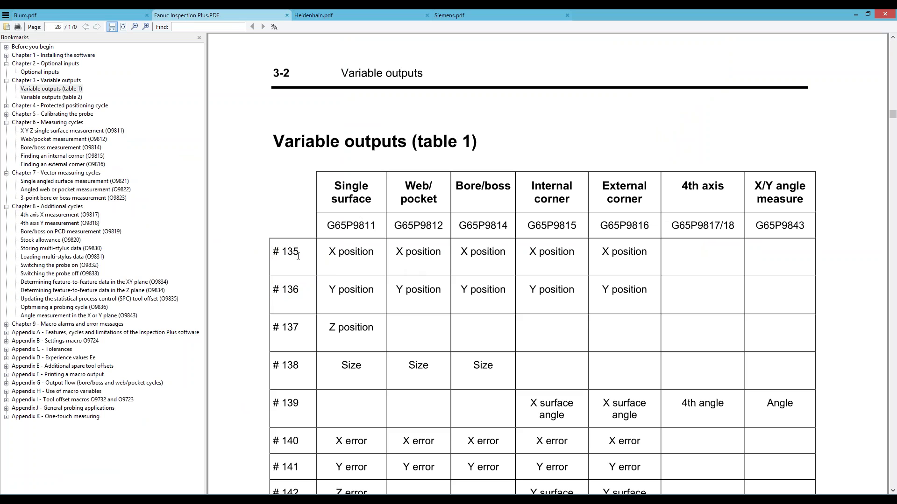
left_click_drag(299, 253, 273, 252)
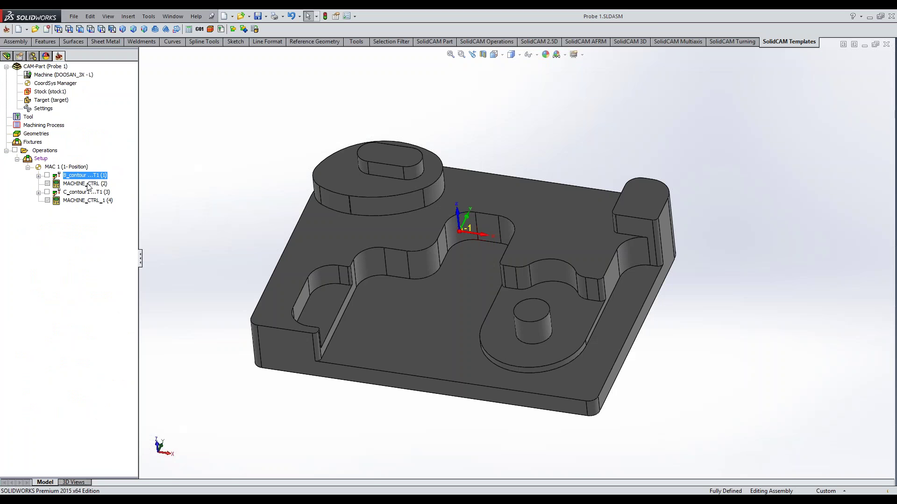
Review the Message text in the MACHINE_CTRL operation, highlighting the variables assigned to the X and Y centers, and exit without saving
double_click(88, 185)
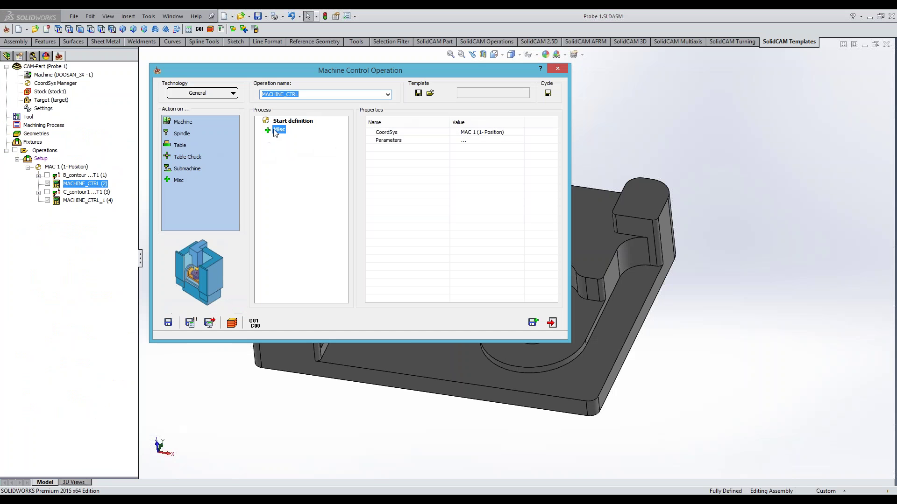
double_click(277, 131)
left_click(292, 146)
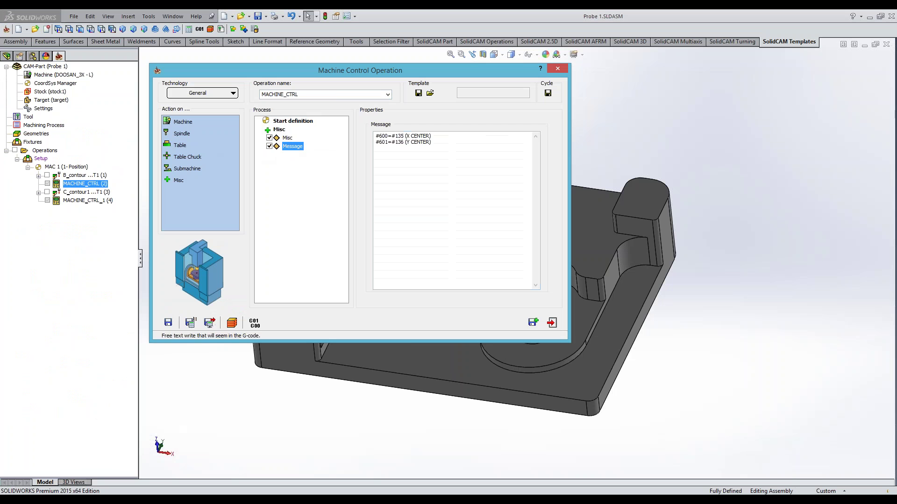
left_click_drag(391, 136, 404, 136)
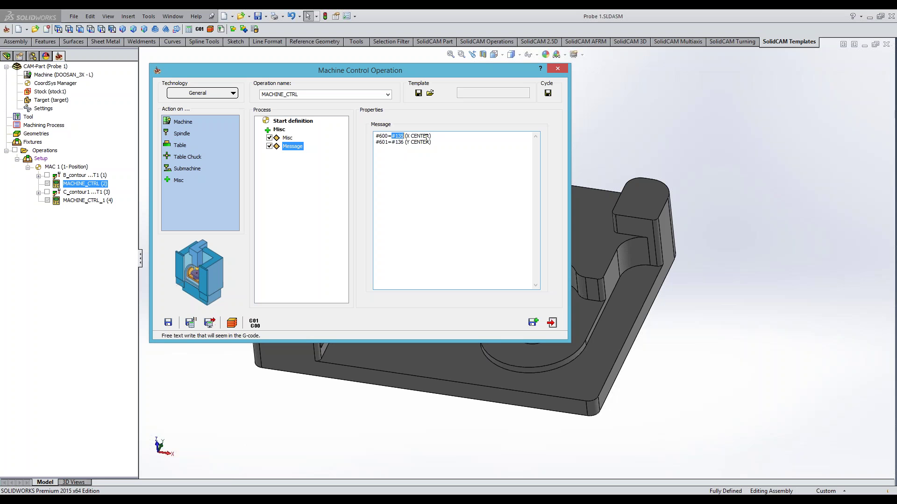
mouse_move(376, 136)
left_mouse_down()
mouse_move(405, 142)
mouse_move(388, 143)
left_mouse_up()
mouse_move(392, 136)
left_mouse_down()
mouse_move(413, 136)
mouse_move(405, 136)
left_mouse_up()
left_click(553, 323)
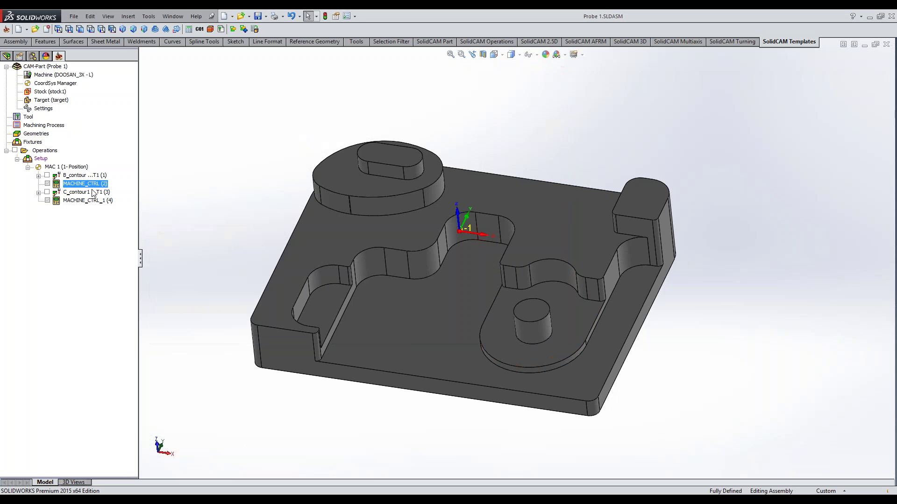
Display the C_contour1 probe path around the round pin, and hide it again
left_click(87, 192)
left_click(47, 192)
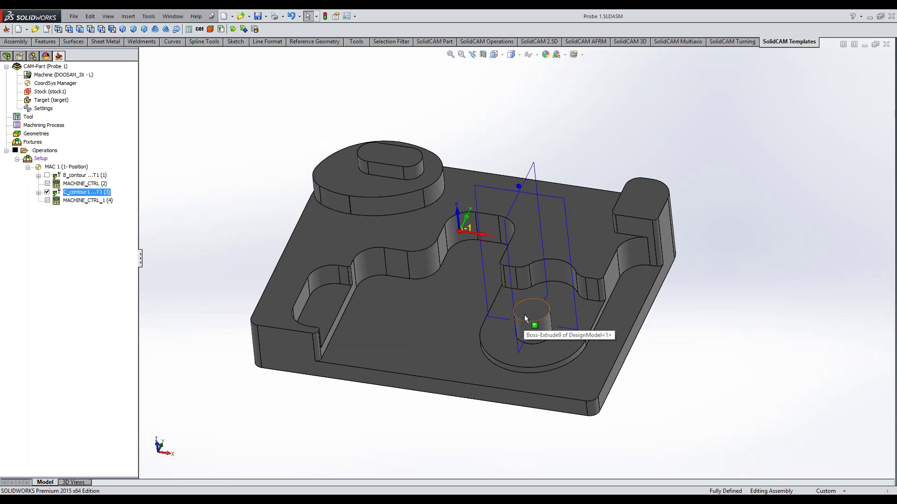
left_click(47, 192)
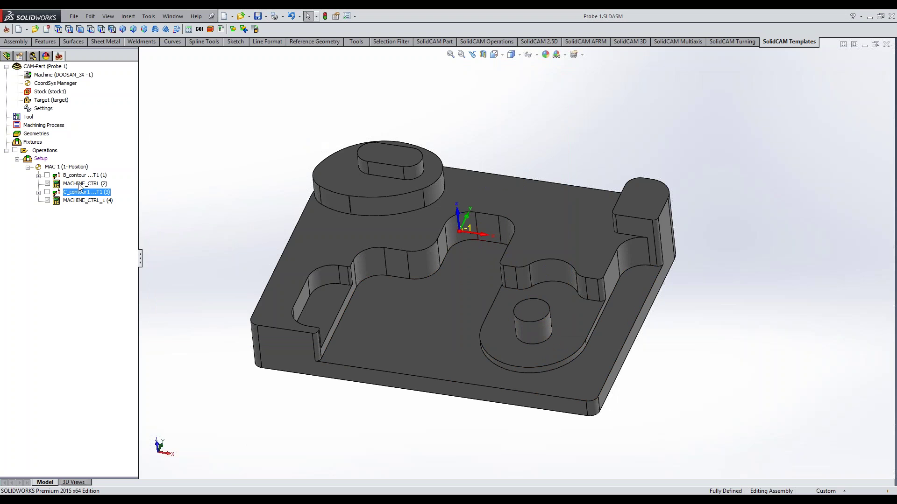
Review the MACHINE_CTRL_1 Message text, highlighting the center variables and the X and Y distance formulas, and exit the operation
double_click(82, 201)
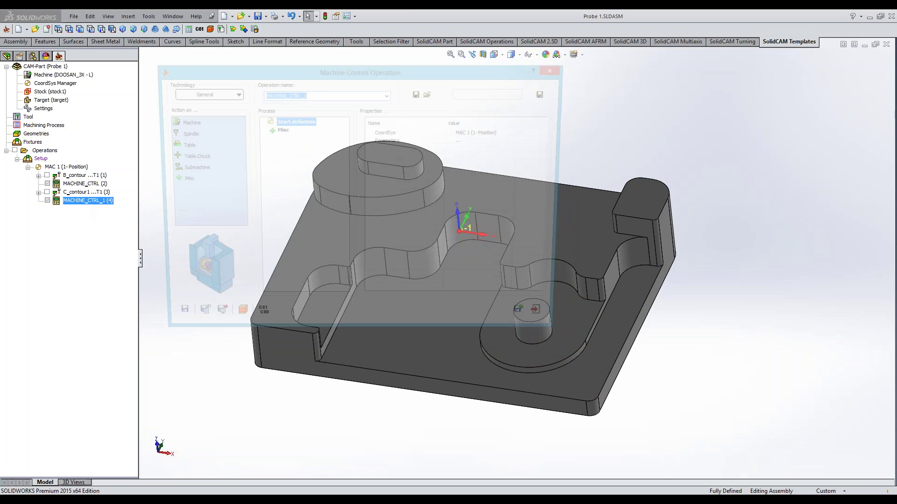
left_click(279, 130)
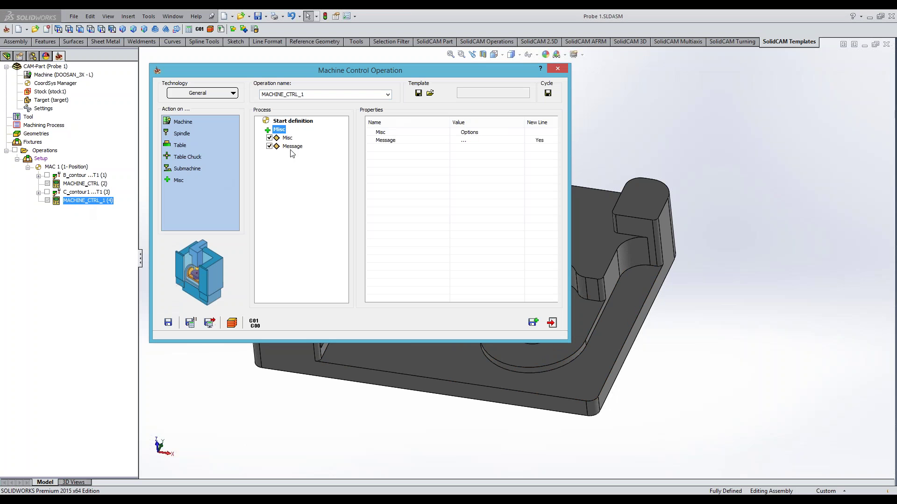
left_click(292, 146)
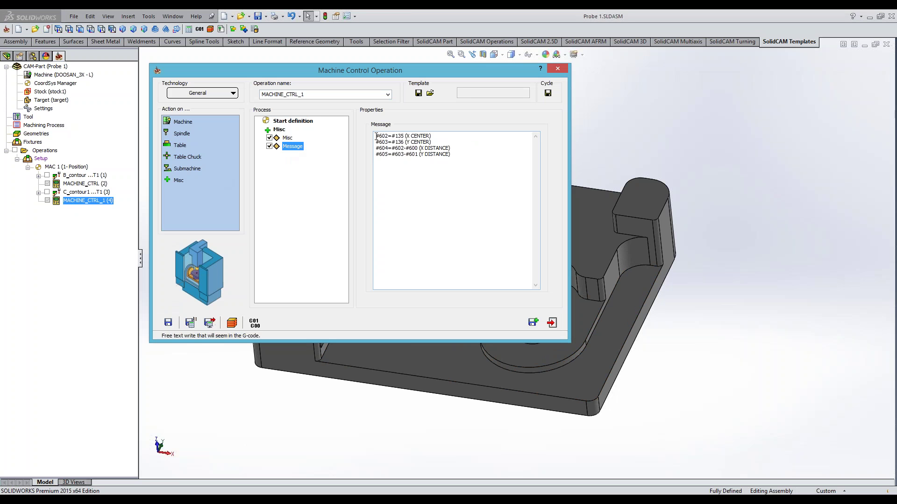
mouse_move(375, 136)
left_mouse_down()
mouse_move(414, 136)
mouse_move(376, 142)
left_mouse_up()
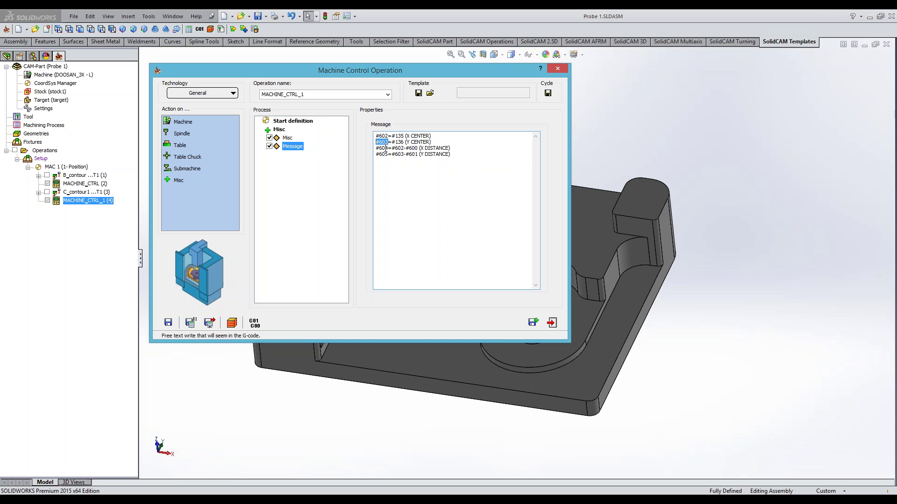
left_click(386, 148)
mouse_move(390, 148)
left_mouse_down()
mouse_move(418, 151)
mouse_move(388, 149)
left_mouse_up()
left_click_drag(376, 154, 392, 156)
left_click_drag(392, 155, 418, 156)
left_click_drag(335, 69, 343, 71)
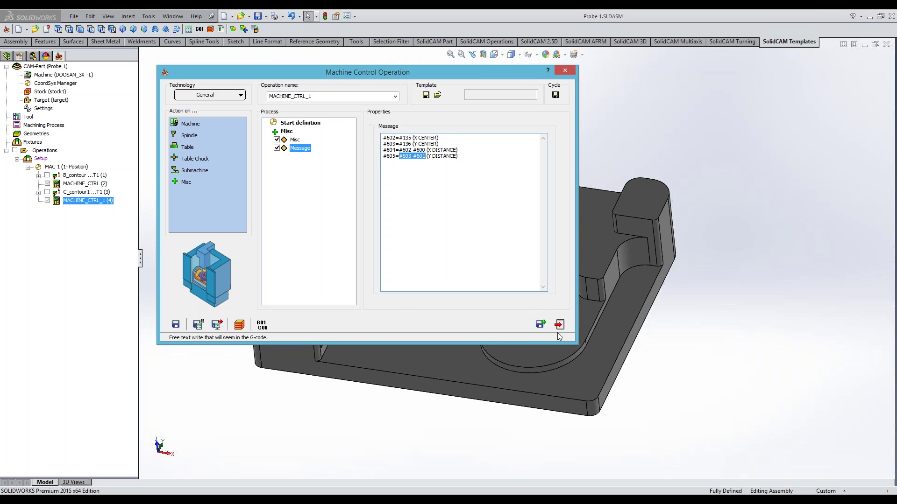
left_click(559, 325)
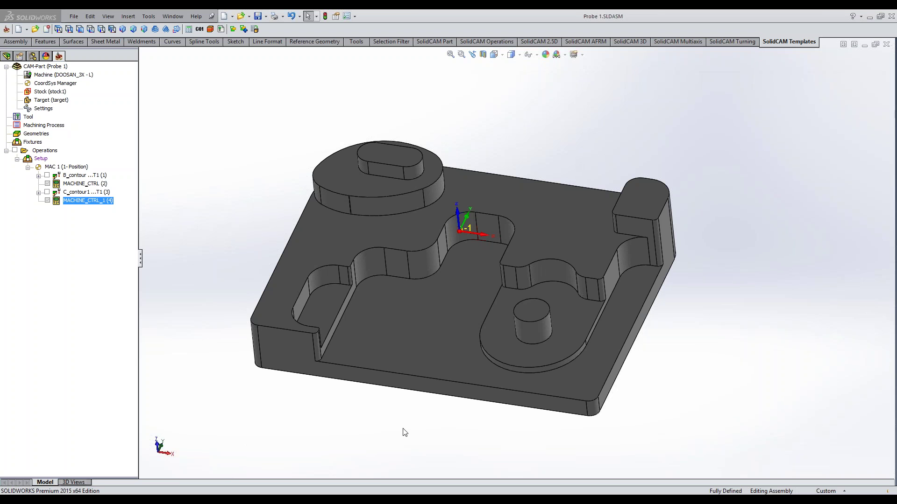
Switch to the PDF viewer and read the Tt tool offset number entry in the Optional inputs section of Fanuc Inspection Plus.PDF
key("alt+Tab")
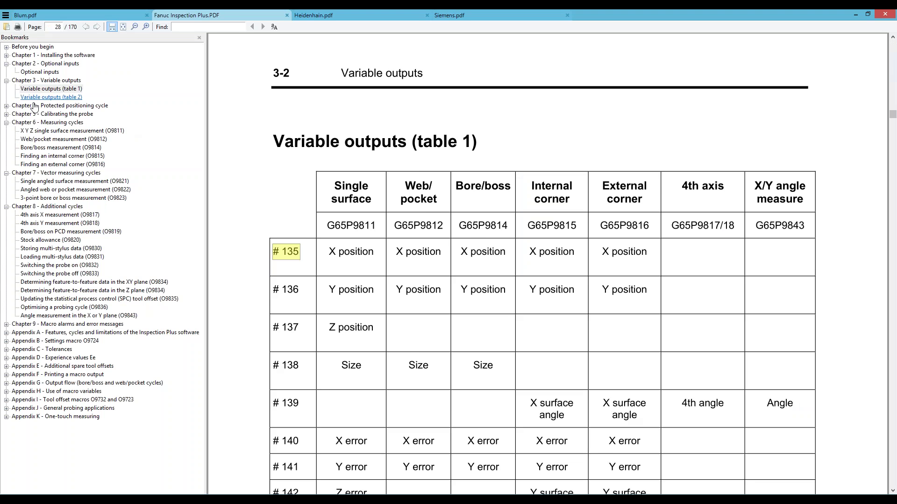
left_click(56, 140)
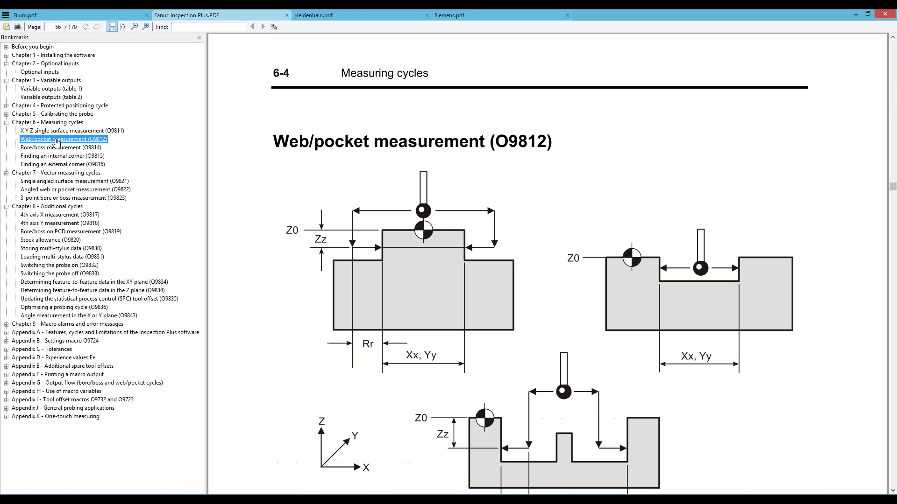
left_click(39, 72)
scroll(530, 208, "down", 1)
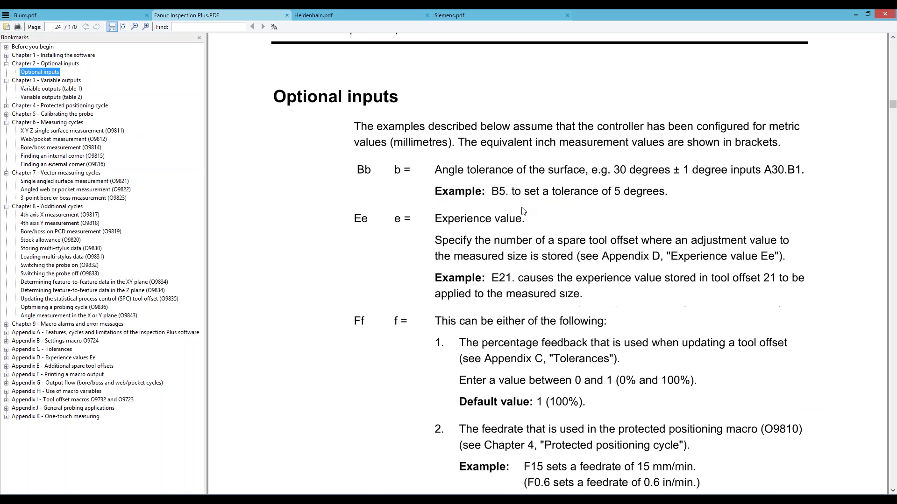
scroll(522, 211, "down", 6)
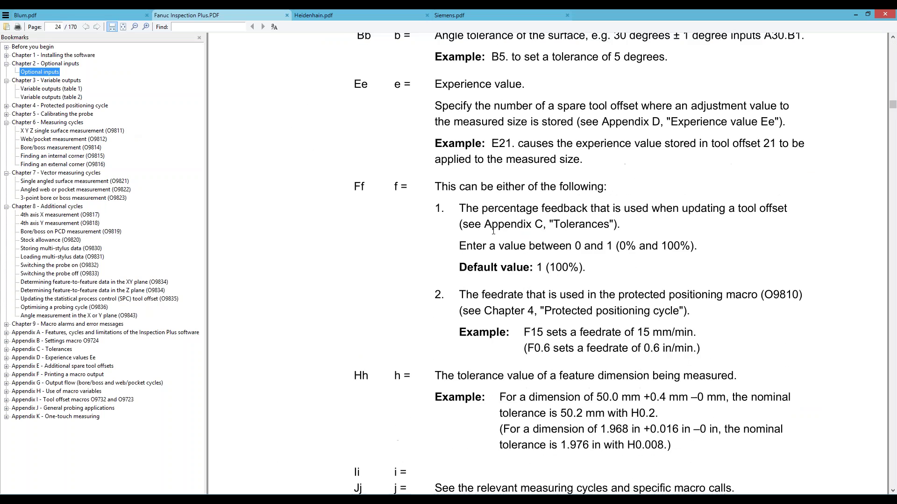
scroll(505, 243, "down", 15)
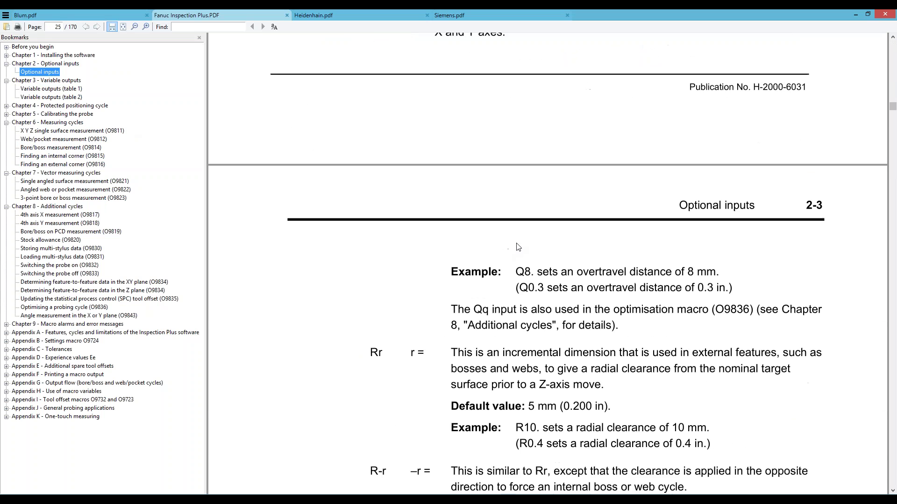
scroll(514, 261, "down", 9)
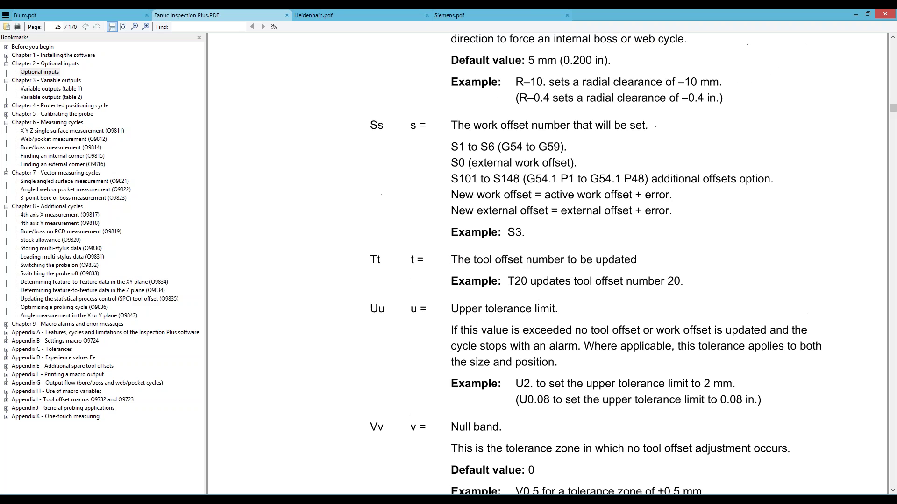
left_click_drag(457, 260, 637, 262)
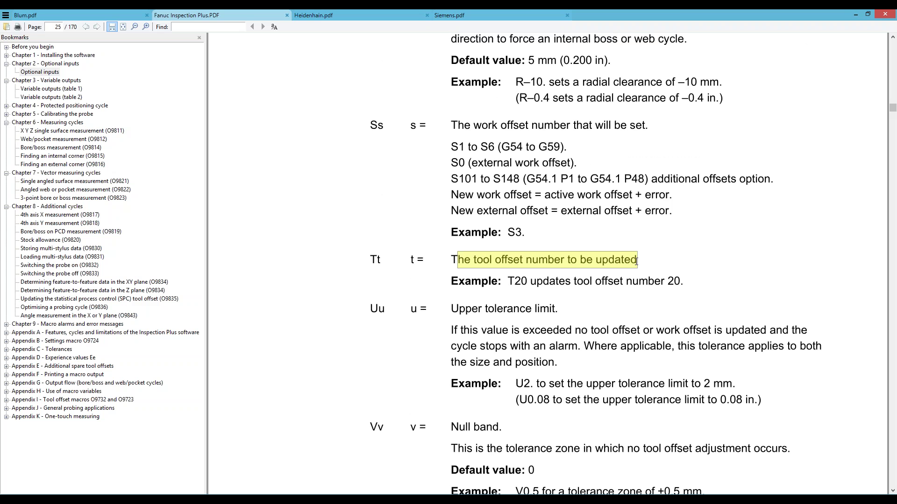
left_click(498, 261)
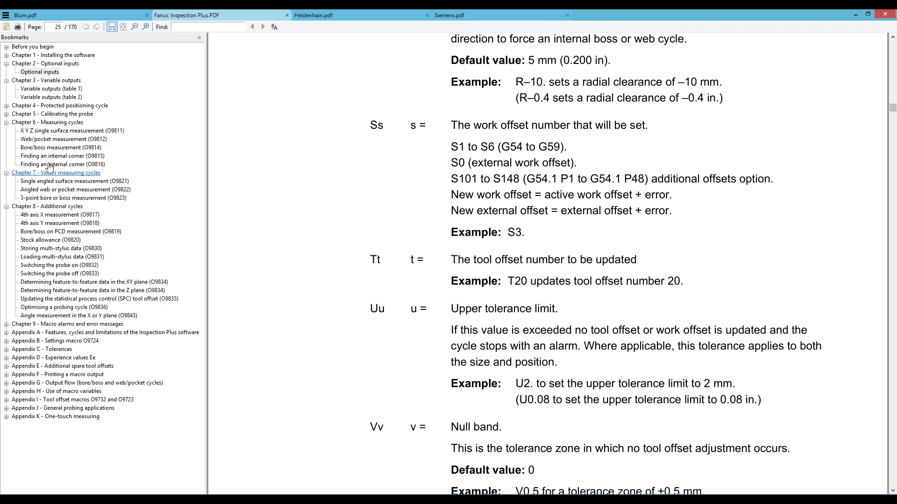
View Web/pocket measurement (O9812), highlight the Tt input in the G65 P9812 Xx format, and examine the Figure 6.2 diagrams
left_click(61, 139)
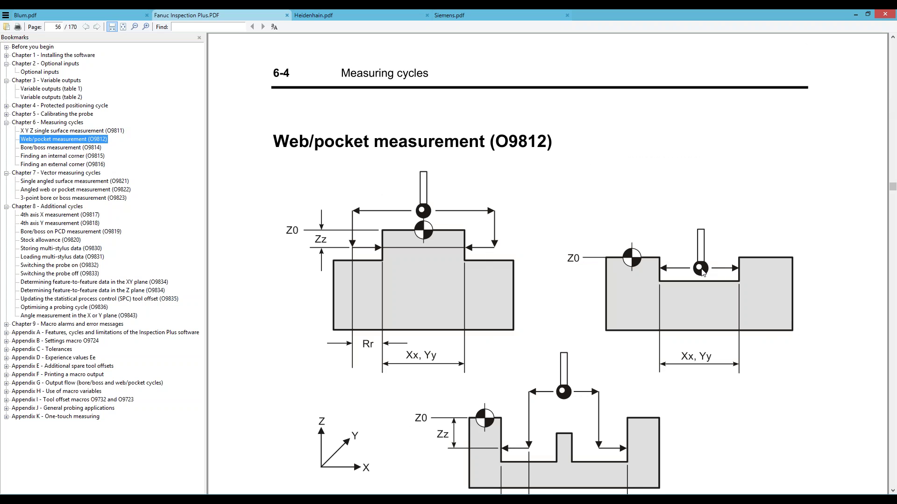
scroll(701, 273, "down", 4)
scroll(700, 273, "down", 6)
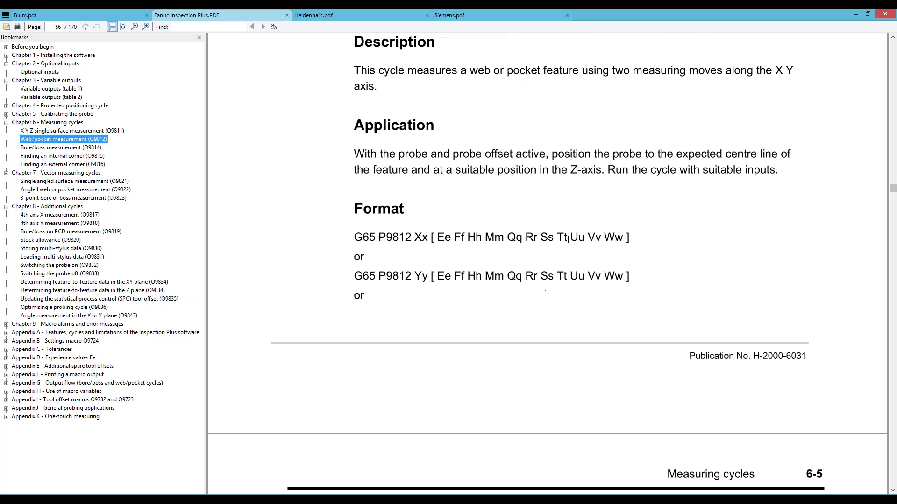
left_click_drag(557, 237, 569, 241)
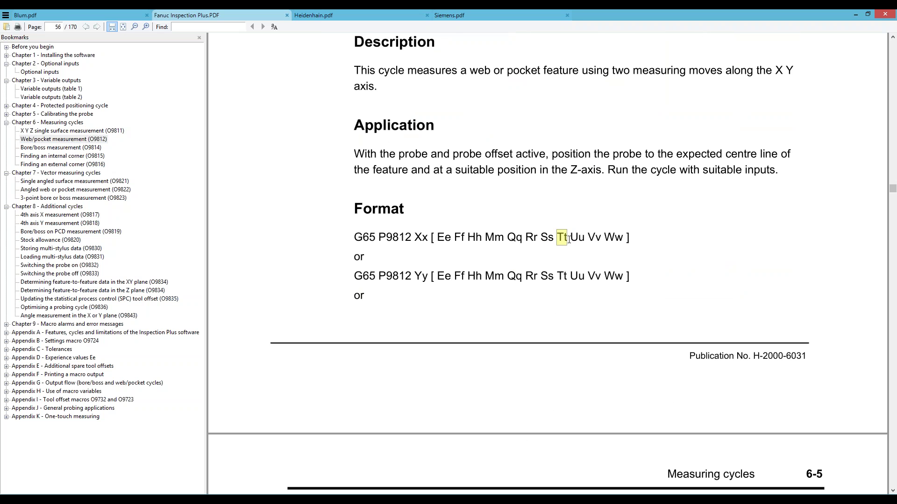
scroll(670, 223, "up", 5)
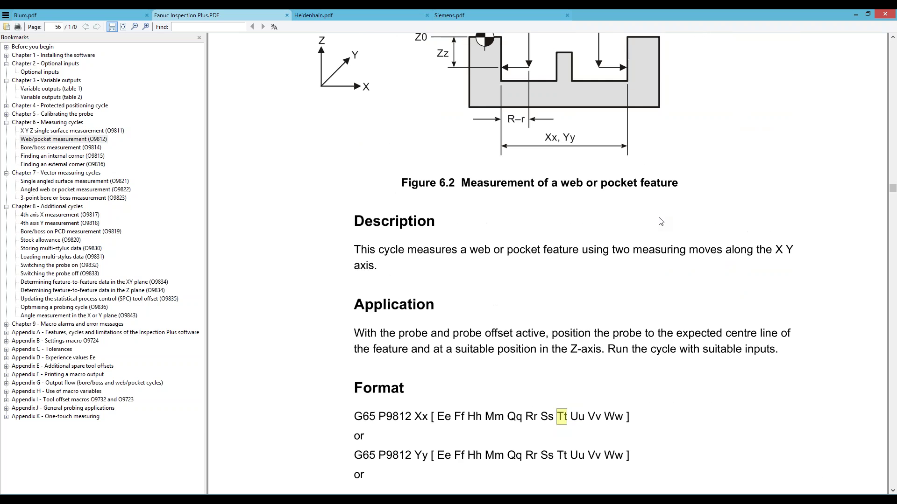
scroll(724, 116, "up", 2)
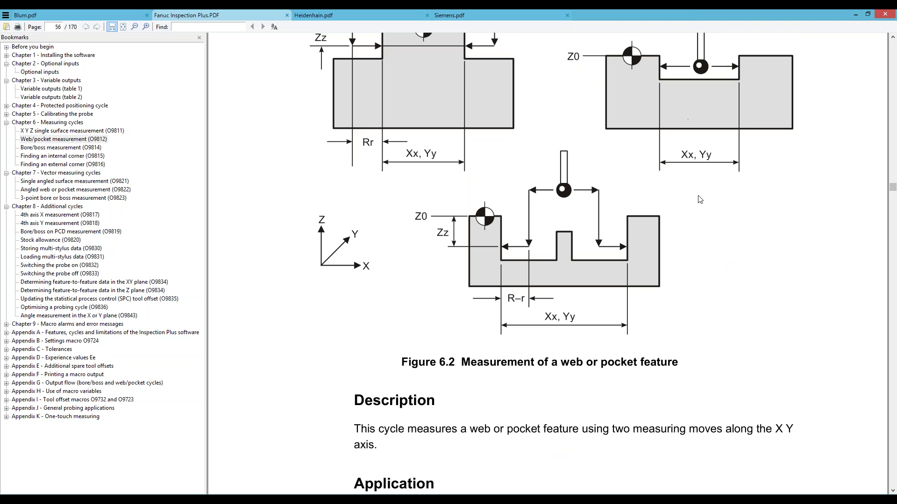
scroll(696, 335, "down", 2)
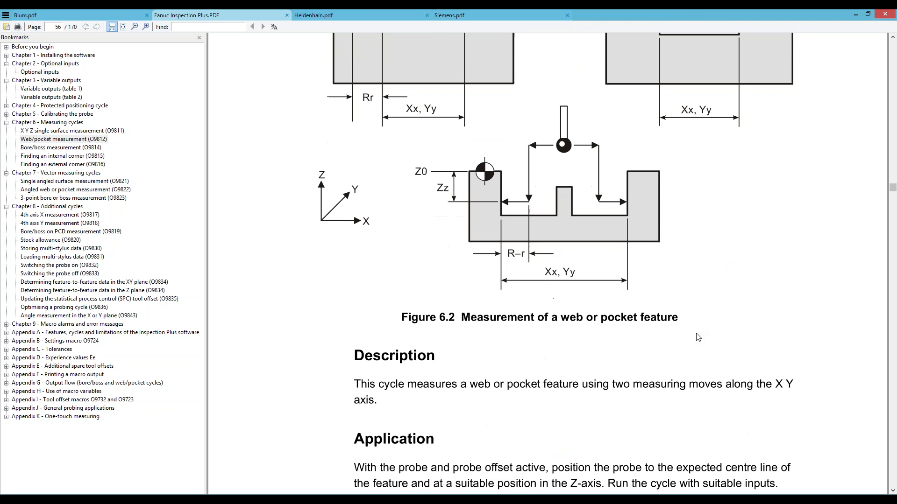